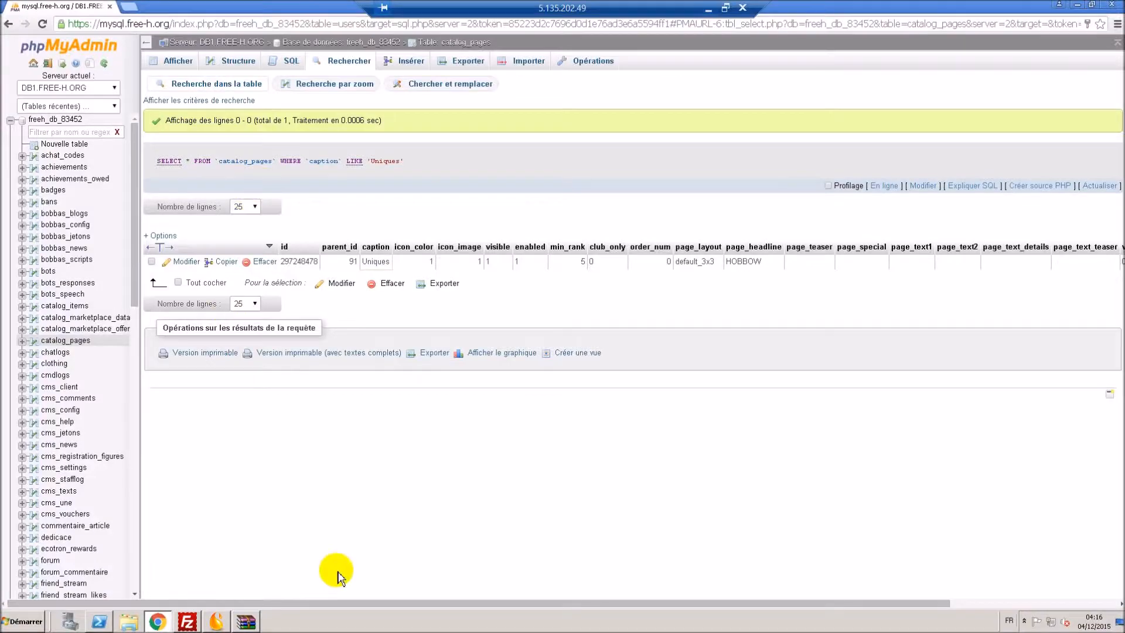
# Step: Leave the remote desktop for the Bobbasrp hotel client in Chrome and enter a room from the navigator's Chez moi list
pyautogui.click(709, 10)
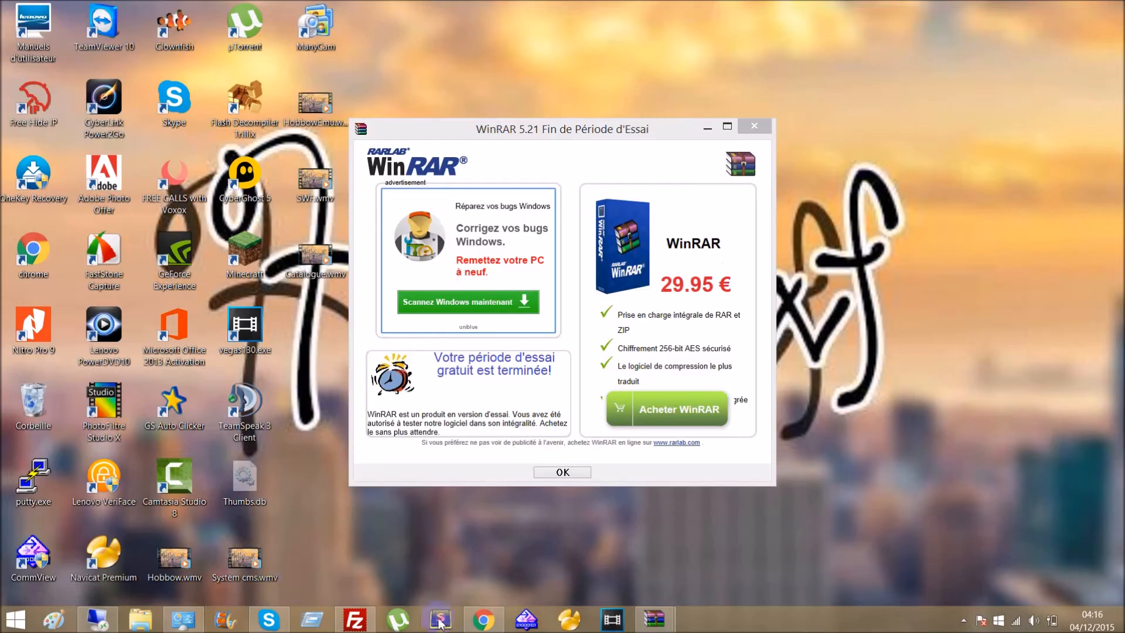
pyautogui.click(483, 621)
pyautogui.click(560, 378)
pyautogui.click(75, 116)
pyautogui.click(25, 78)
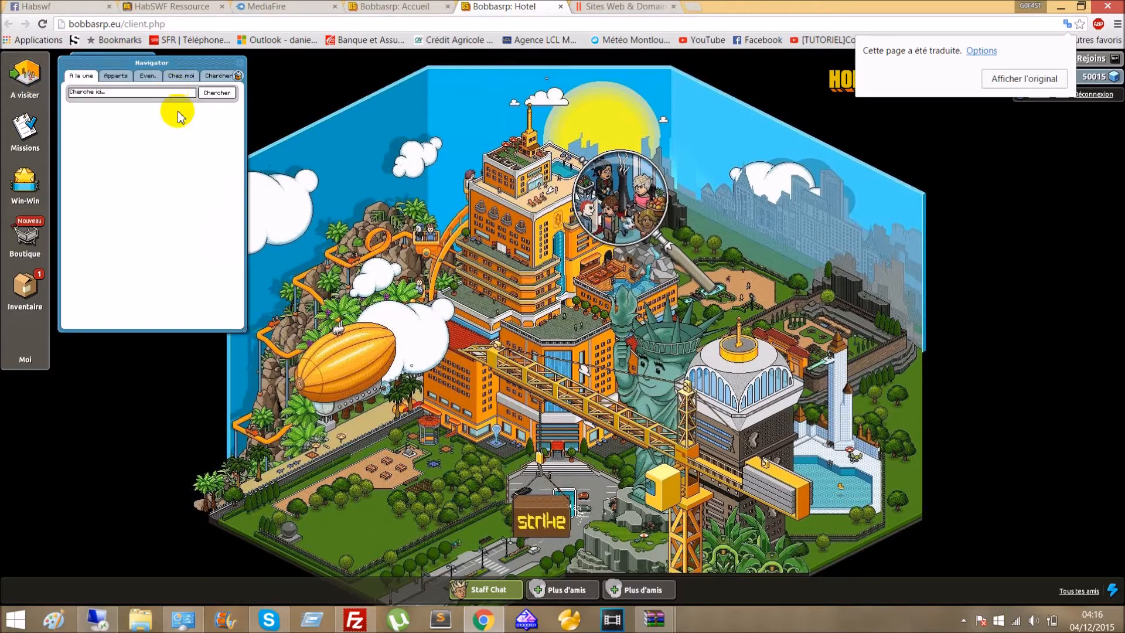
pyautogui.click(183, 77)
pyautogui.click(86, 125)
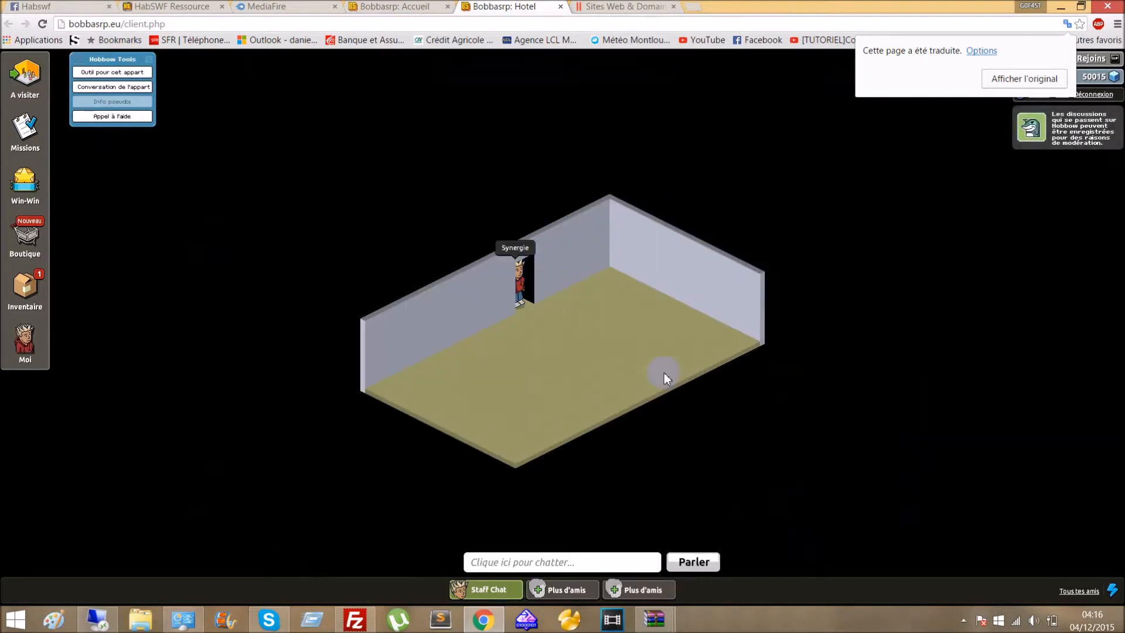
# Step: Select the avatar at the door, then walk it to a tile in the middle of the room
pyautogui.click(519, 284)
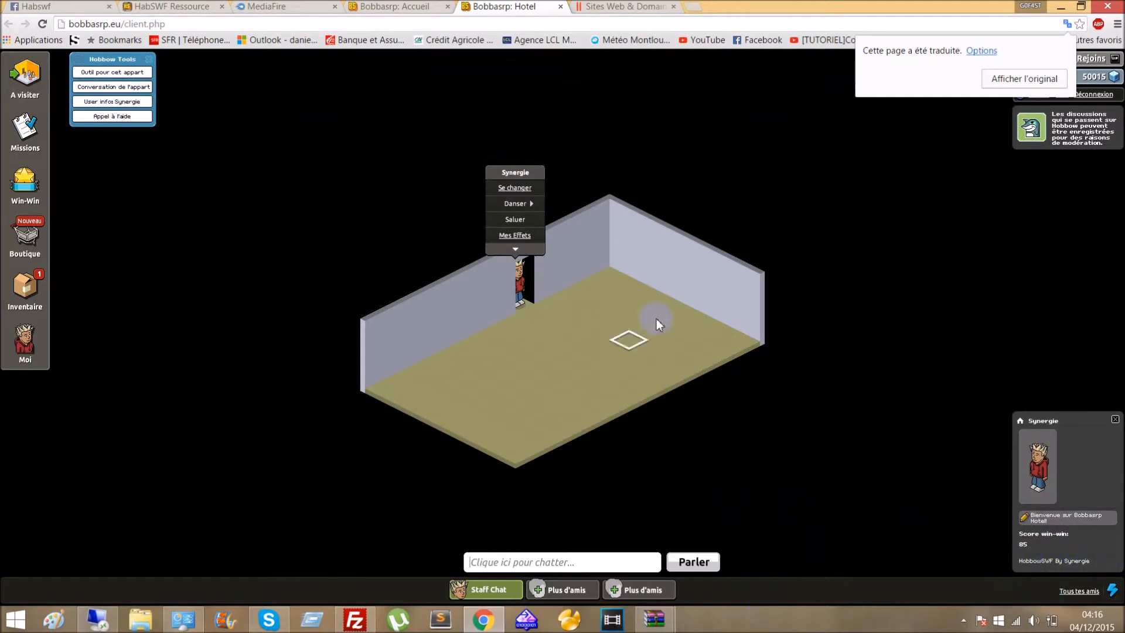
pyautogui.click(836, 262)
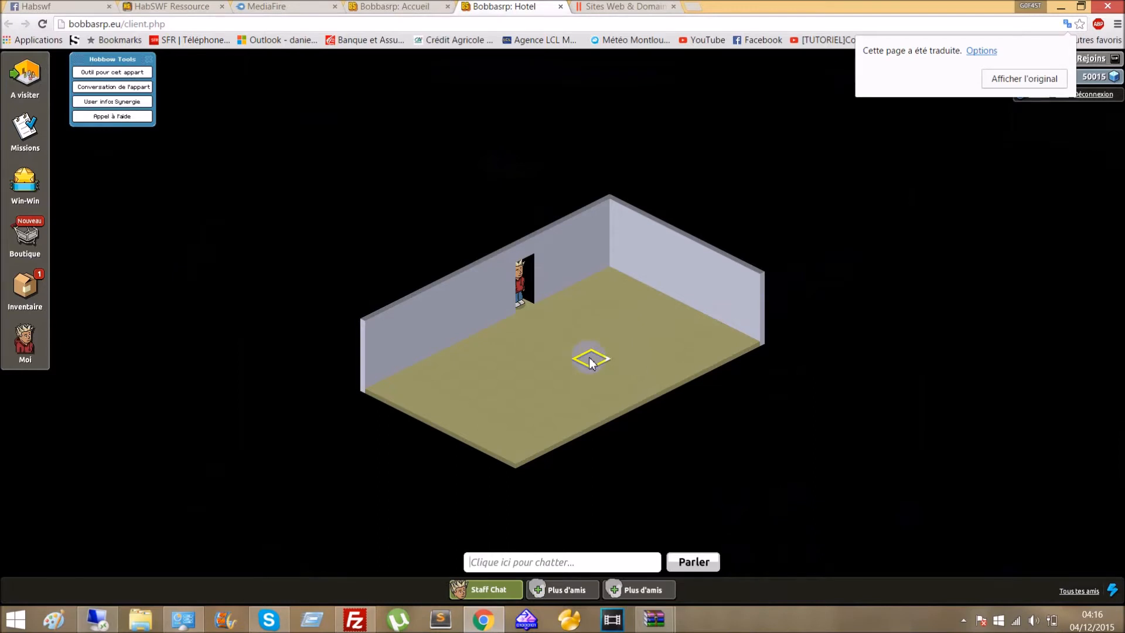
pyautogui.click(589, 362)
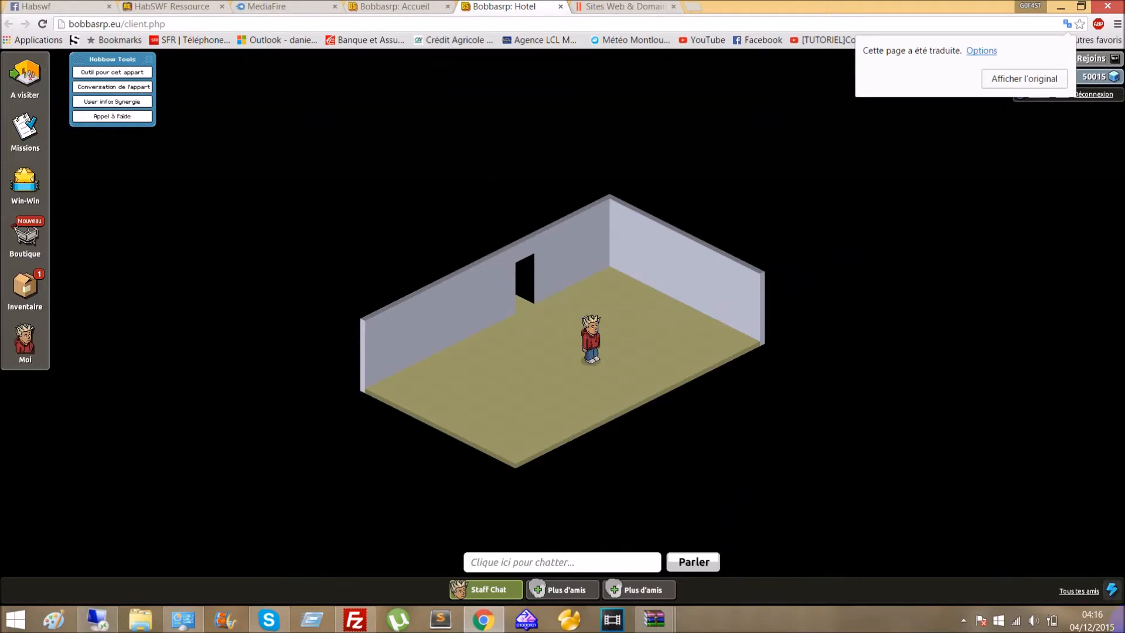
# Step: Open mediagar.fr in a new browser tab
pyautogui.click(1123, 629)
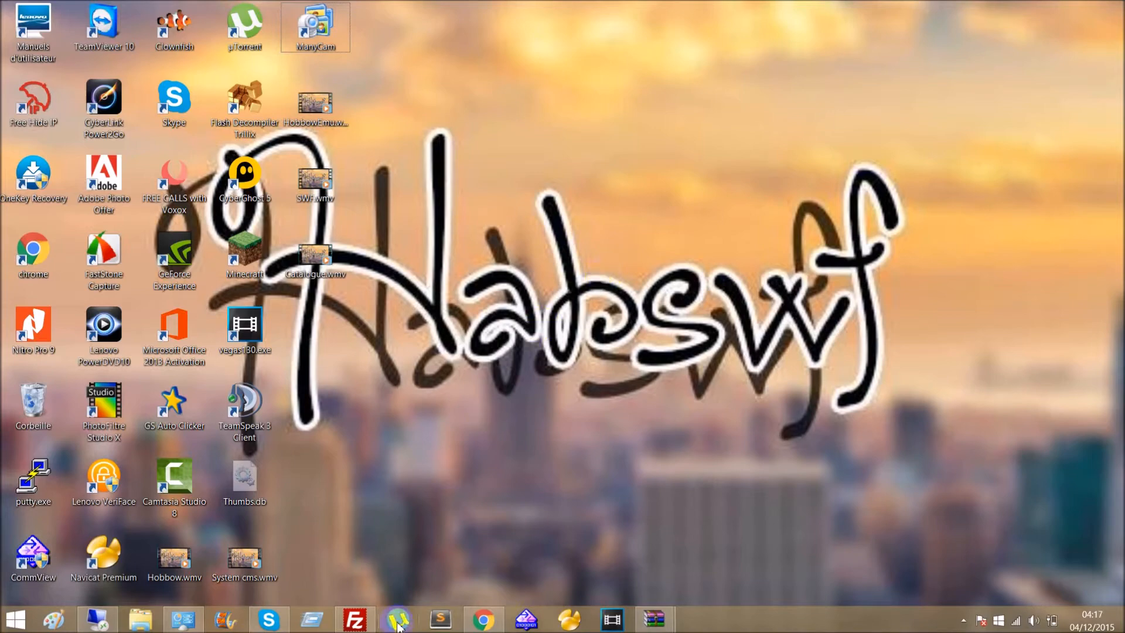
pyautogui.click(483, 619)
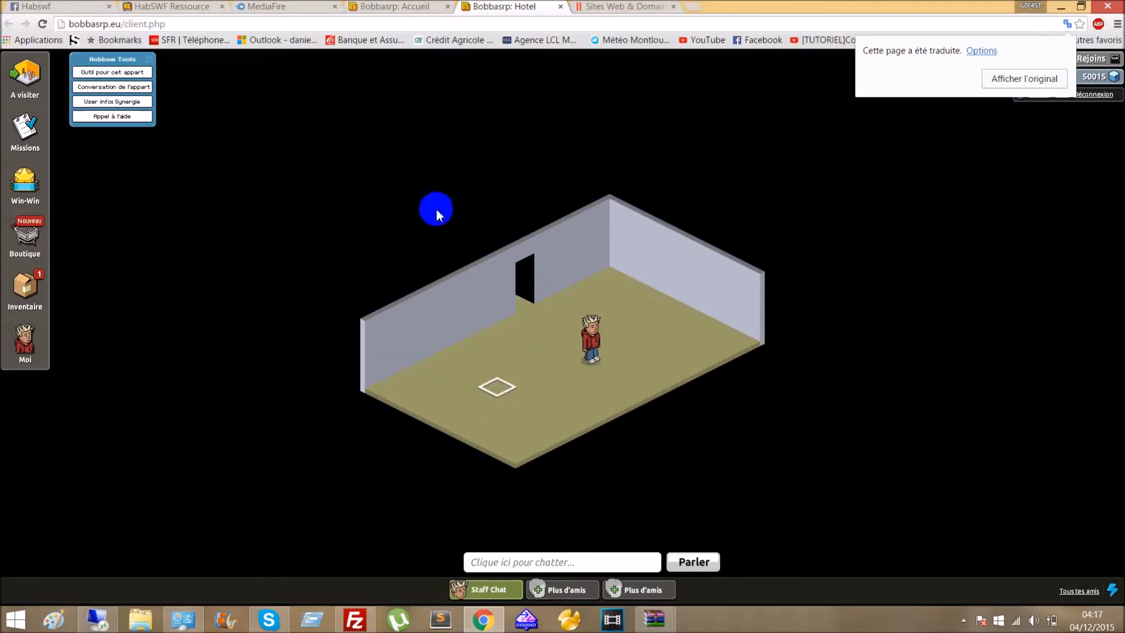
pyautogui.click(689, 7)
pyautogui.write('me')
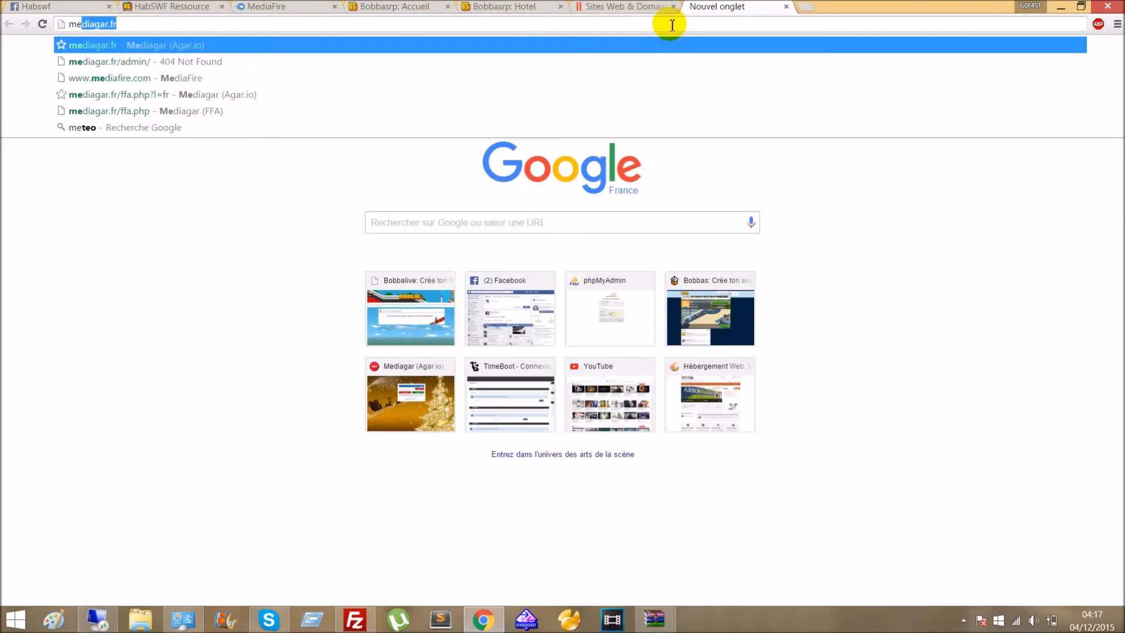
pyautogui.press('Return')
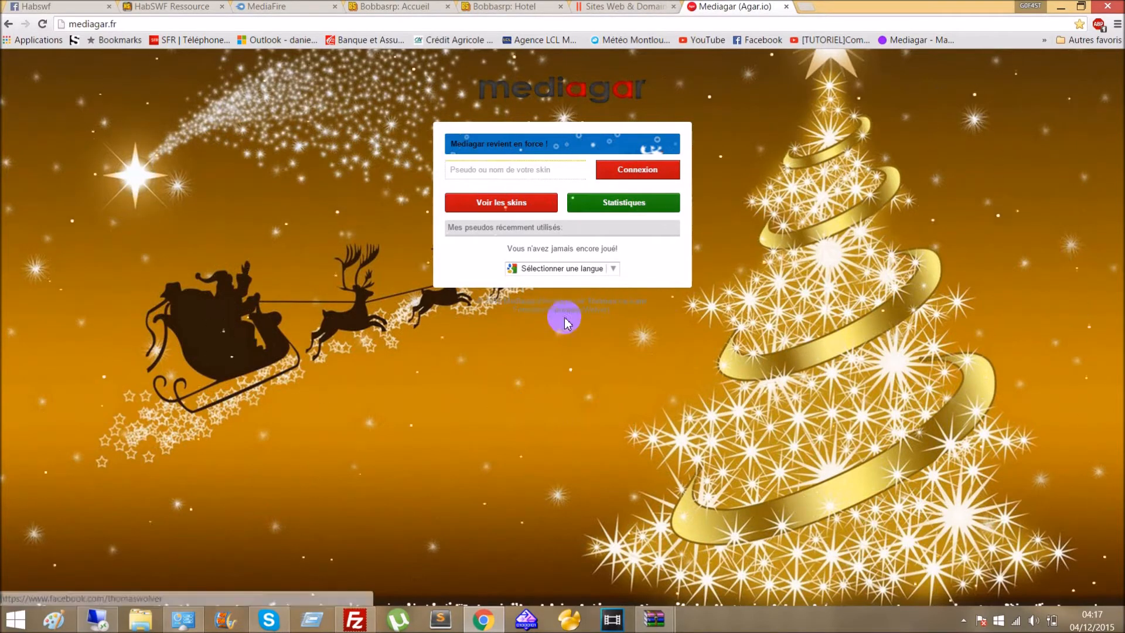
# Step: Log in to Mediagar with the first saved nickname and start playing in FFA mode
pyautogui.click(508, 171)
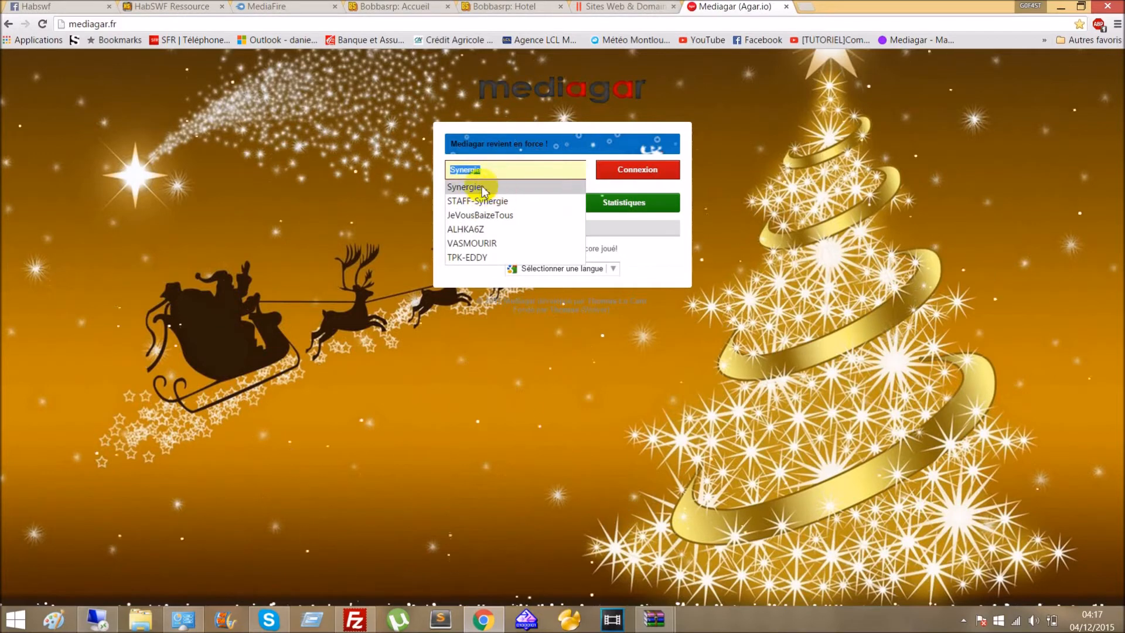
pyautogui.click(482, 187)
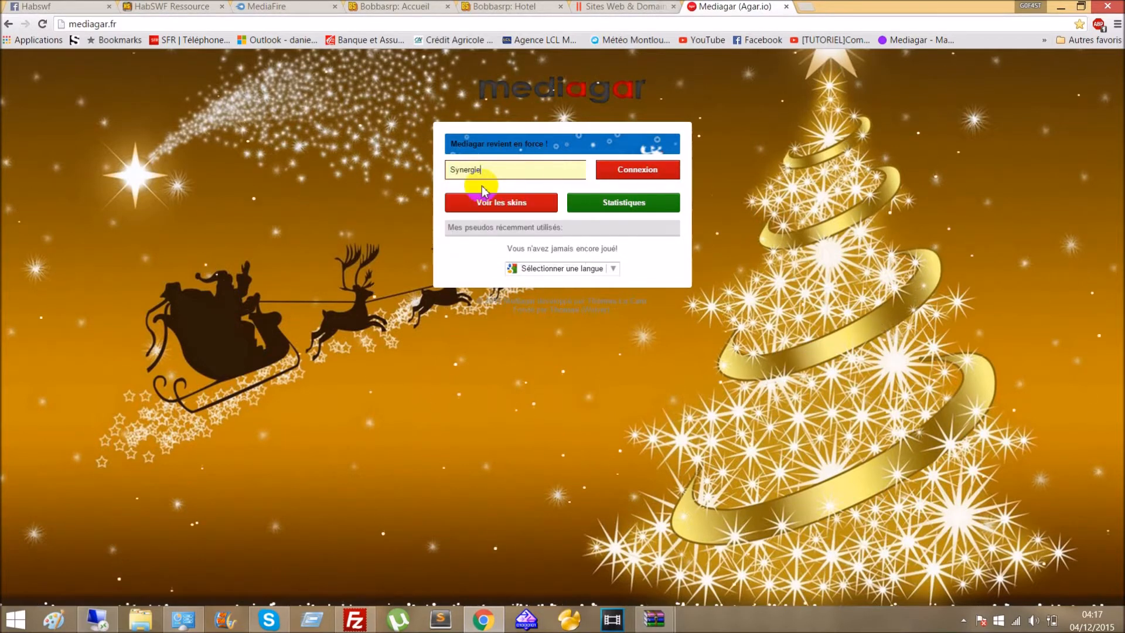
pyautogui.click(638, 170)
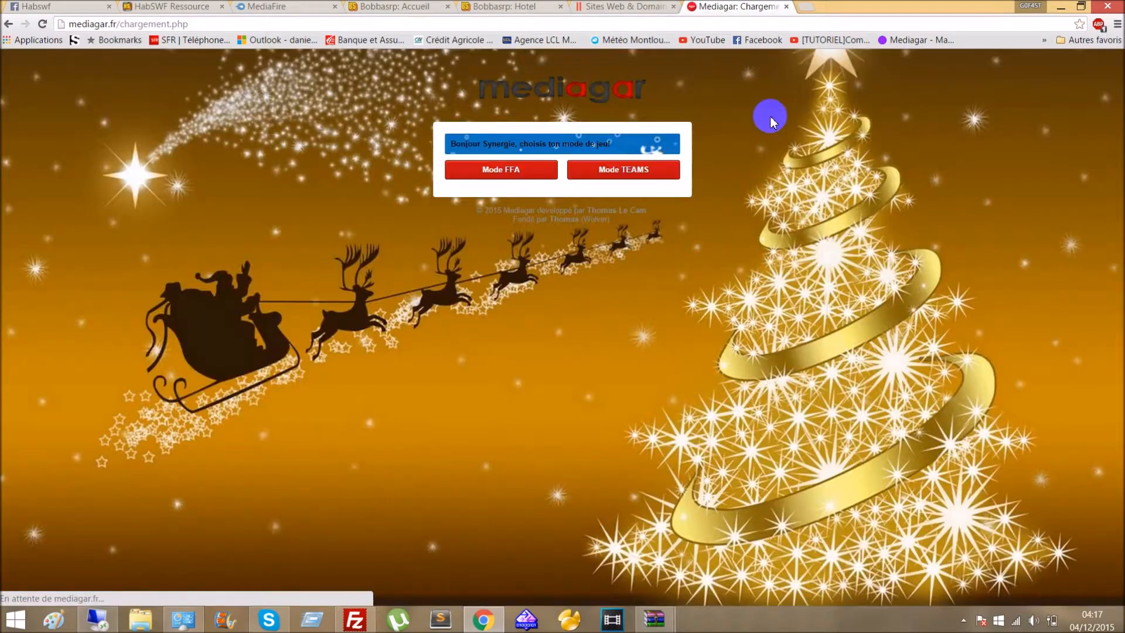
pyautogui.click(502, 173)
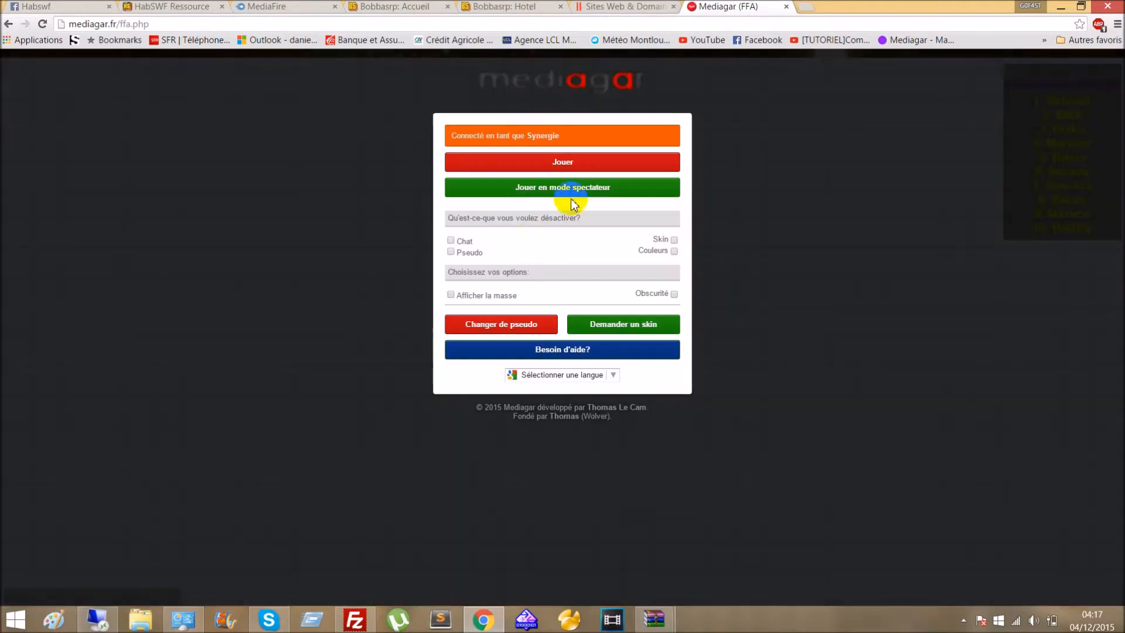
pyautogui.click(567, 156)
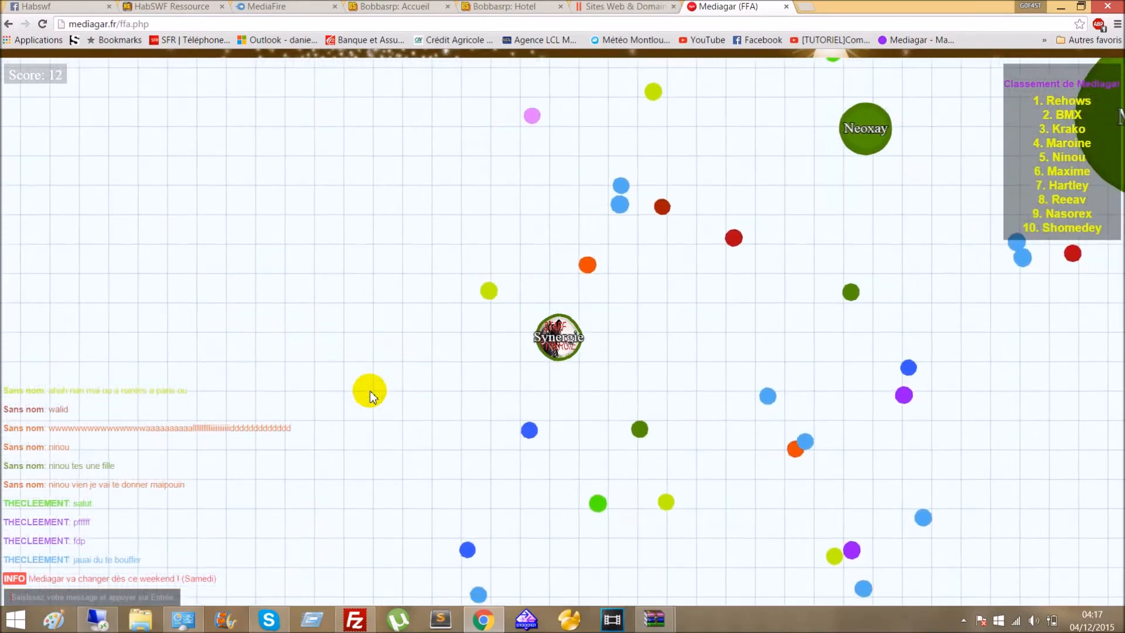
# Step: Send "bonsoir" in the Mediagar game chat and close the game page
pyautogui.press('Return')
pyautogui.write('bonsoir')
pyautogui.press('Return')
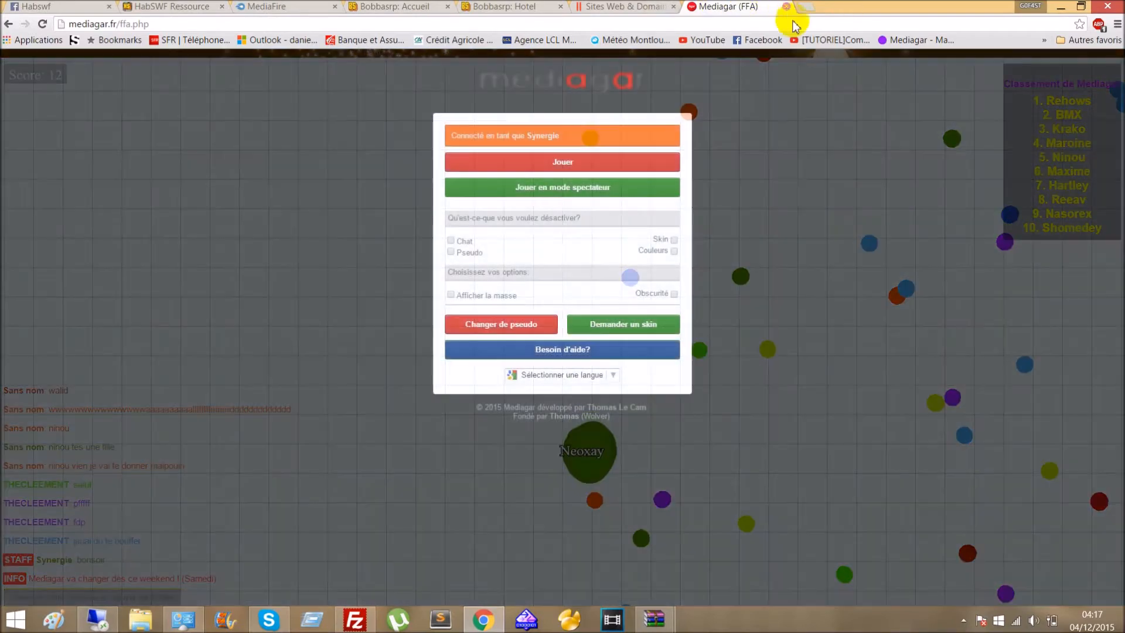
pyautogui.click(786, 6)
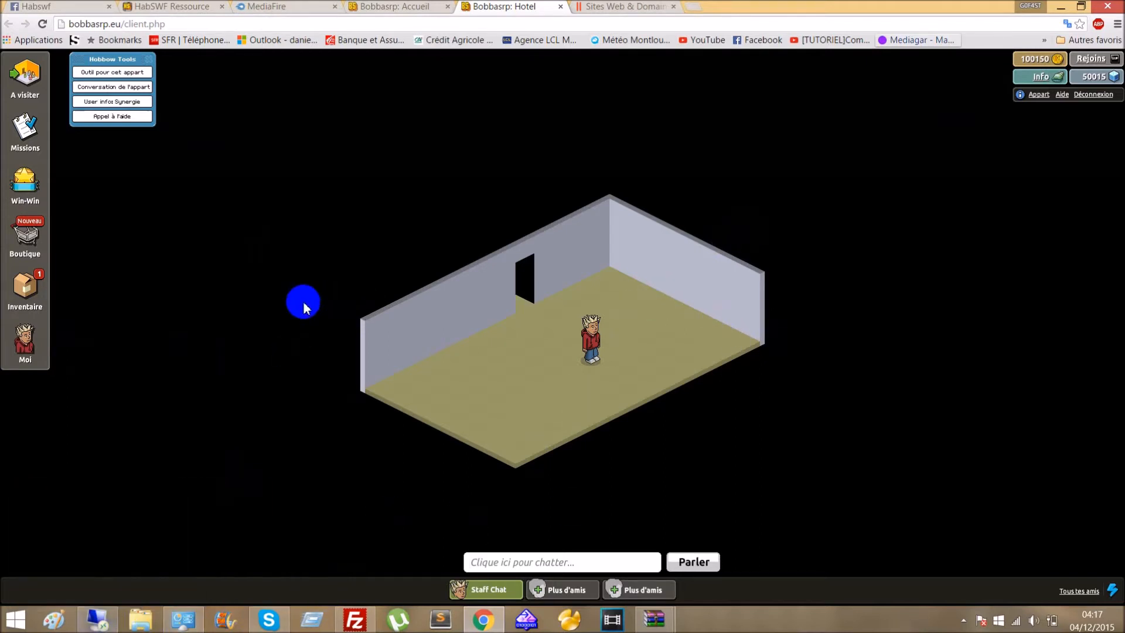
# Step: View the earned badges in the hotel inventory and close the inventory
pyautogui.click(23, 290)
pyautogui.click(180, 158)
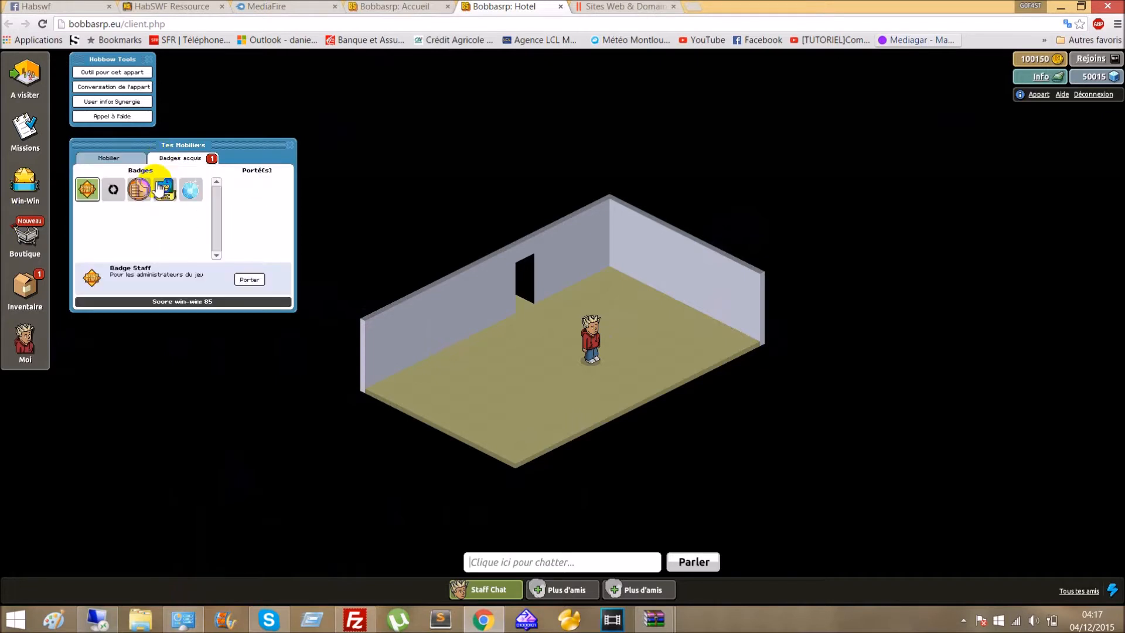
pyautogui.click(290, 144)
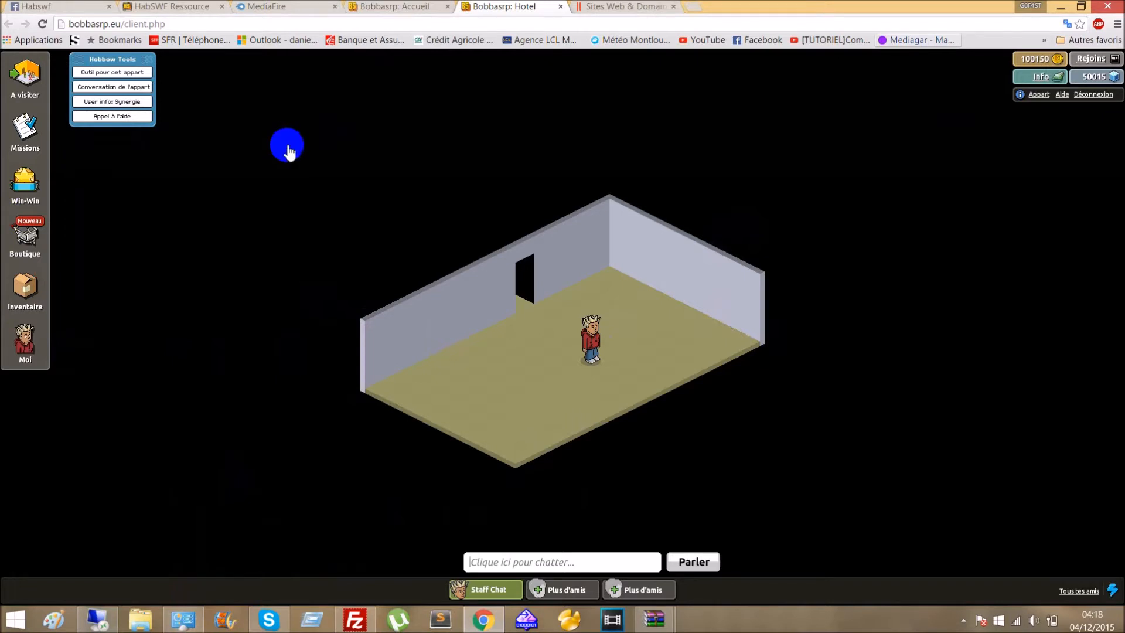
pyautogui.rightClick(660, 616)
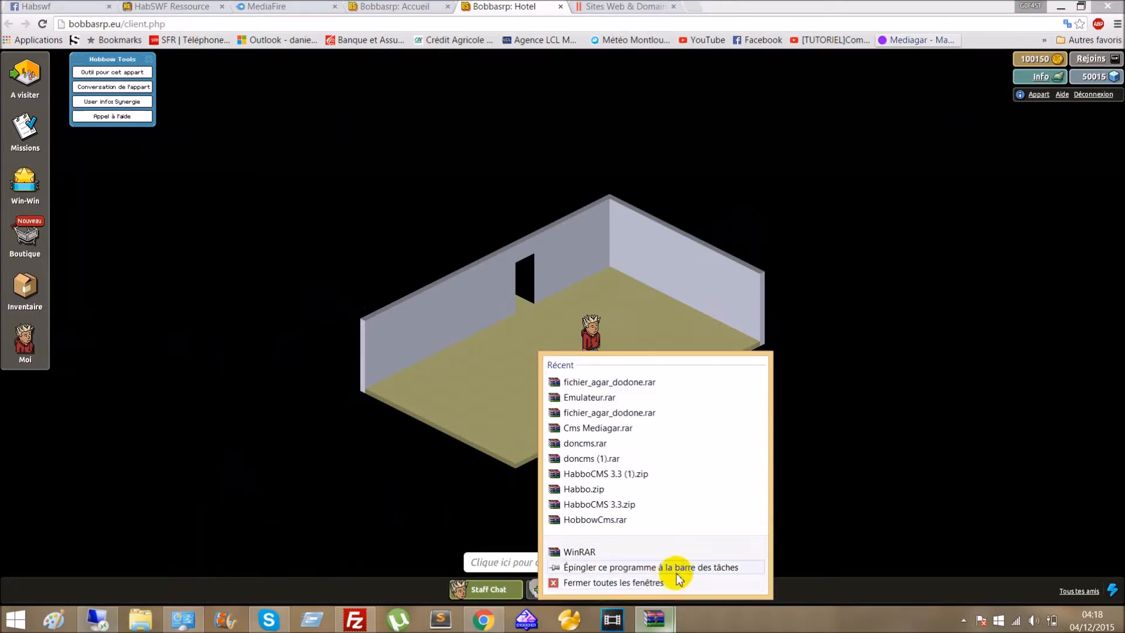
pyautogui.click(783, 341)
pyautogui.click(91, 619)
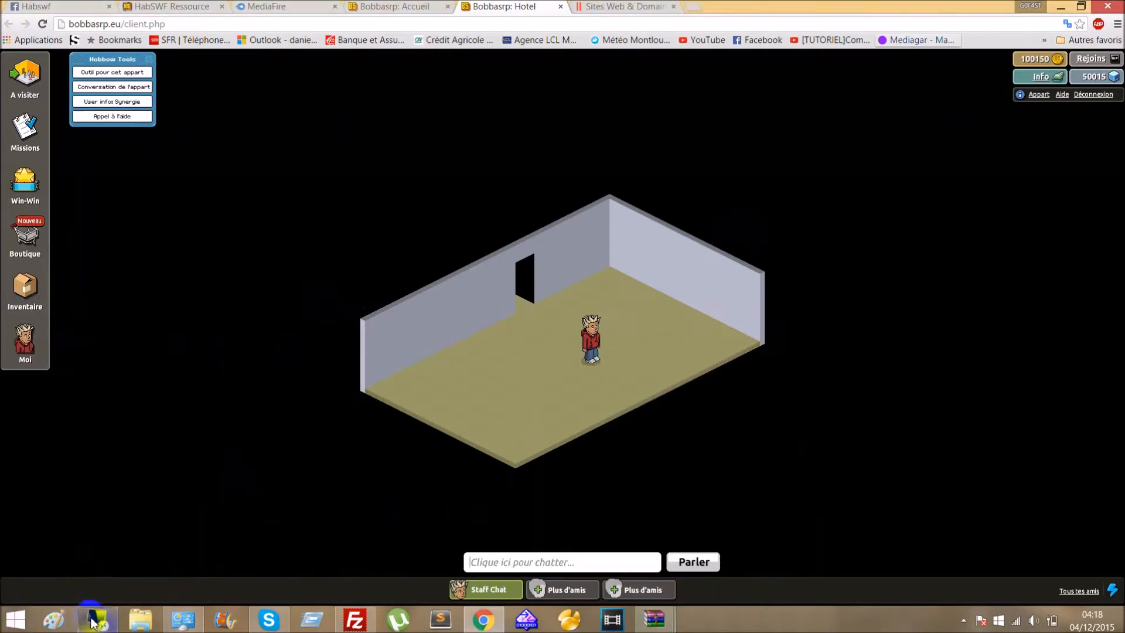
pyautogui.click(374, 77)
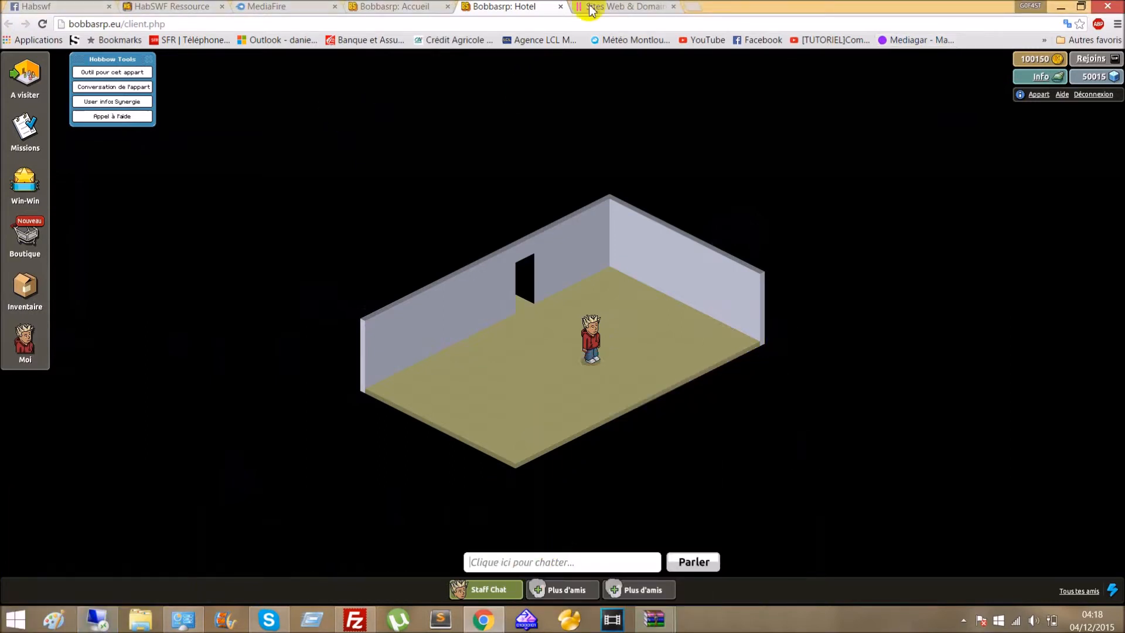
# Step: Show the My Files list on MediaFire and pause the FastStone screen recorder
pyautogui.click(293, 10)
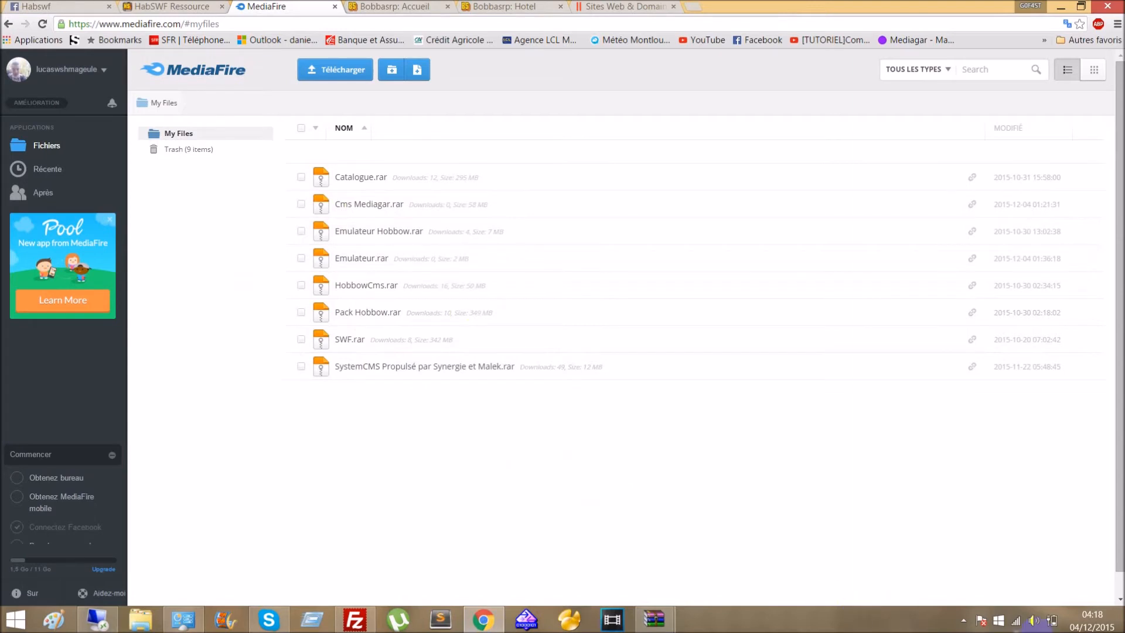
pyautogui.click(964, 619)
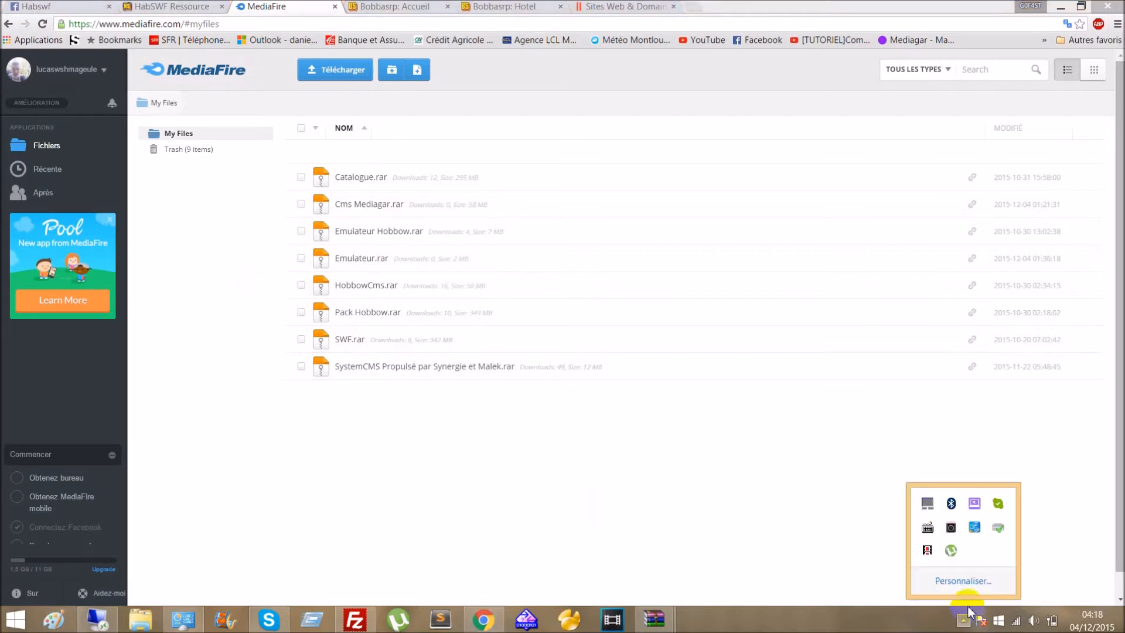
pyautogui.rightClick(928, 551)
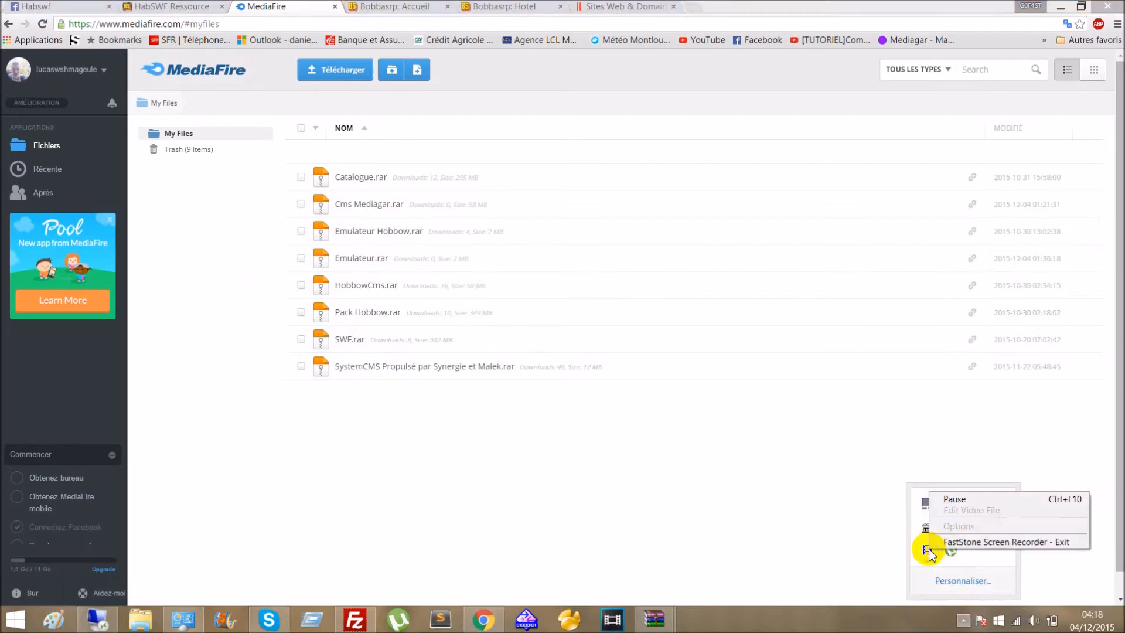
pyautogui.click(956, 501)
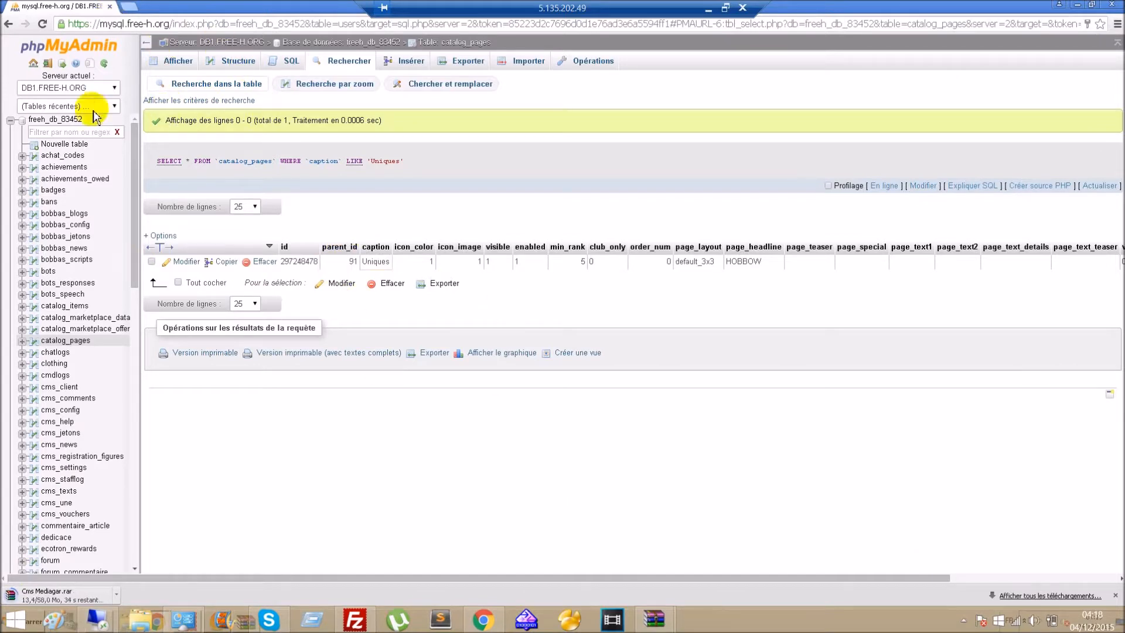
# Step: Open the freeh_db_83452 database on the remote desktop and examine its full list of tables
pyautogui.click(64, 124)
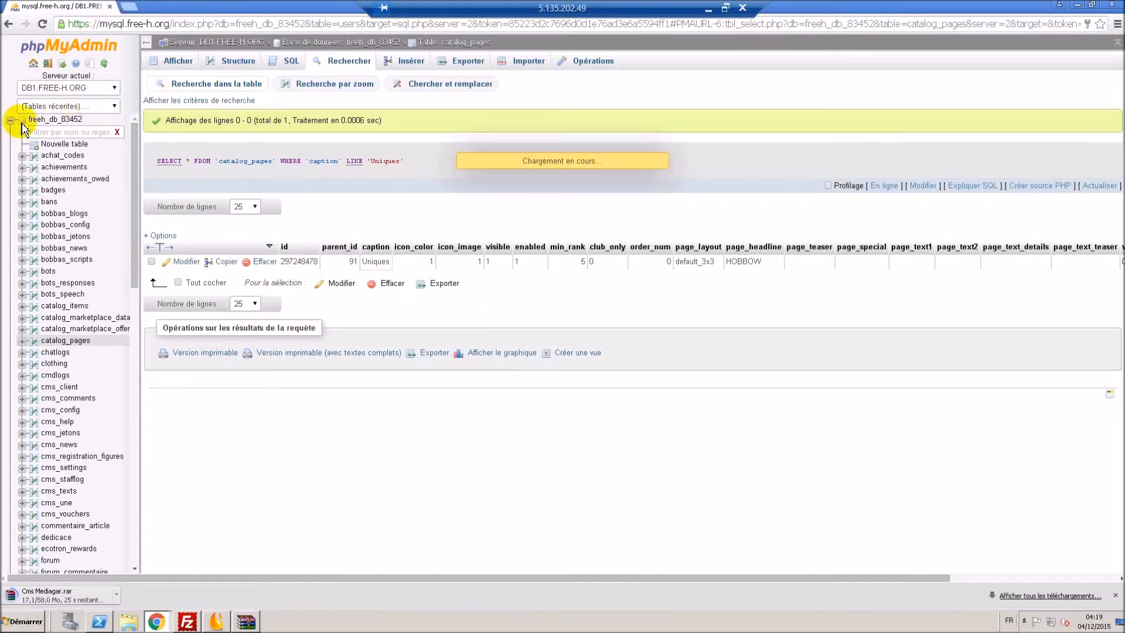
pyautogui.scroll(-9, 410, 125)
pyautogui.scroll(-11, 446, 148)
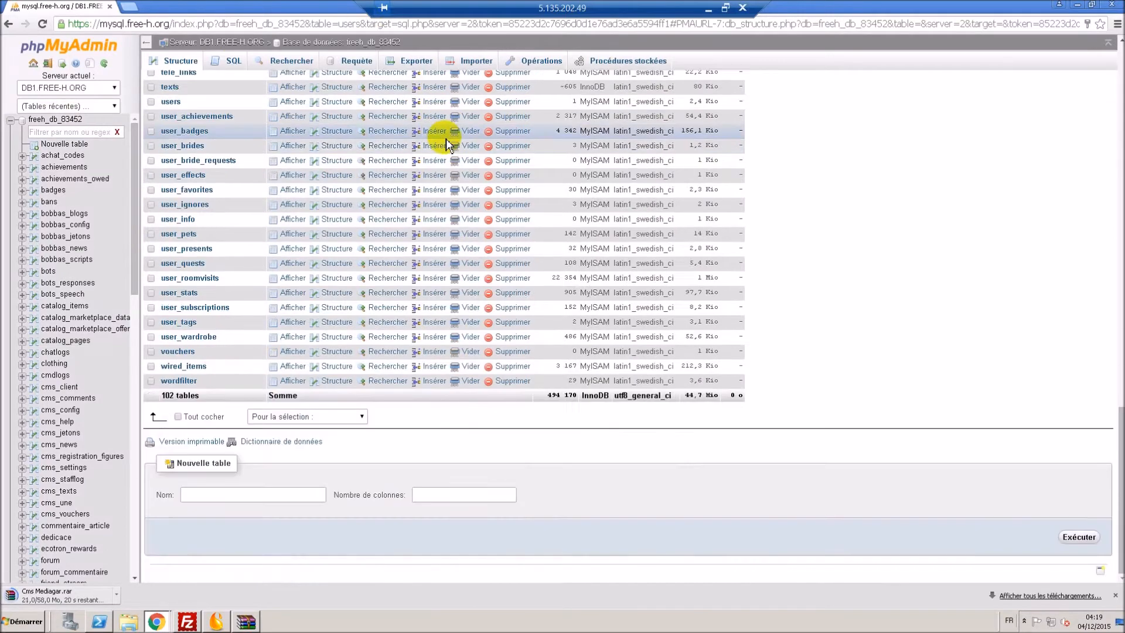
pyautogui.scroll(6, 459, 152)
pyautogui.scroll(3, 457, 148)
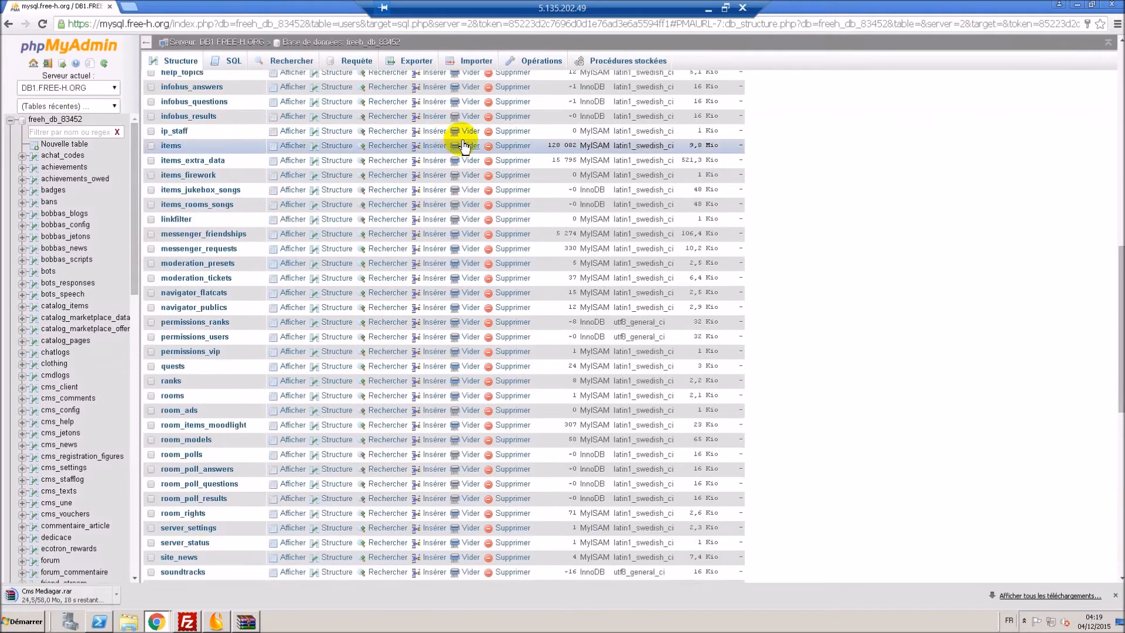
pyautogui.scroll(15, 806, 258)
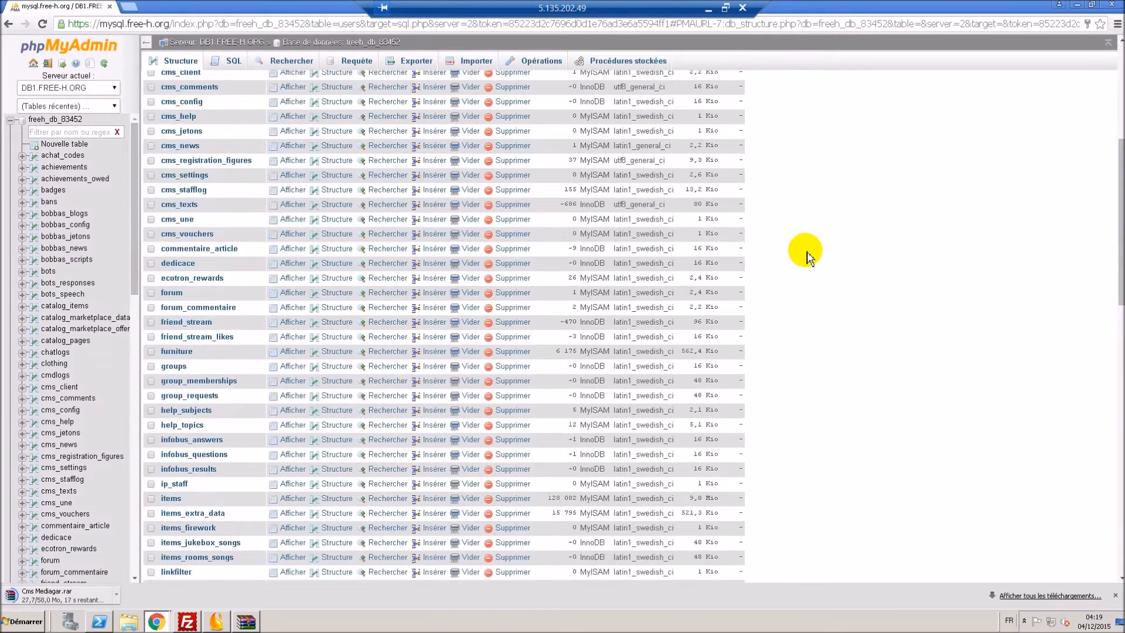
pyautogui.scroll(-1, 806, 258)
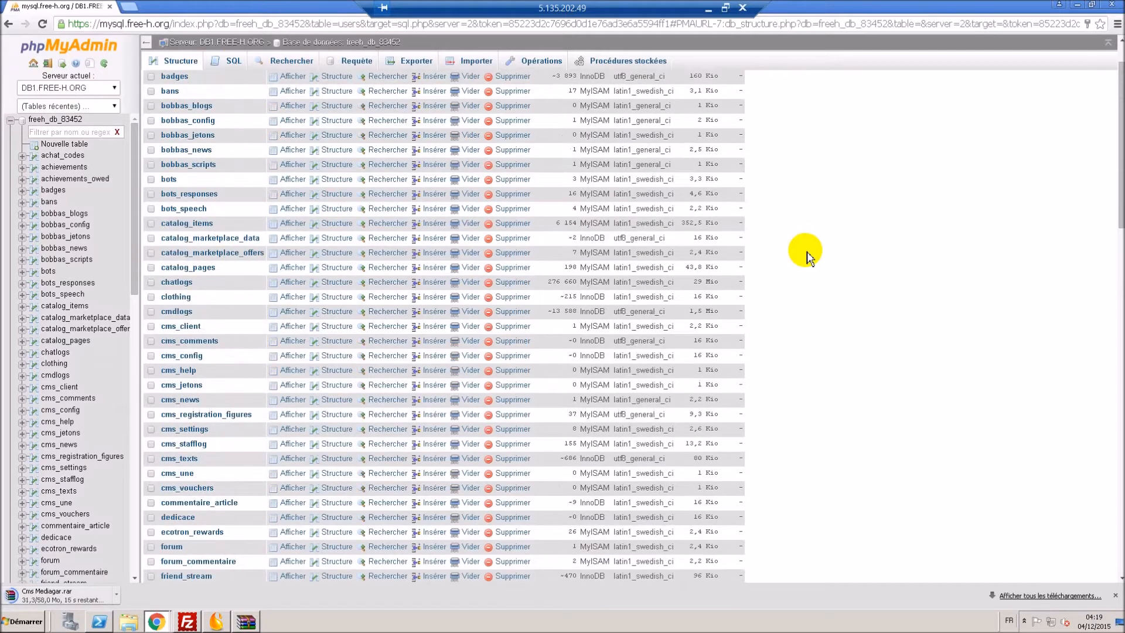
pyautogui.scroll(-8, 804, 257)
pyautogui.scroll(7, 801, 289)
pyautogui.scroll(-9, 798, 280)
pyautogui.scroll(9, 800, 280)
pyautogui.scroll(3, 648, 168)
# Step: Select all tables of the freeh_db_83452 database and delete them with Supprimer
pyautogui.scroll(-20, 414, 376)
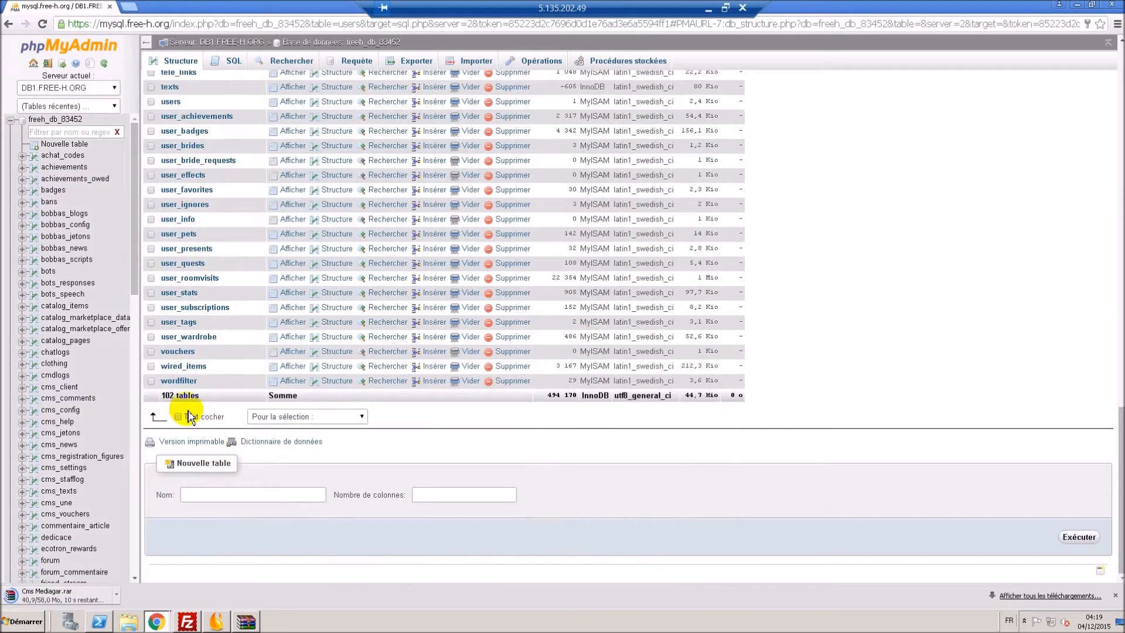
pyautogui.click(178, 416)
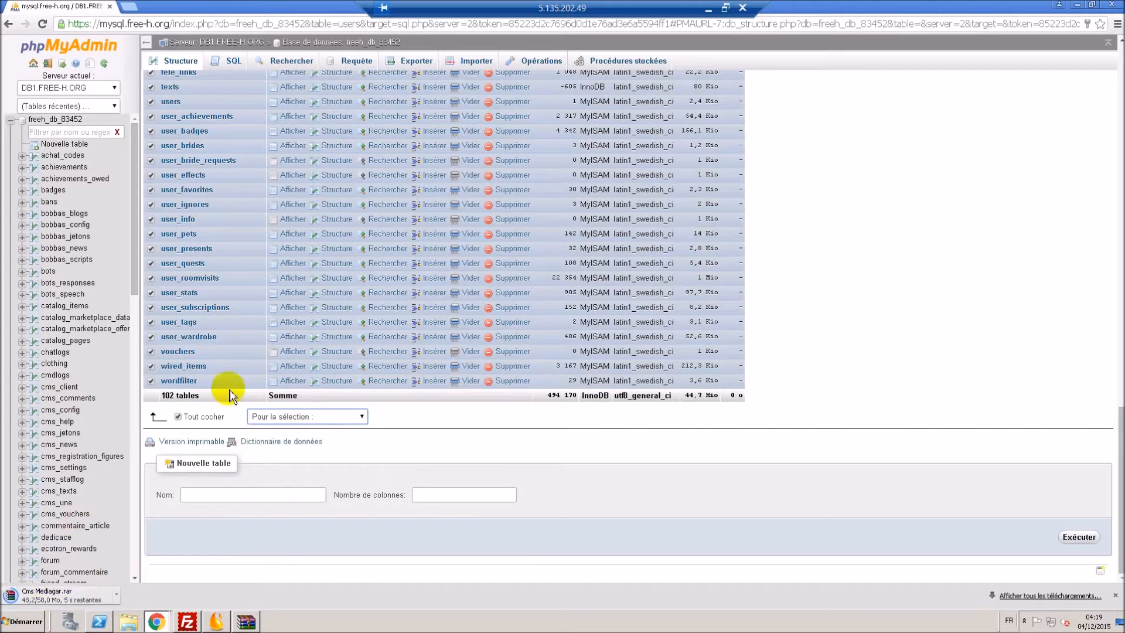
pyautogui.click(339, 417)
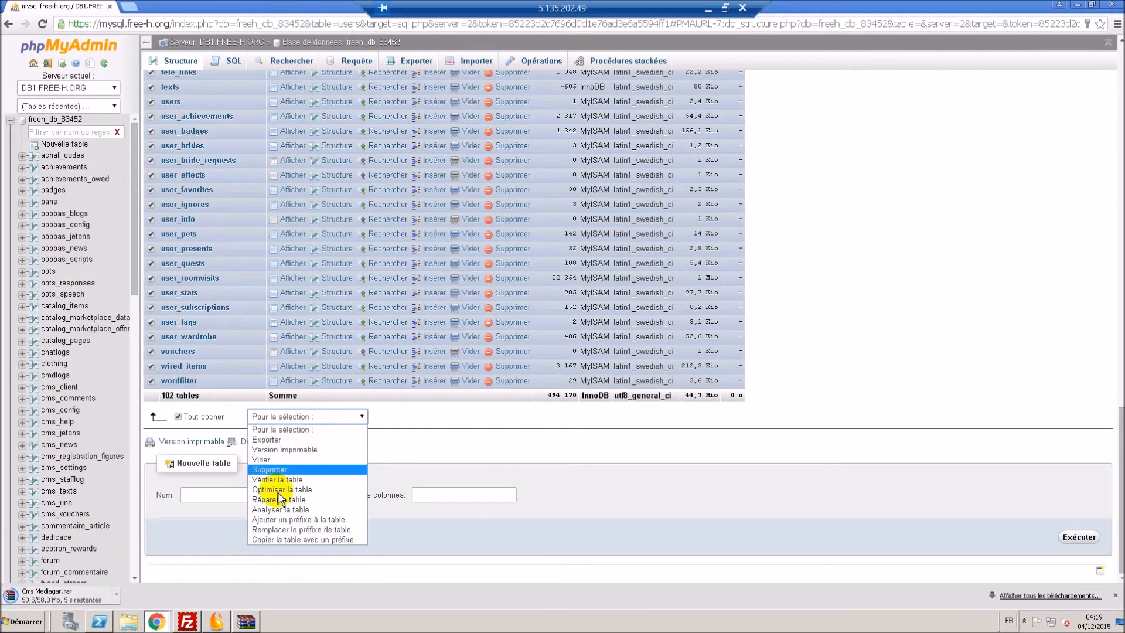
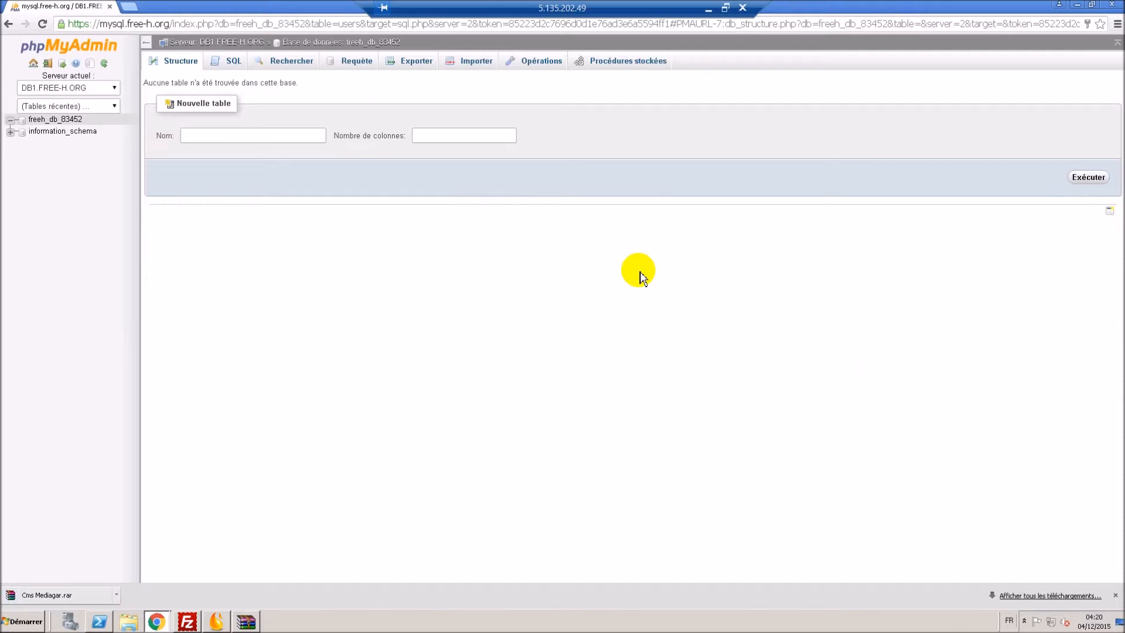
# Step: Switch to FileZilla and connect to the saved bobbasrp.eu server in a new connection tab
pyautogui.click(187, 620)
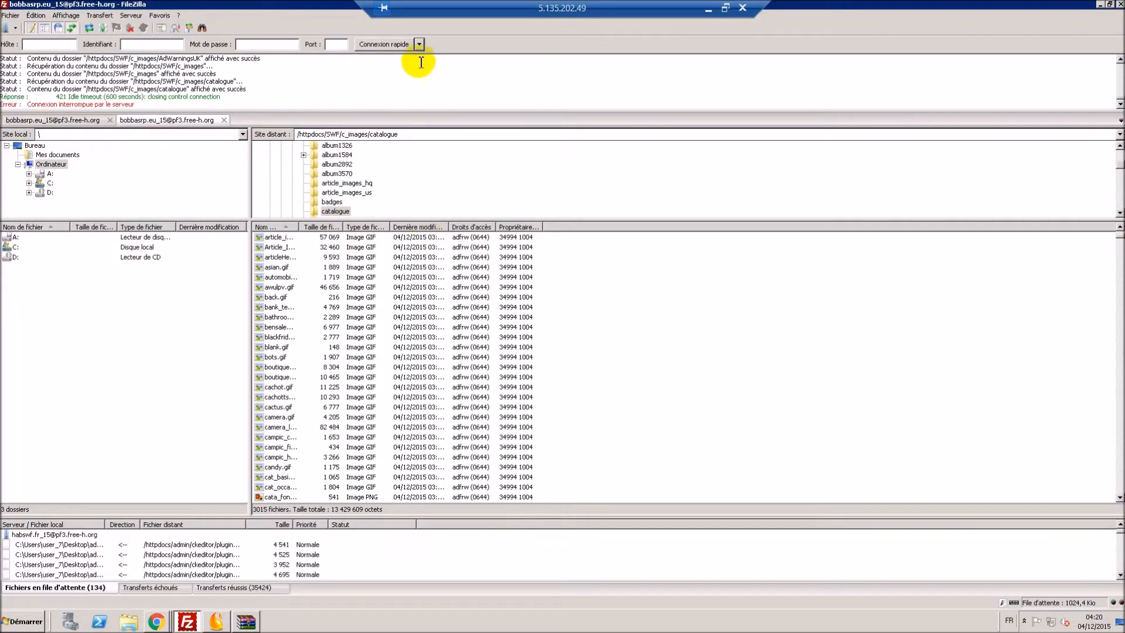
pyautogui.click(420, 44)
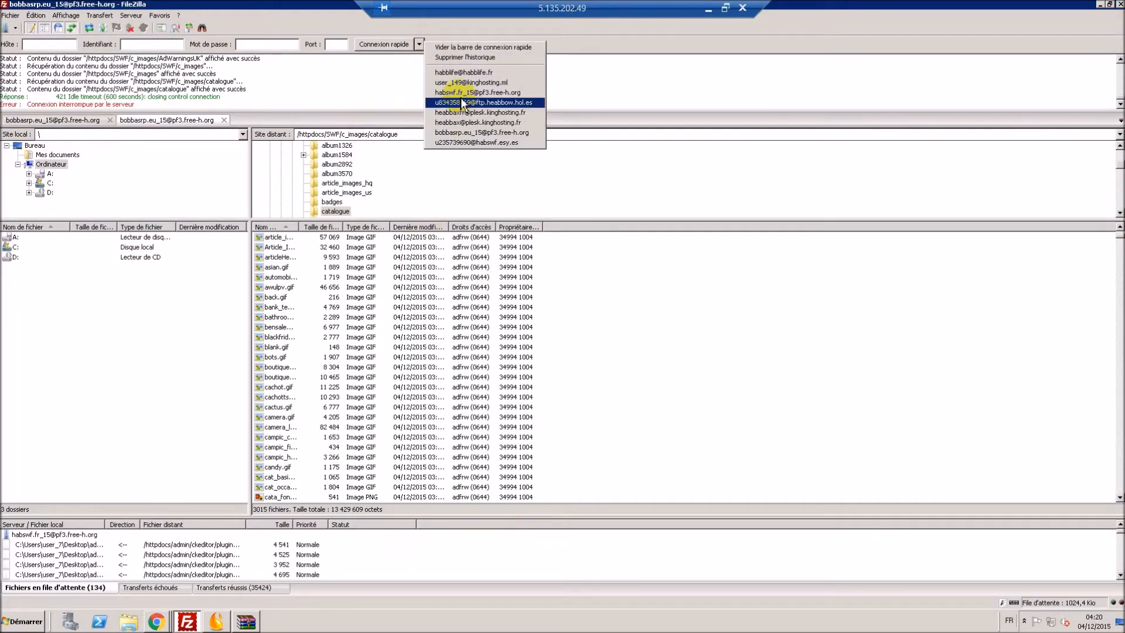
pyautogui.click(468, 133)
pyautogui.click(618, 338)
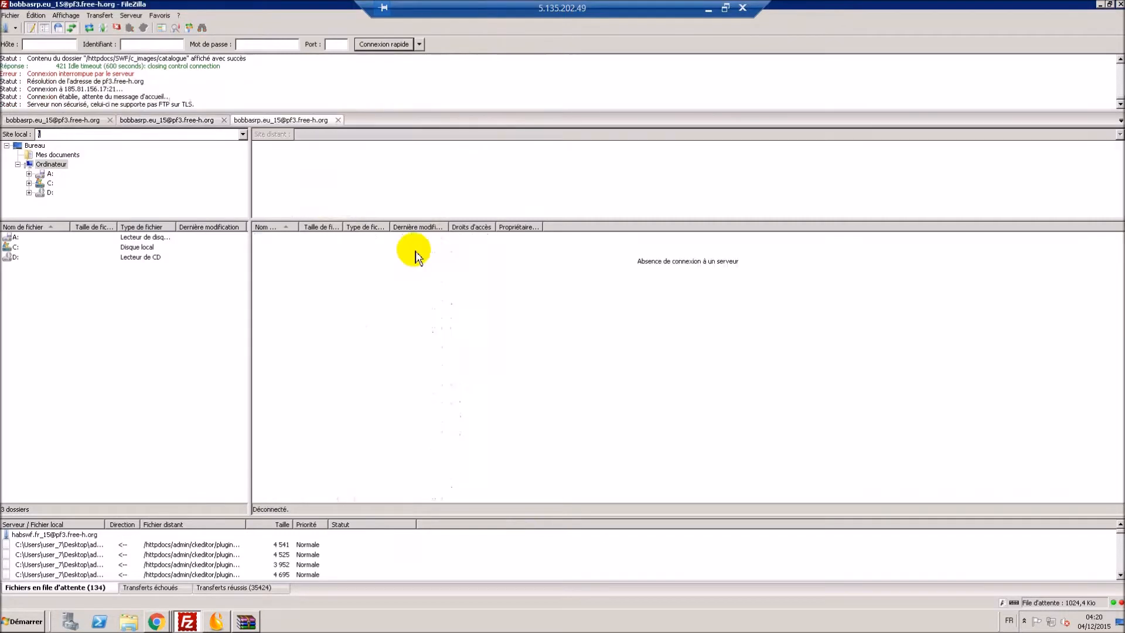
# Step: Delete all files and folders inside the agar.bobbasrp.eu folder on the FTP server
pyautogui.doubleClick(279, 246)
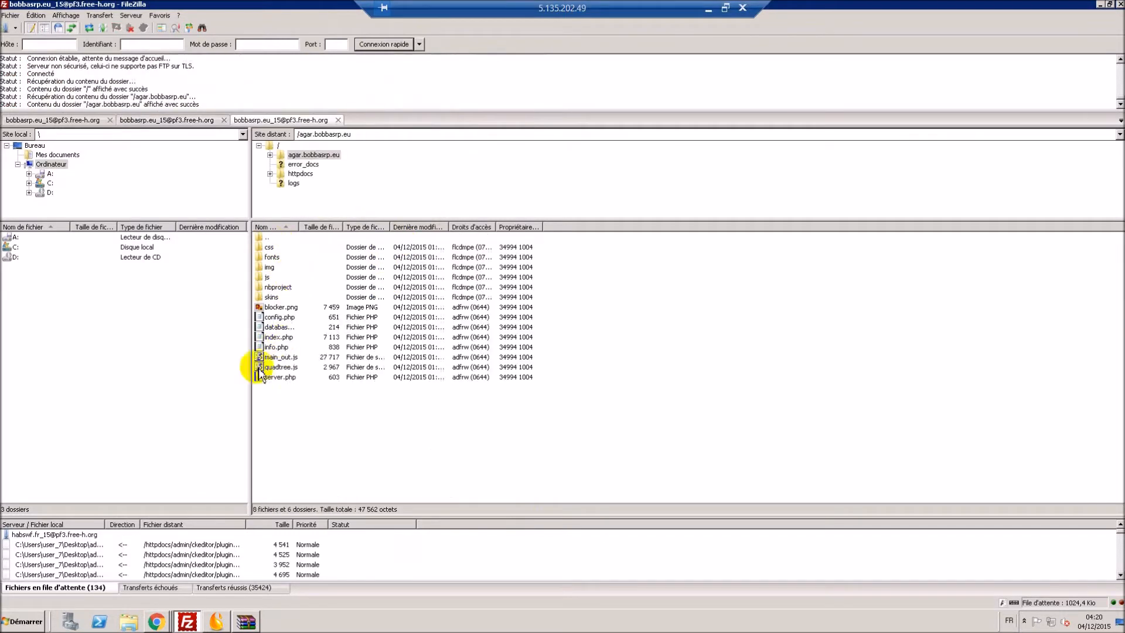
pyautogui.moveTo(313, 410); pyautogui.dragTo(301, 251)
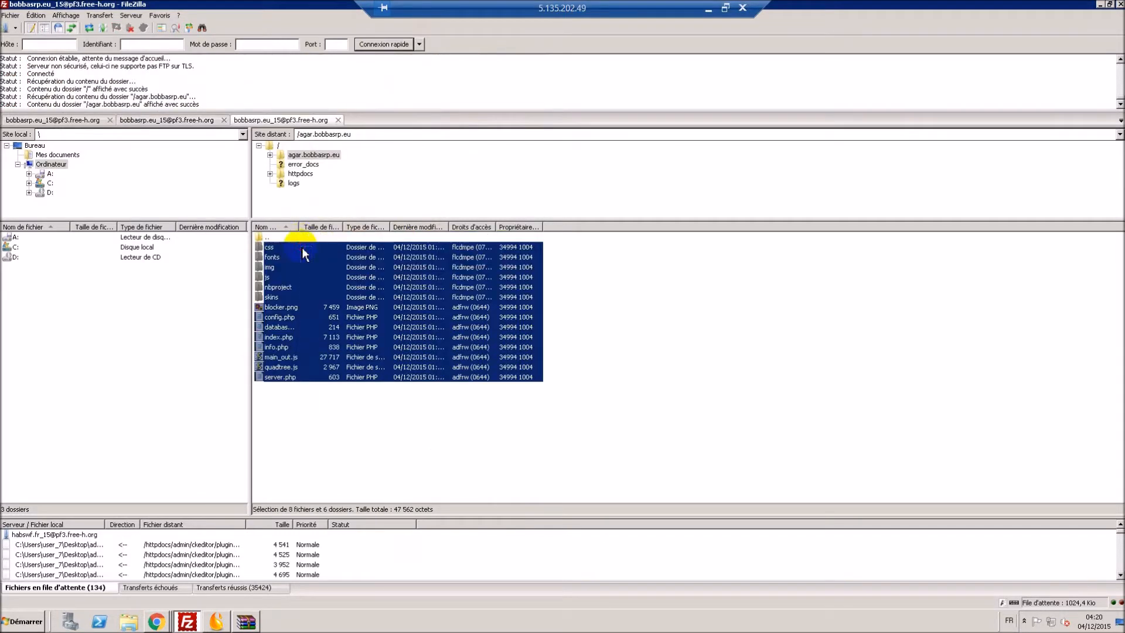
pyautogui.rightClick(325, 323)
pyautogui.click(352, 408)
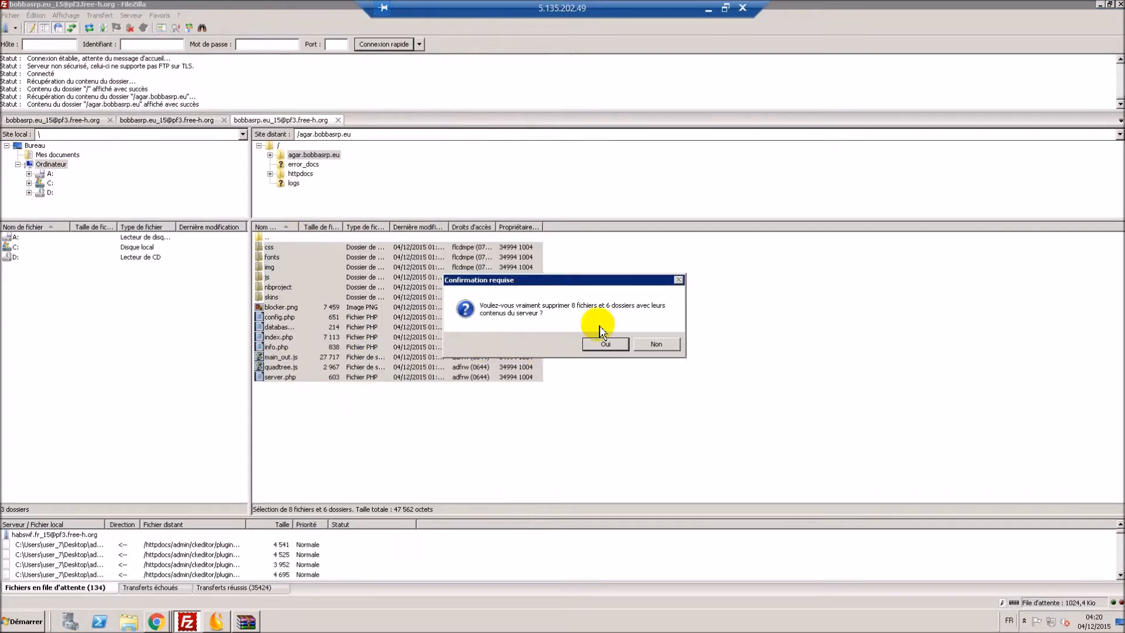
pyautogui.click(621, 344)
# Step: Open the downloaded Cms Mediagar.rar in WinRAR and extract mediagar.sql to the remote desktop
pyautogui.moveTo(144, 628)
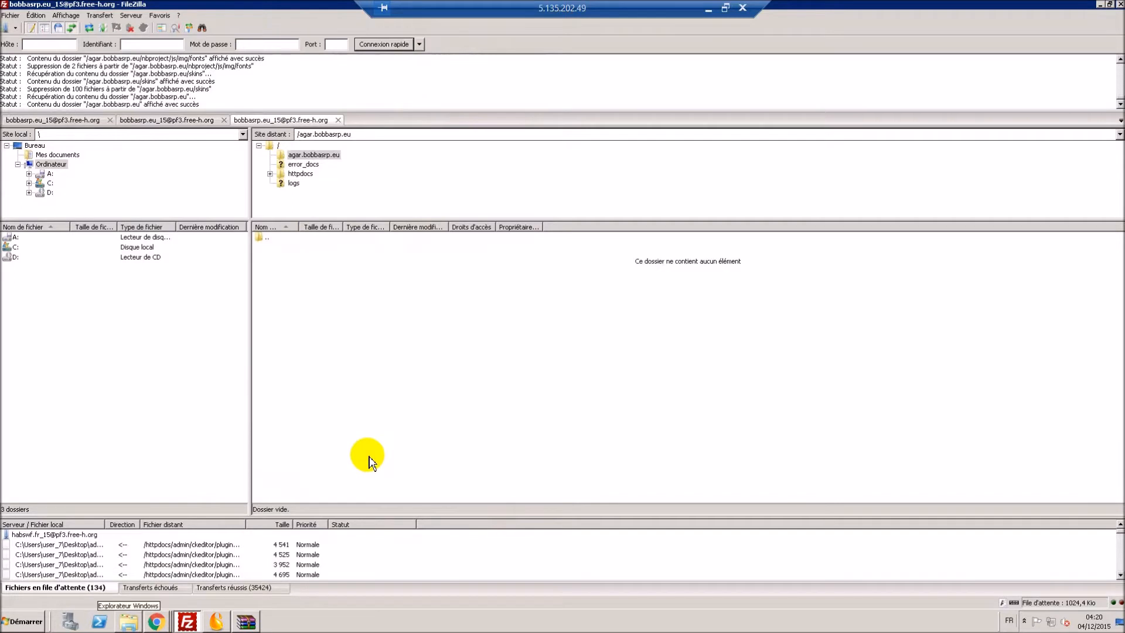
pyautogui.click(169, 627)
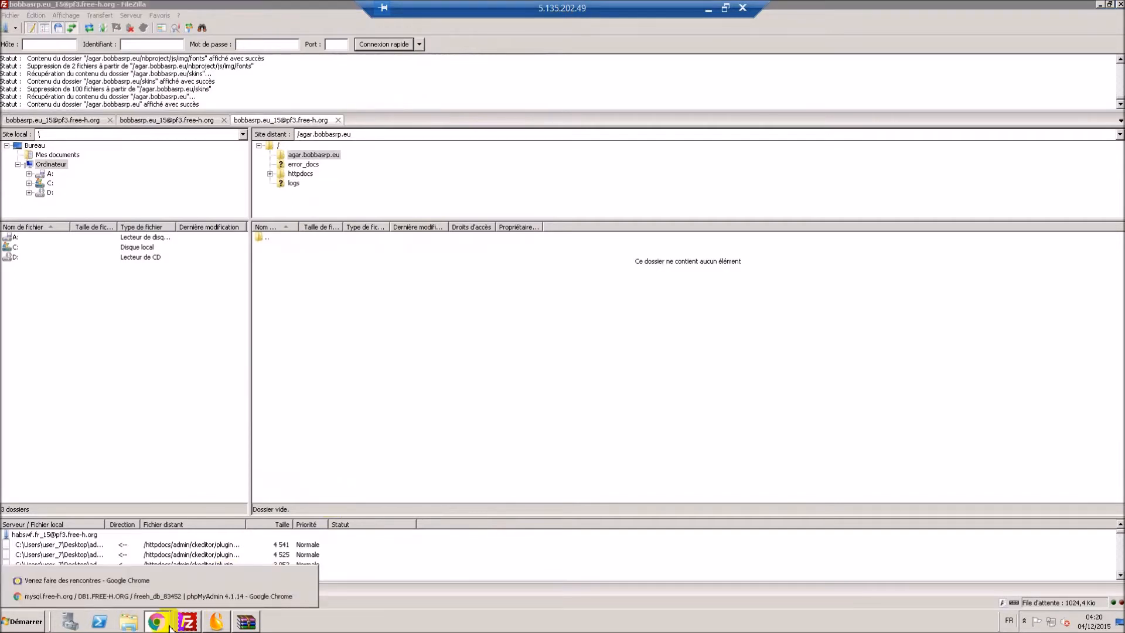
pyautogui.click(167, 596)
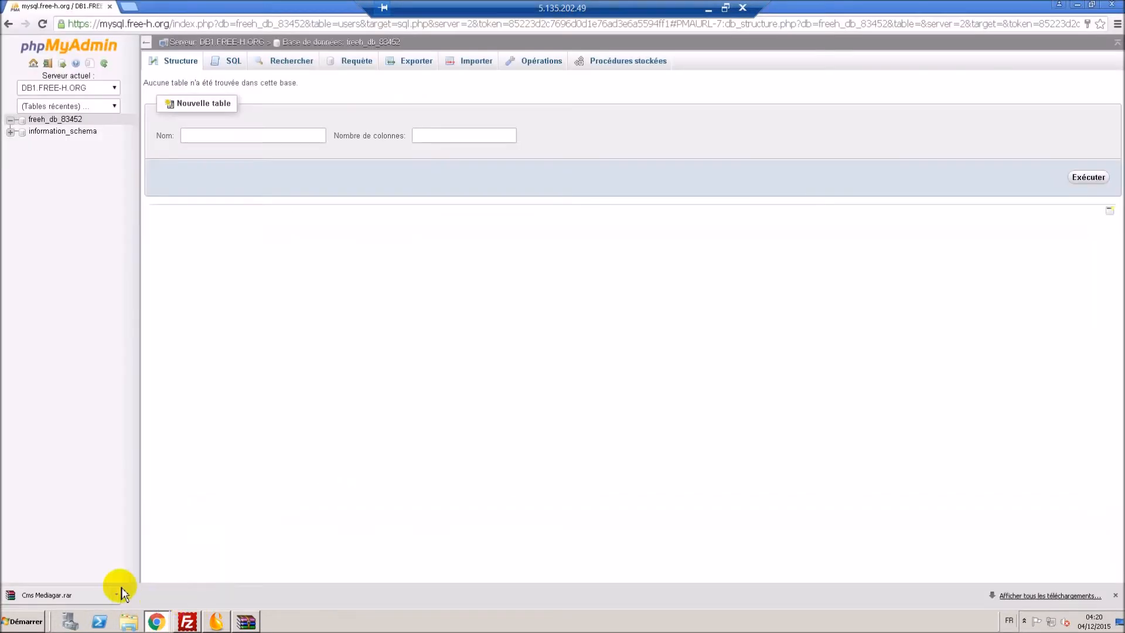
pyautogui.click(55, 592)
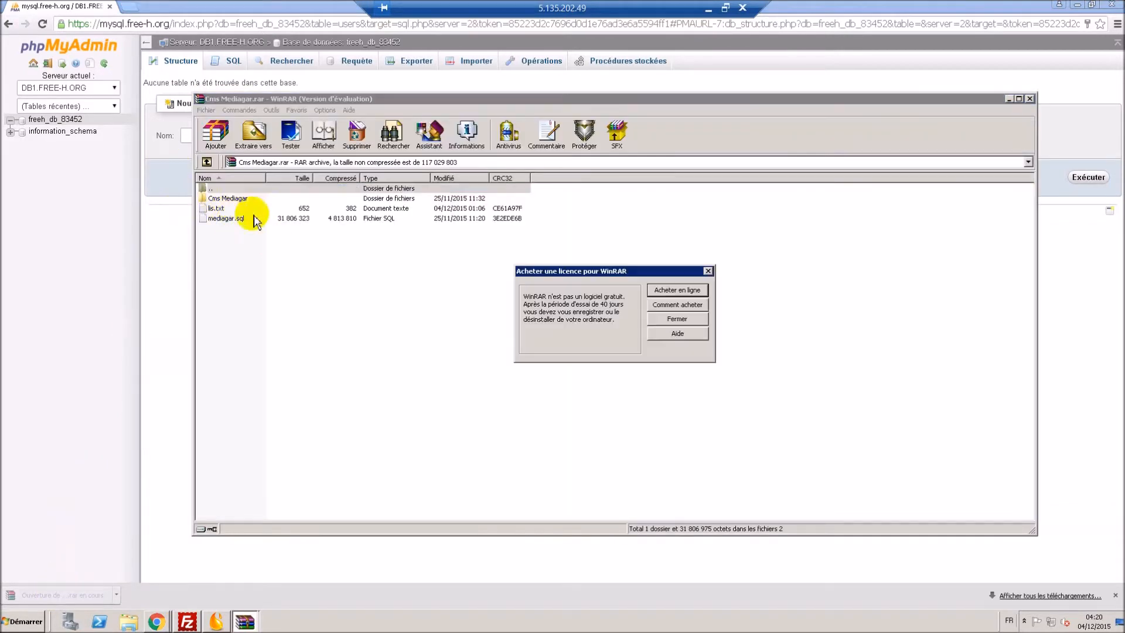
pyautogui.click(677, 320)
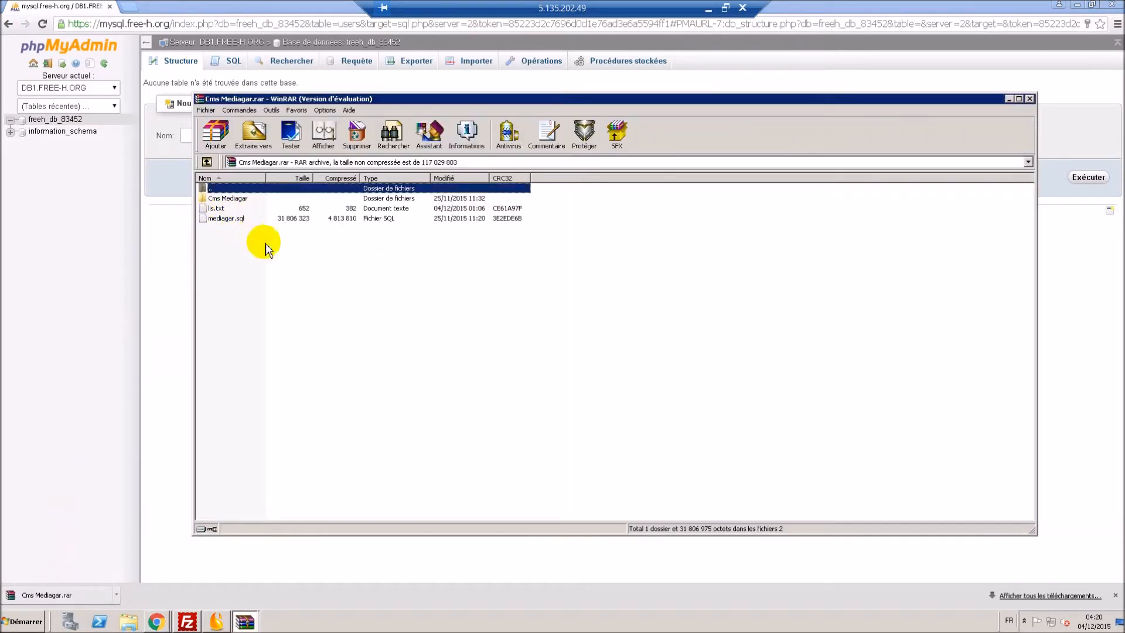
pyautogui.click(235, 218)
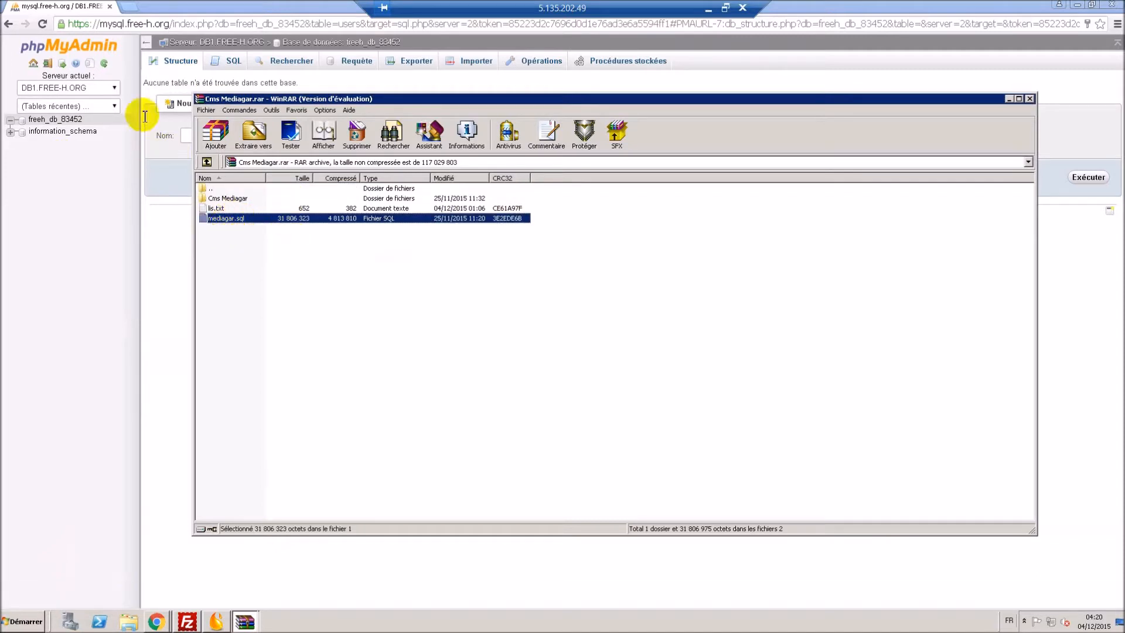
pyautogui.moveTo(874, 529); pyautogui.dragTo(645, 500)
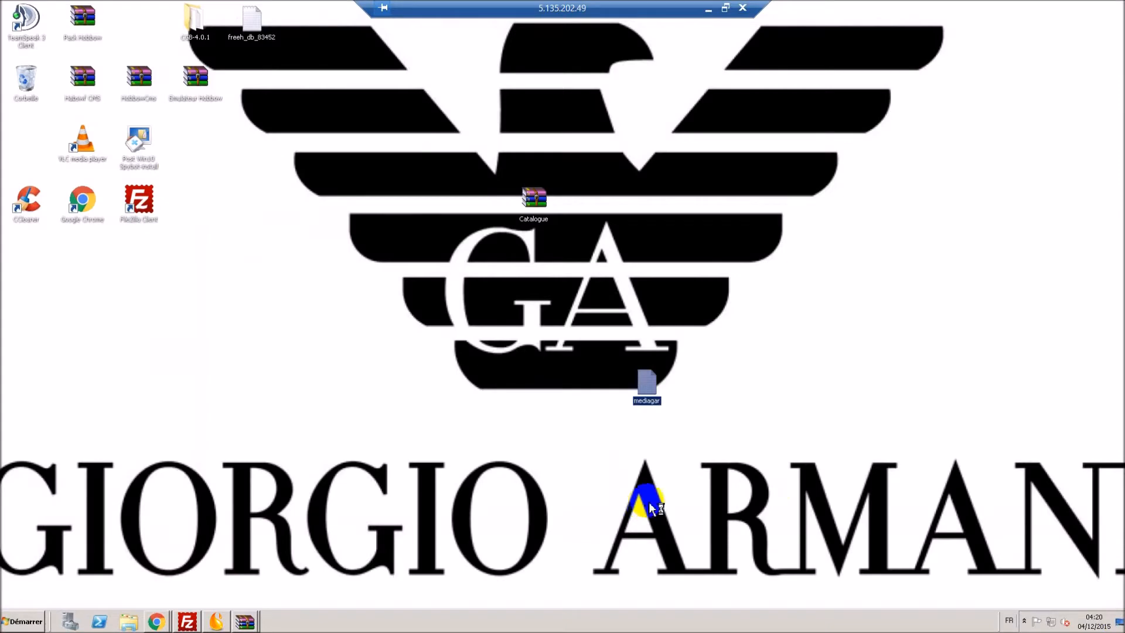
# Step: Import mediagar.sql from the desktop into the freeh_db_83452 database in phpMyAdmin, using the SQL format
pyautogui.rightClick(158, 621)
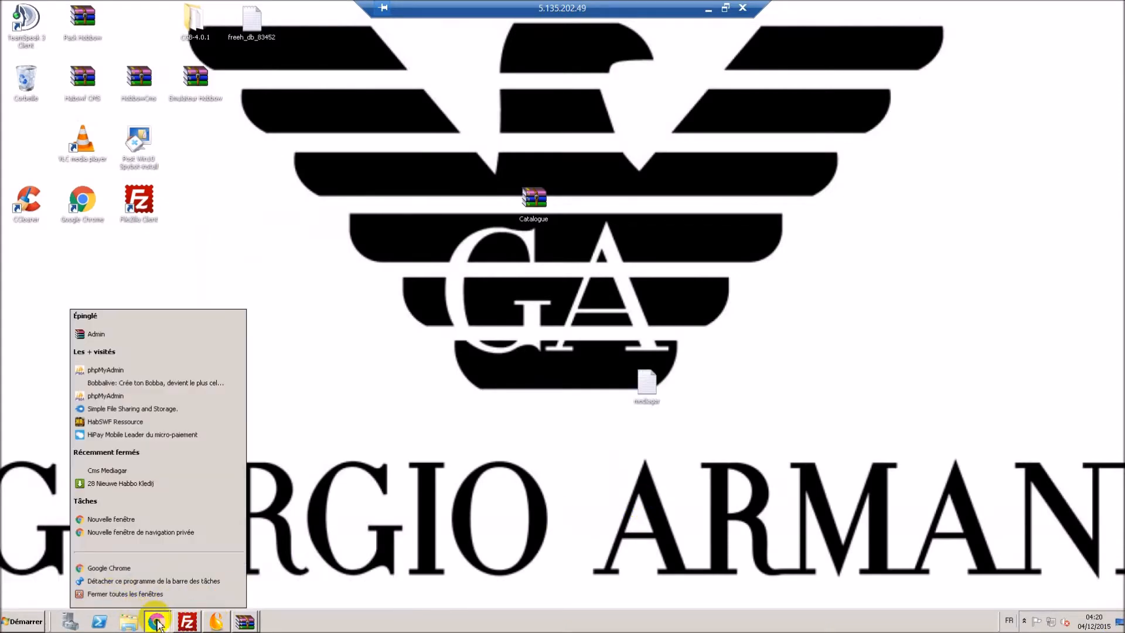
pyautogui.click(157, 621)
pyautogui.click(146, 597)
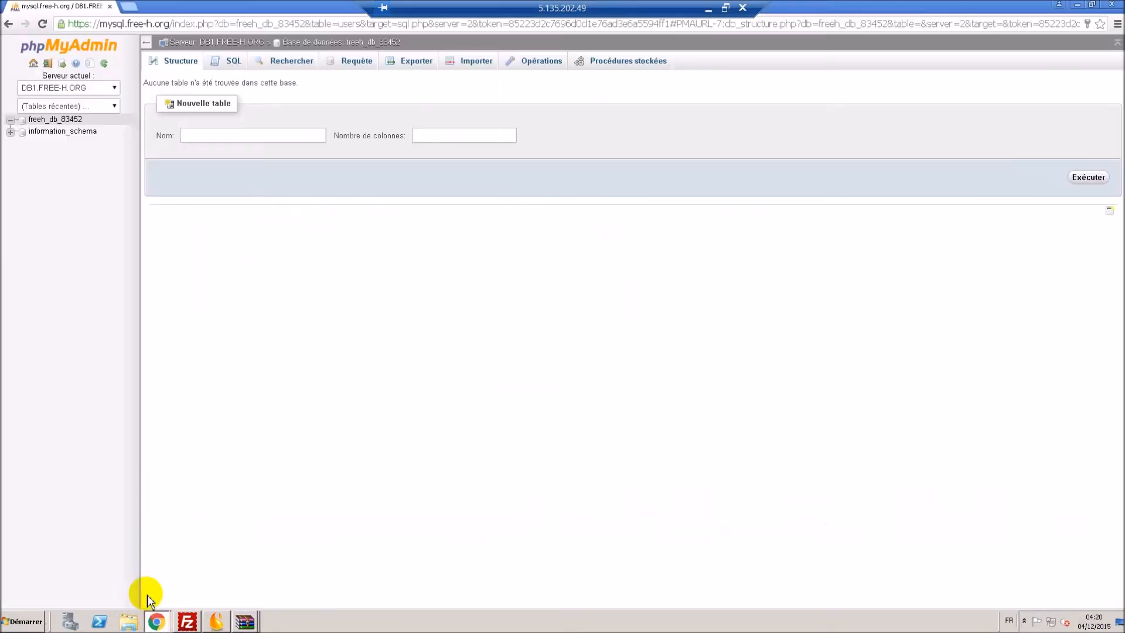
pyautogui.click(468, 65)
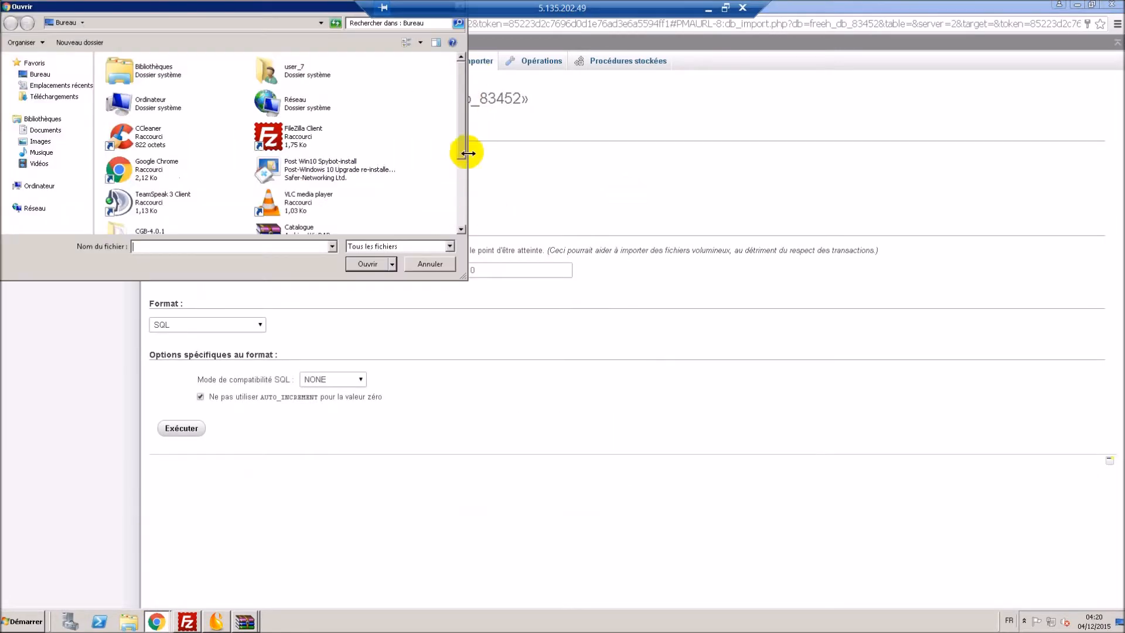
pyautogui.moveTo(463, 140); pyautogui.dragTo(459, 221)
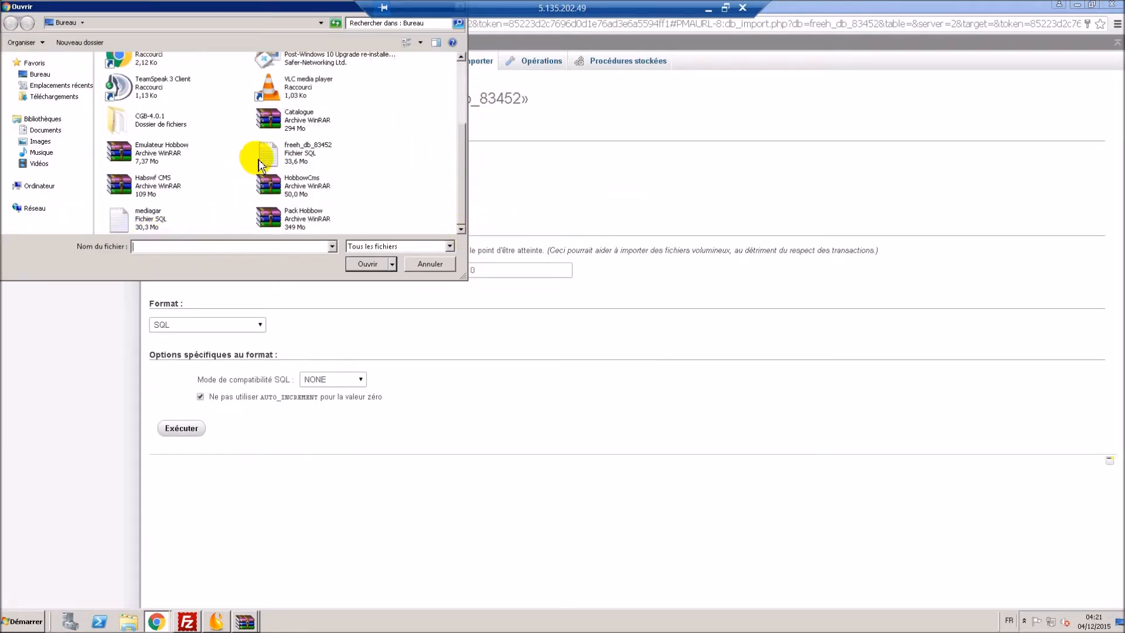
pyautogui.click(147, 232)
pyautogui.click(367, 263)
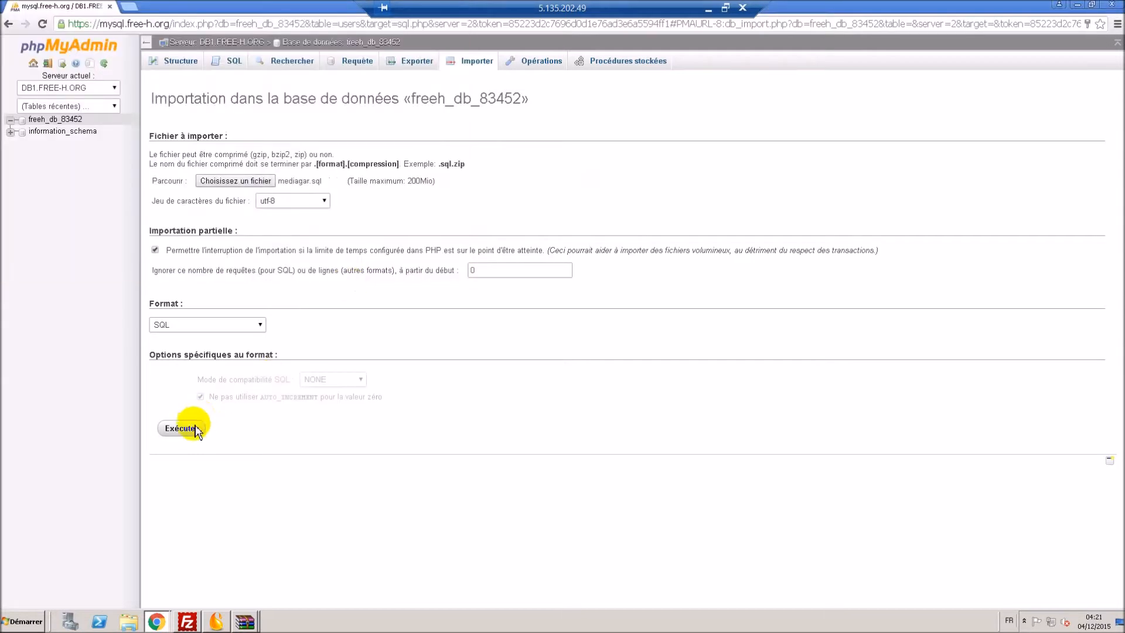
pyautogui.click(181, 428)
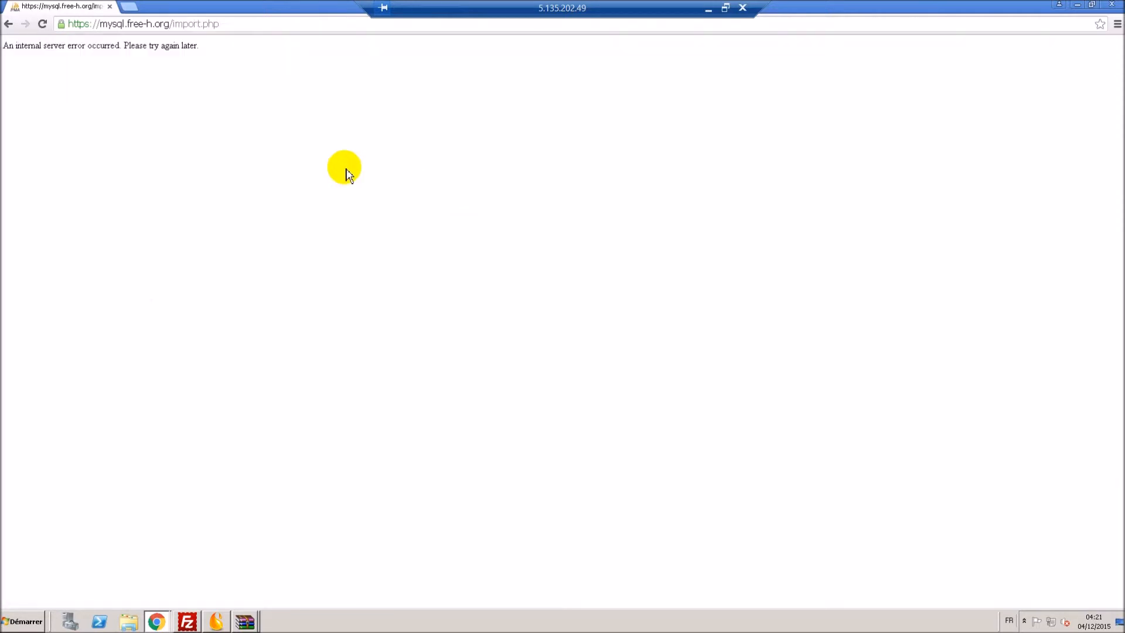
# Step: Reload phpMyAdmin from mysql.free-h.org, sign in to server DB1.FREE-H.ORG with the saved credentials and open the freeh_db_83452 database
pyautogui.moveTo(240, 31); pyautogui.dragTo(196, 29)
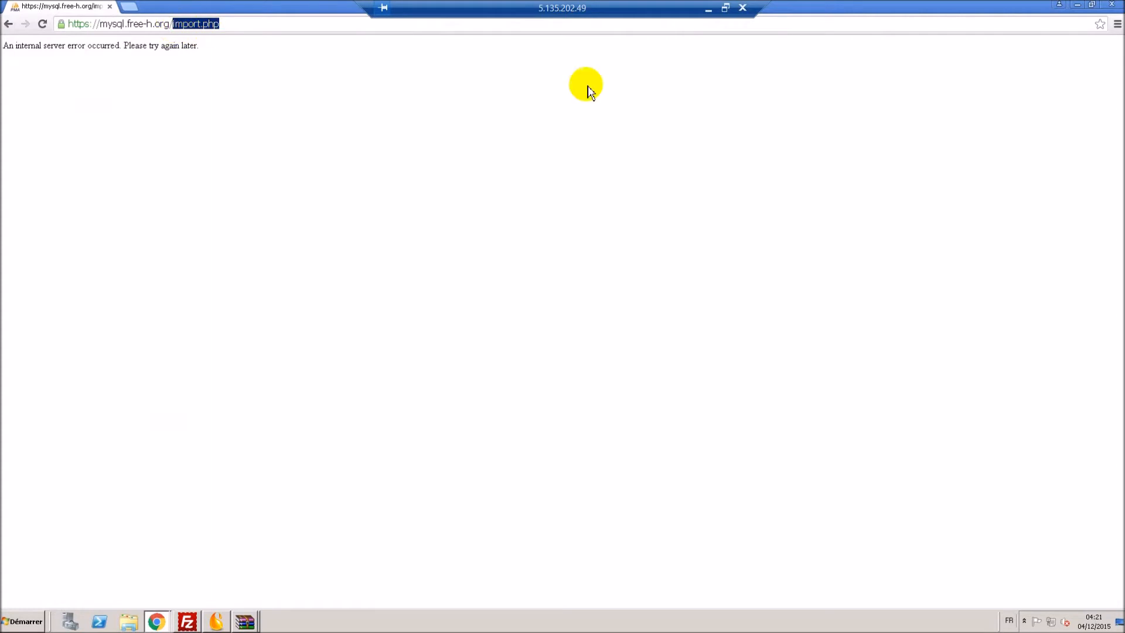
pyautogui.press('BackSpace')
pyautogui.press('Return')
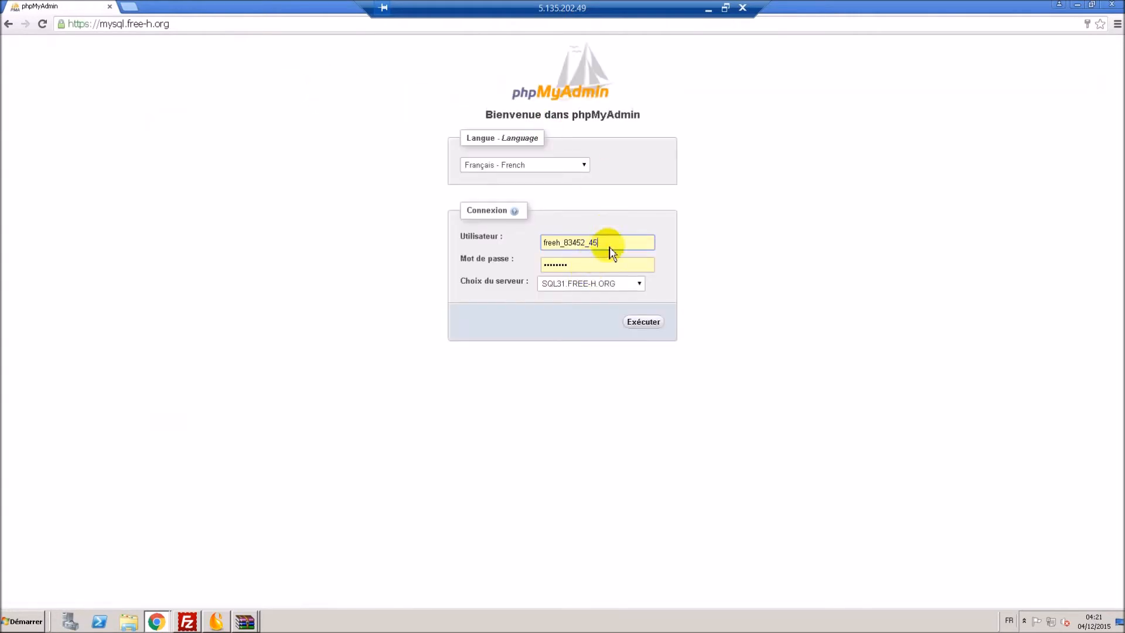
pyautogui.click(577, 306)
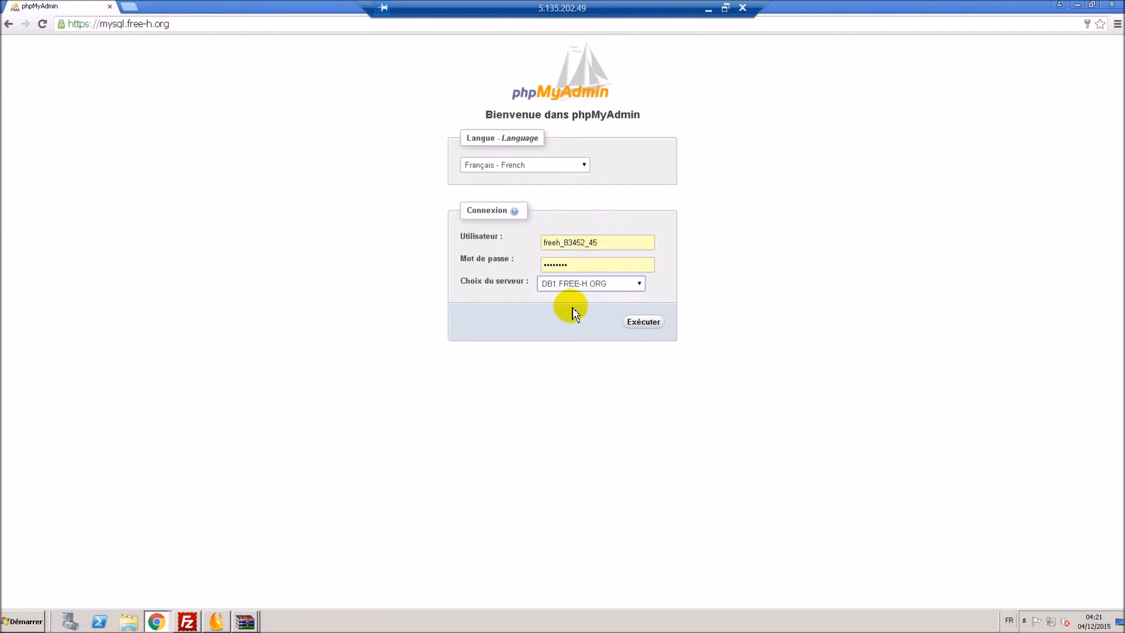
pyautogui.click(643, 321)
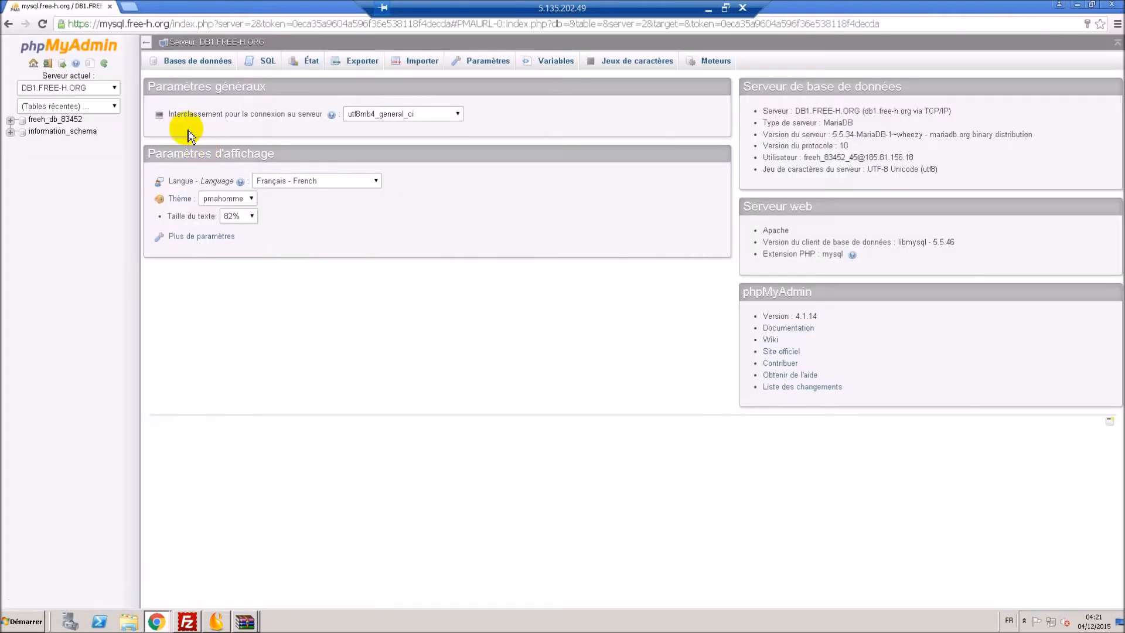
pyautogui.click(53, 119)
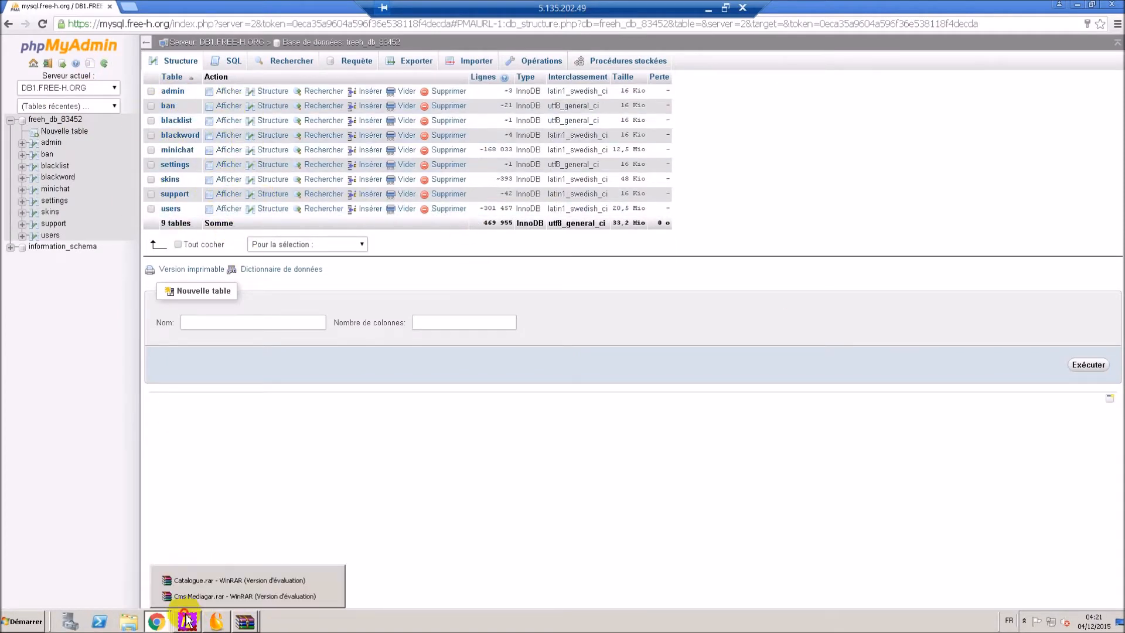
# Step: Upload everything in the archive's Cms Mediagar folder to the empty agar.bobbasrp.eu folder in FileZilla
pyautogui.click(228, 602)
pyautogui.moveTo(257, 624)
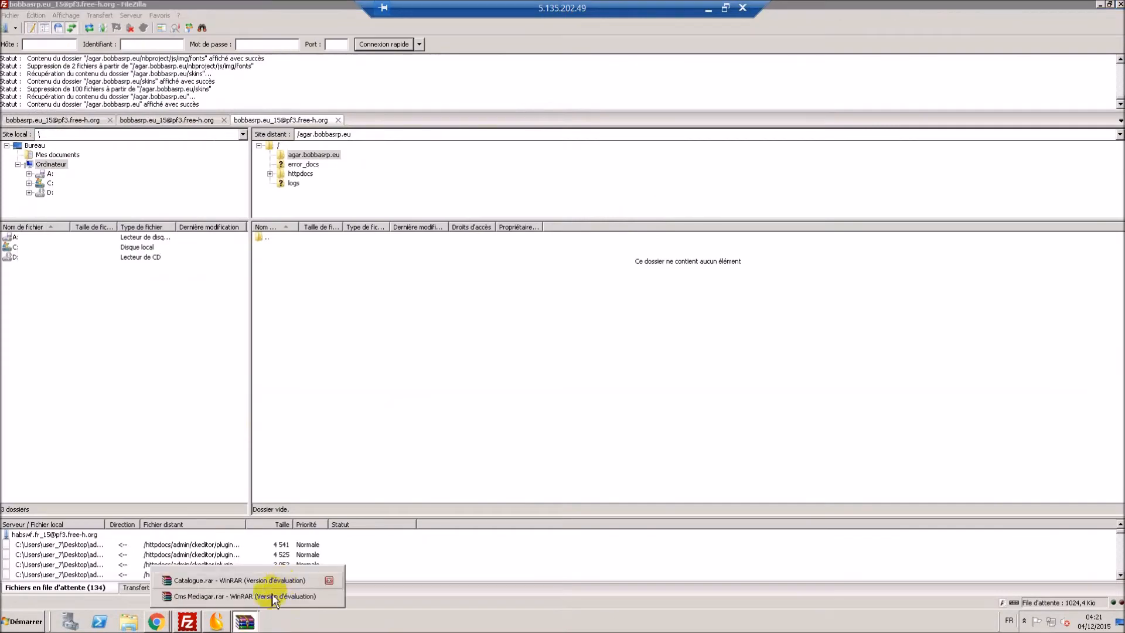
pyautogui.click(270, 594)
pyautogui.doubleClick(240, 200)
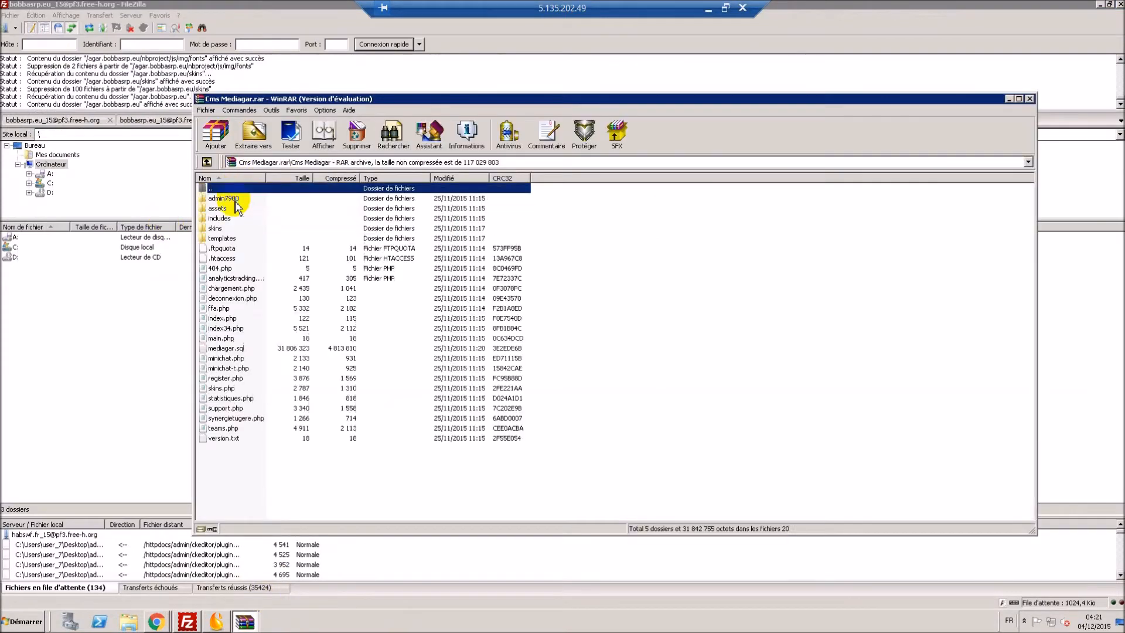
pyautogui.moveTo(270, 484); pyautogui.dragTo(279, 203)
pyautogui.moveTo(1098, 358); pyautogui.dragTo(1097, 358)
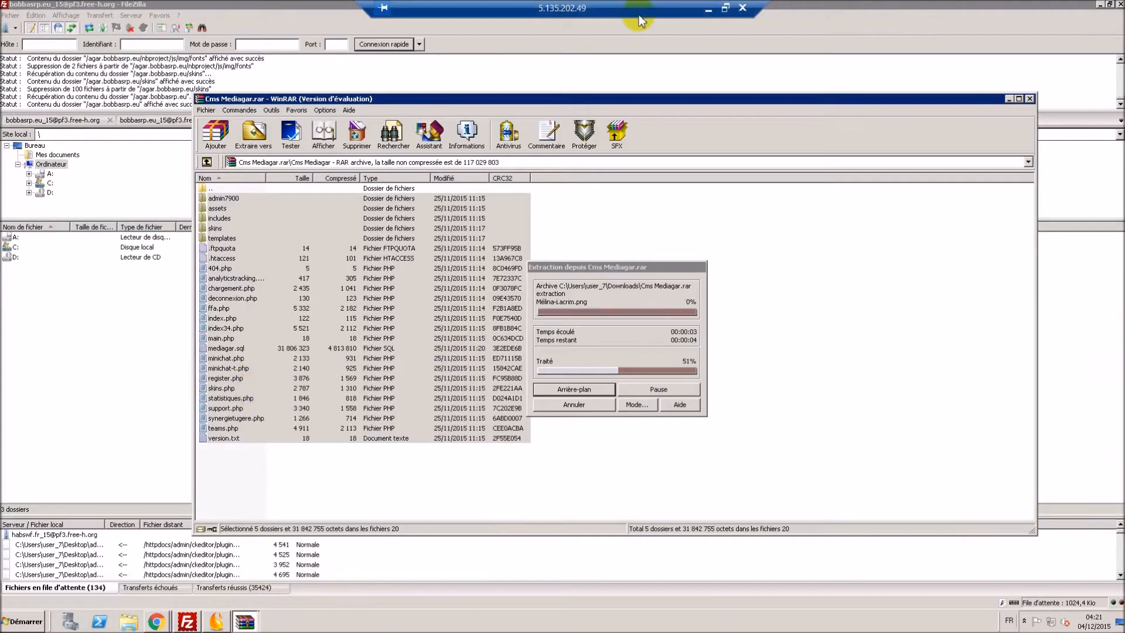
# Step: Leave the remote desktop and open the mediagar.fr site in a new local Chrome tab
pyautogui.click(722, 9)
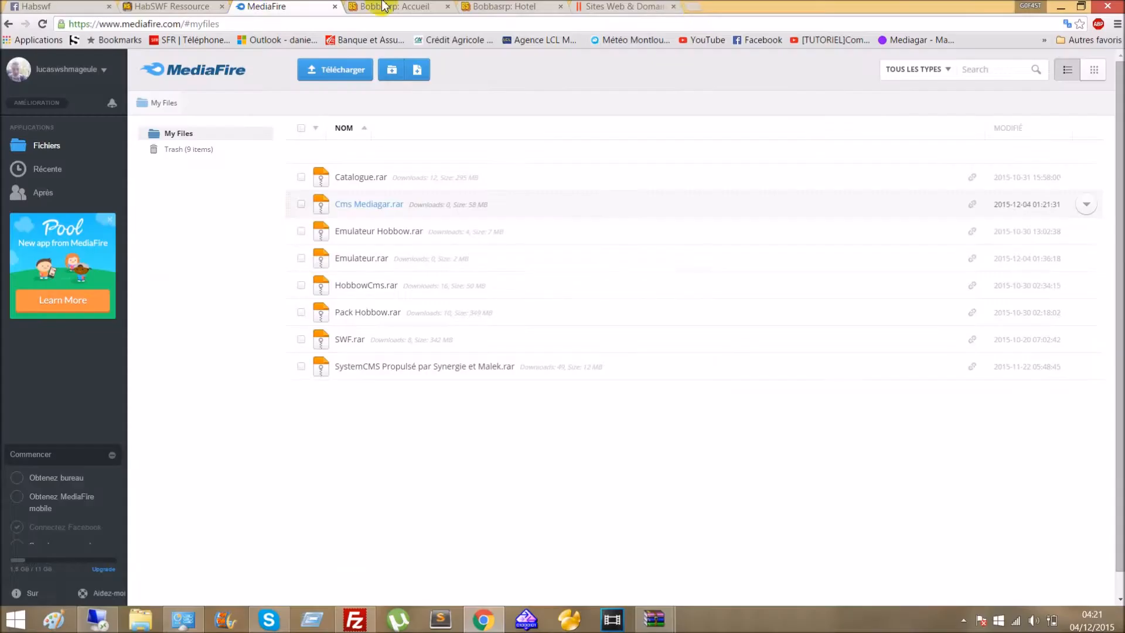
pyautogui.click(694, 7)
pyautogui.write('mediagar')
pyautogui.press('Return')
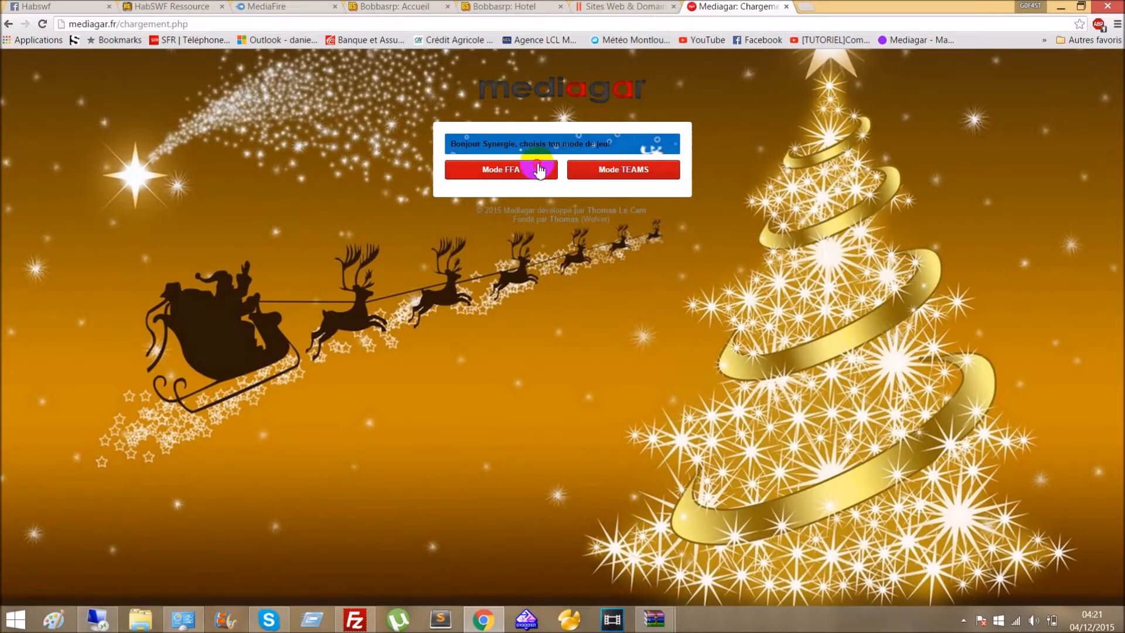
# Step: Play two rounds of Mediagar's FFA mode, return to the mode selection and open TEAMS mode
pyautogui.click(530, 170)
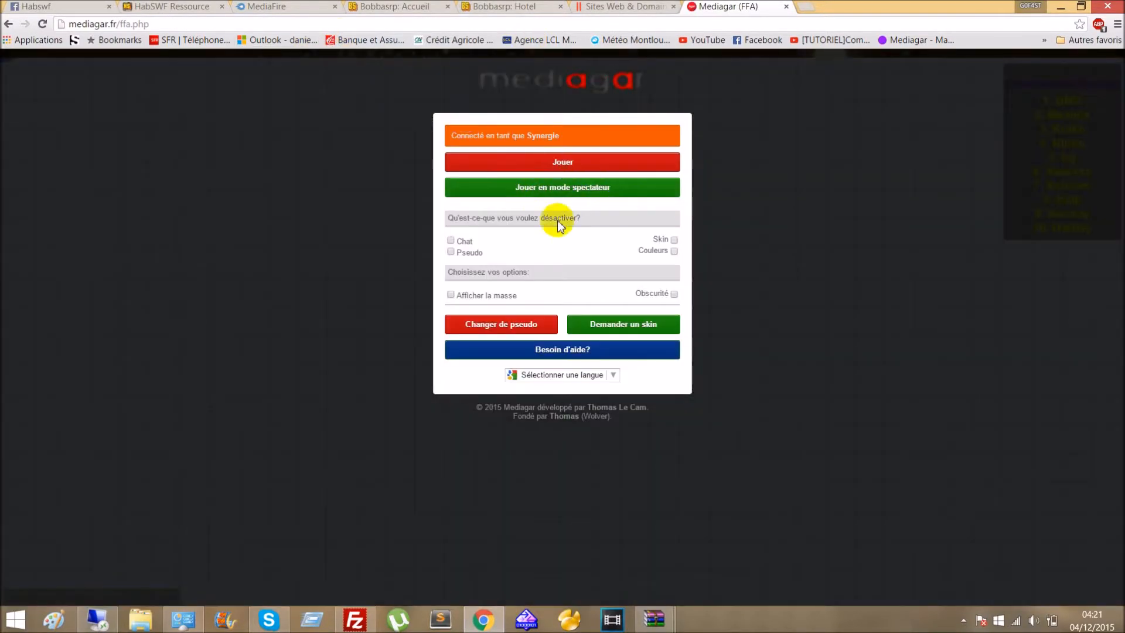
pyautogui.click(578, 167)
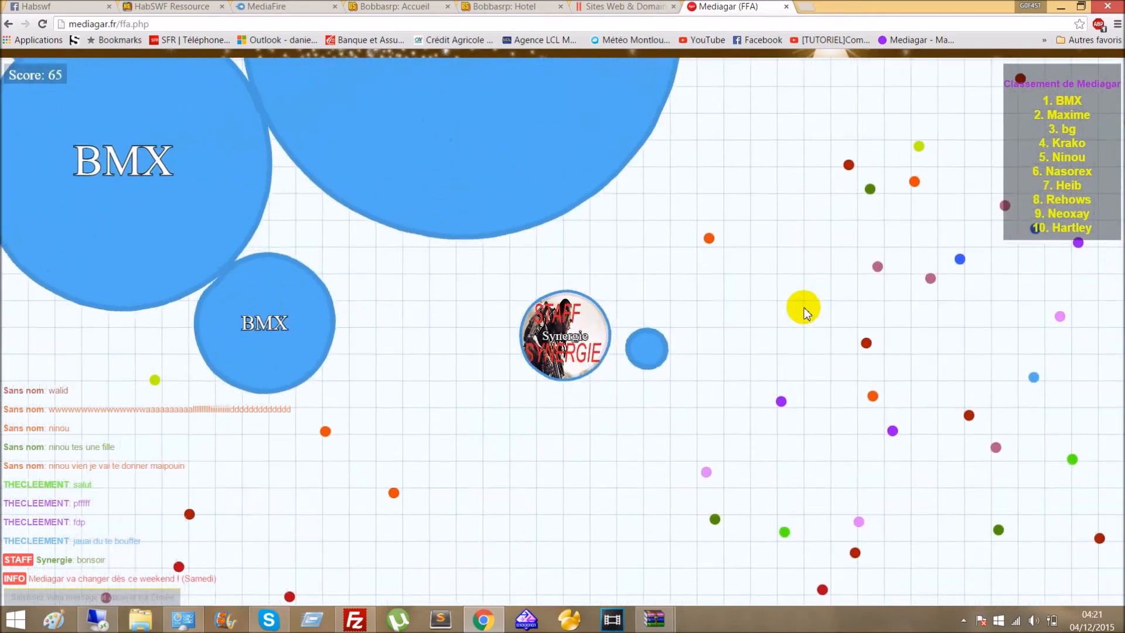
pyautogui.press('space')
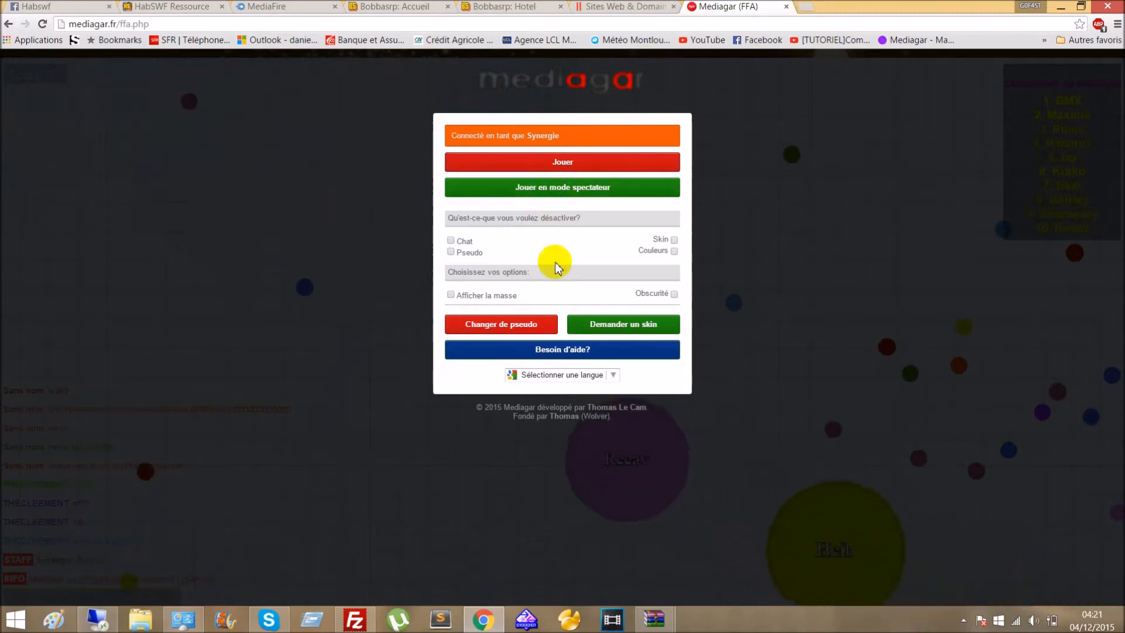
pyautogui.click(499, 166)
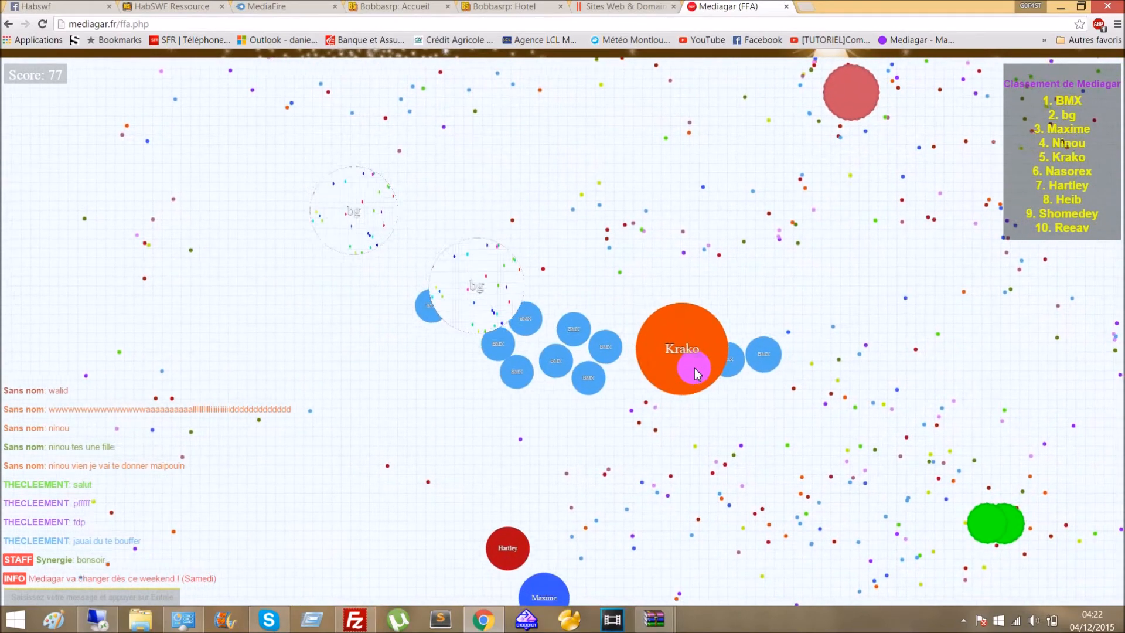
pyautogui.click(7, 24)
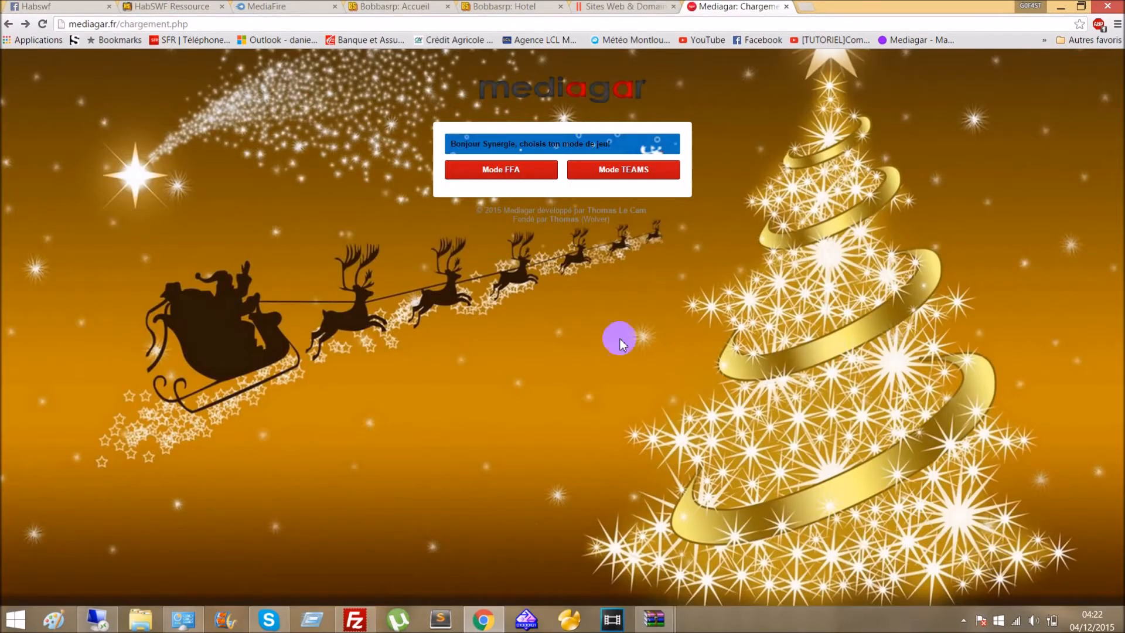
pyautogui.click(622, 173)
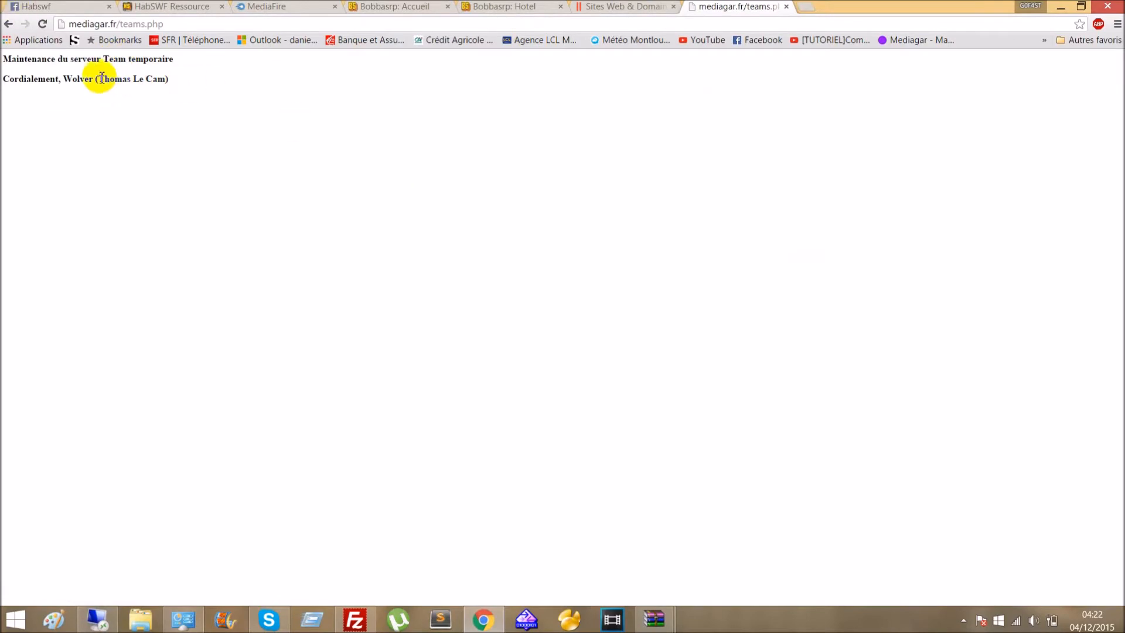
# Step: Leave the TEAMS page and reopen the Mediagar site from a blank tab
pyautogui.moveTo(100, 78); pyautogui.dragTo(214, 75)
pyautogui.click(7, 24)
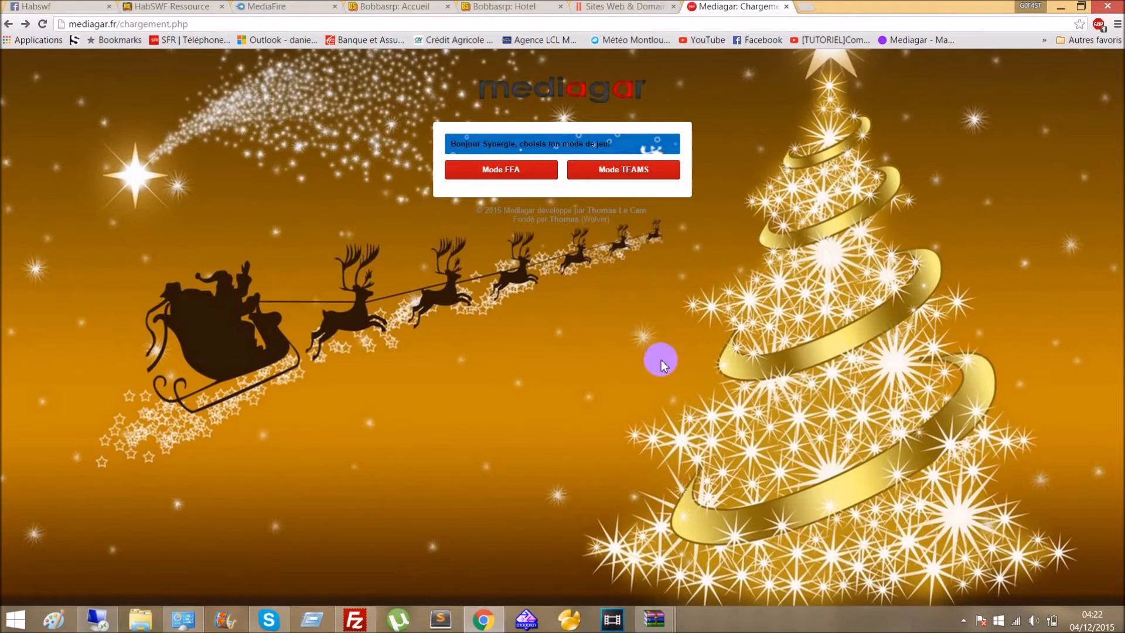
pyautogui.click(9, 25)
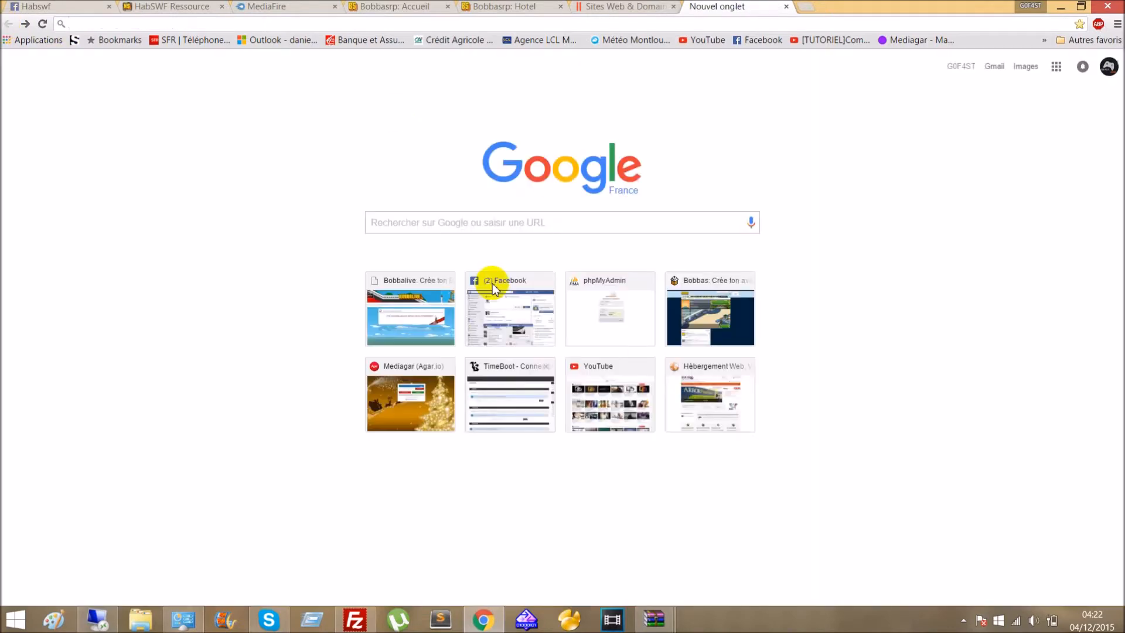
pyautogui.write('me')
pyautogui.press('Return')
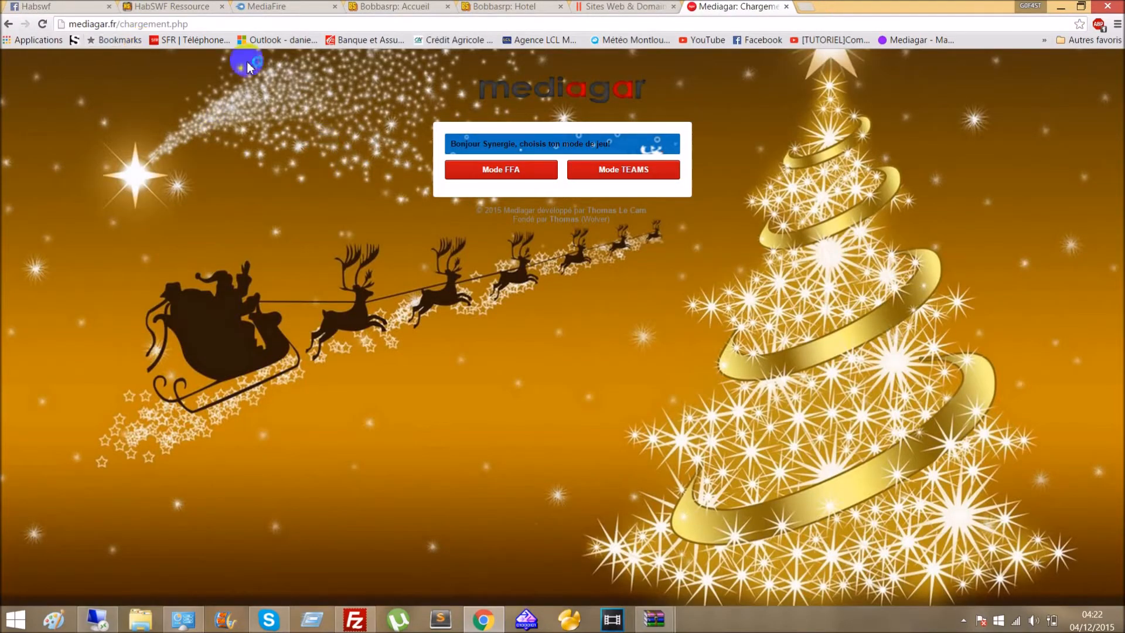
# Step: Close the Mediagar tab and open mediagar.fr in a private browsing window
pyautogui.tripleClick(583, 146)
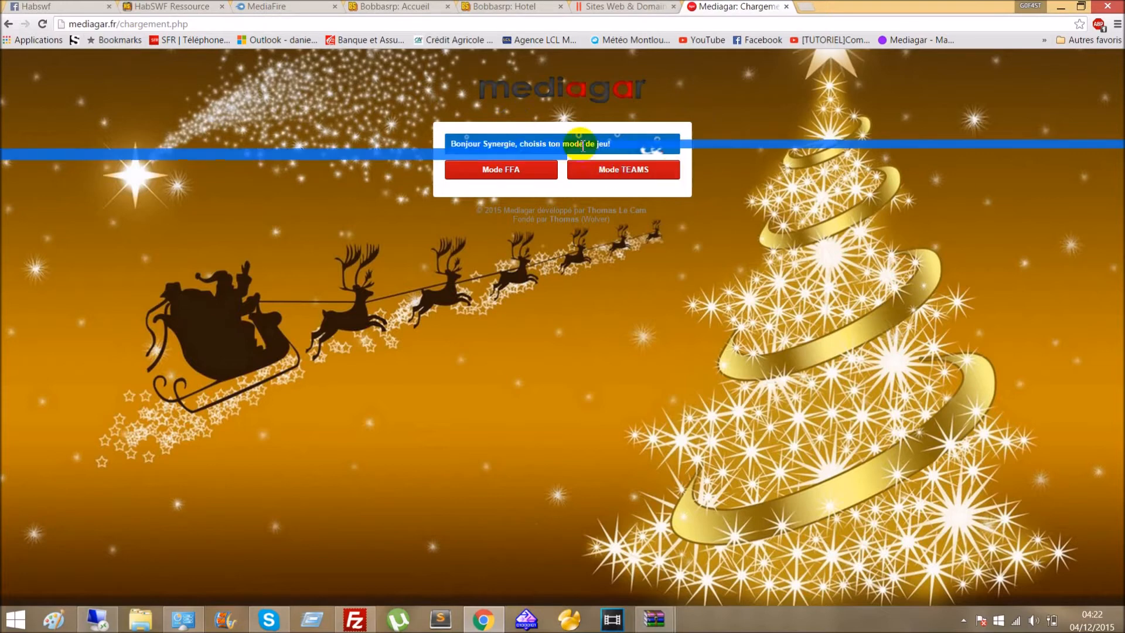
pyautogui.click(285, 116)
pyautogui.click(785, 6)
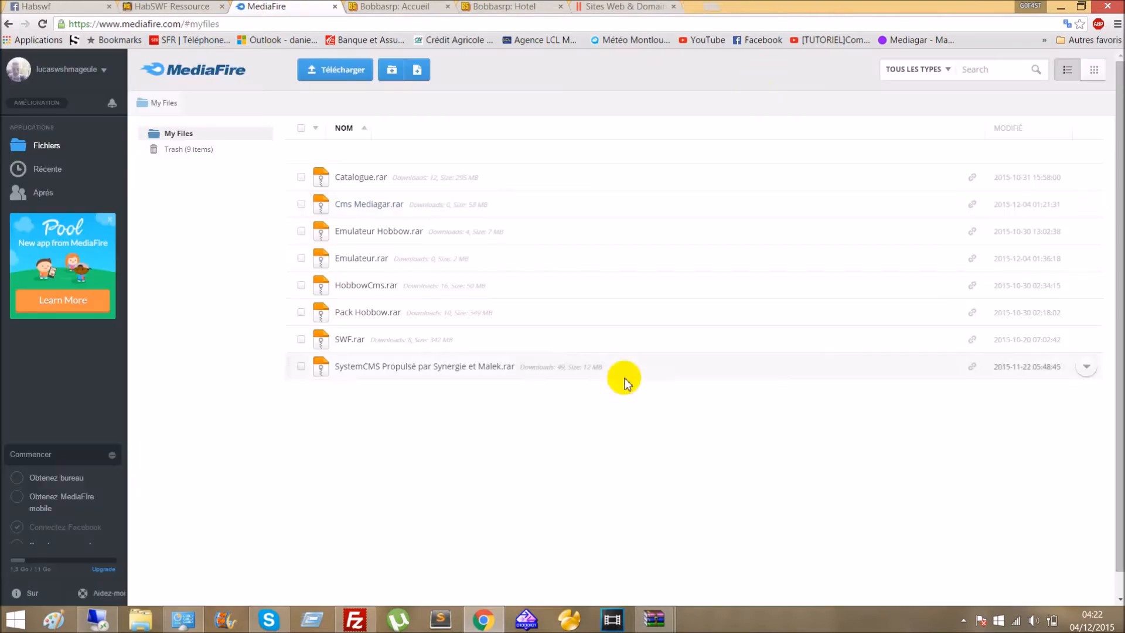
pyautogui.rightClick(482, 619)
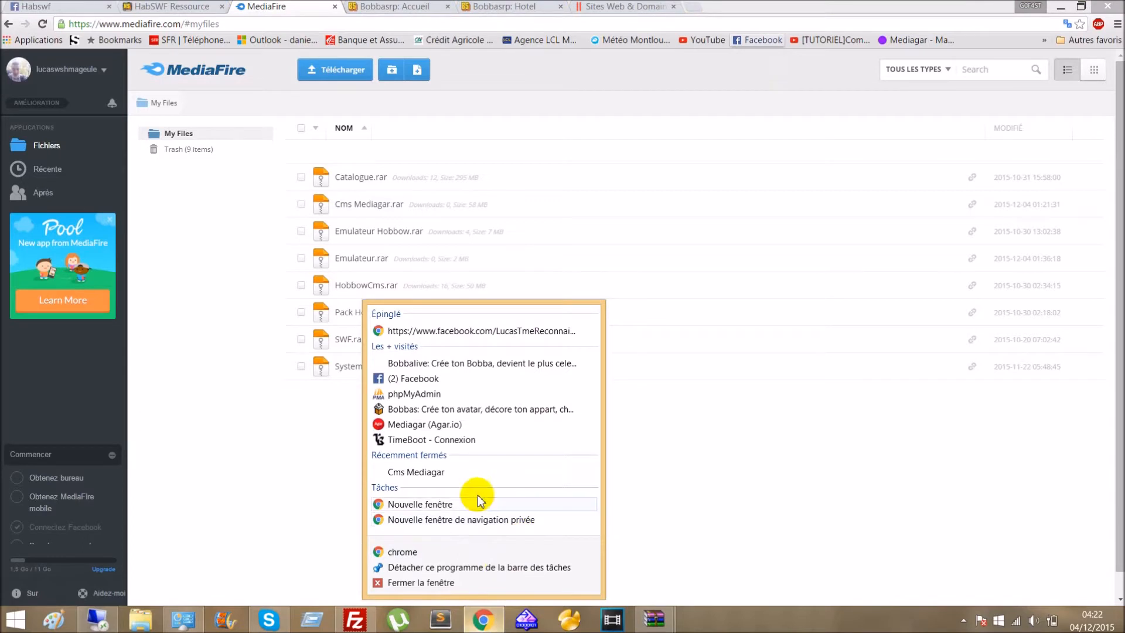
pyautogui.click(479, 521)
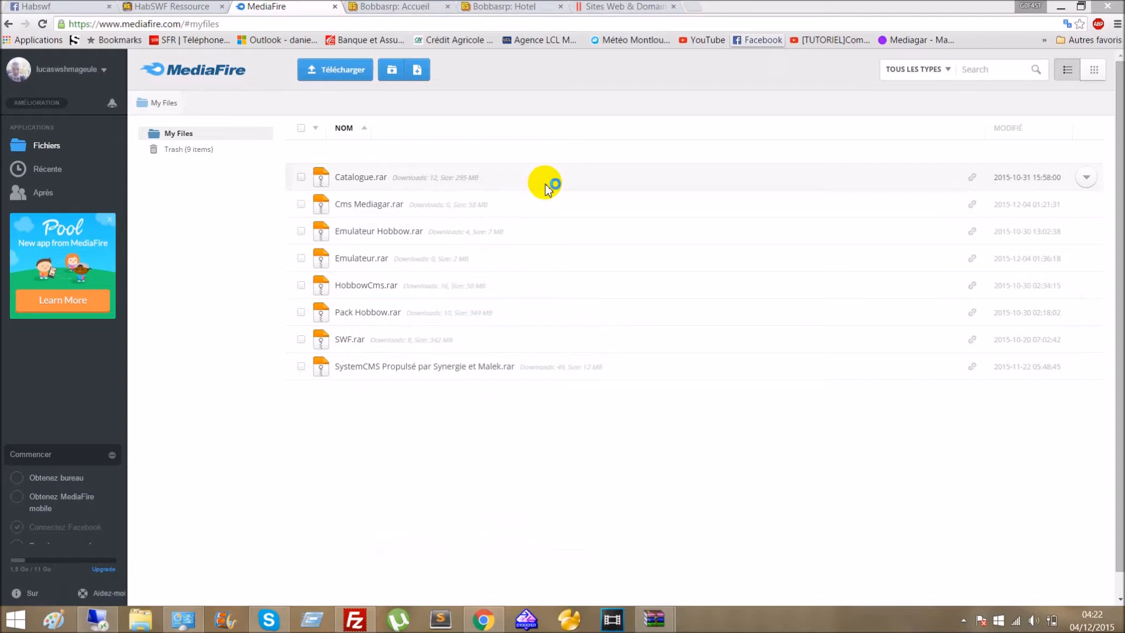
pyautogui.write('mediagar.fr')
pyautogui.press('Return')
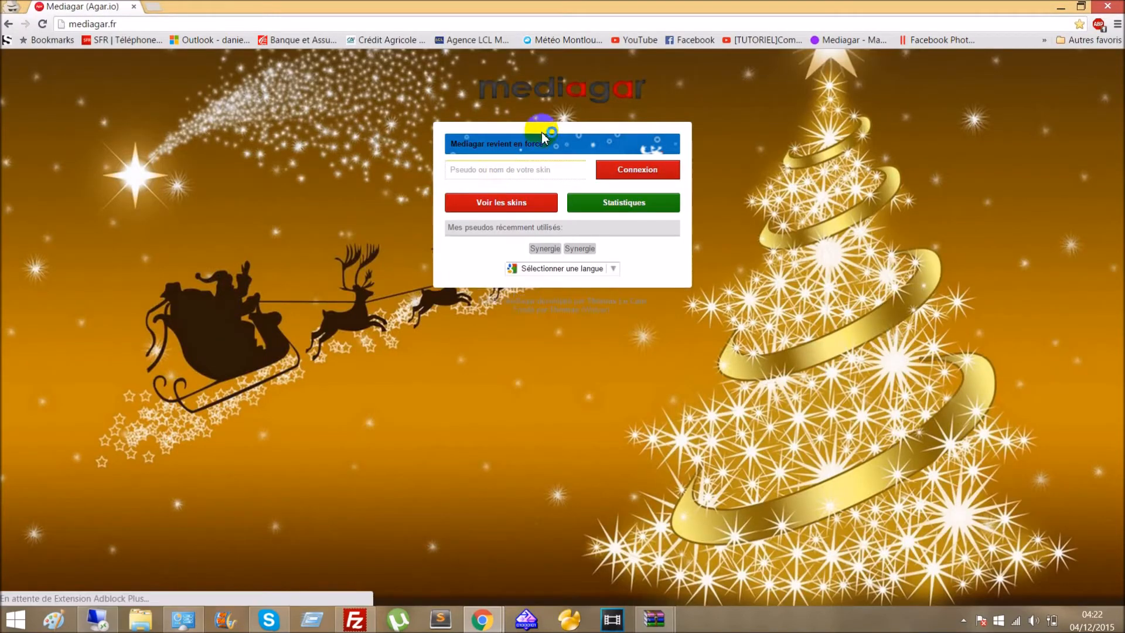
# Step: View Mediagar's skins page and statistics page, returning to the home page after each
pyautogui.click(514, 202)
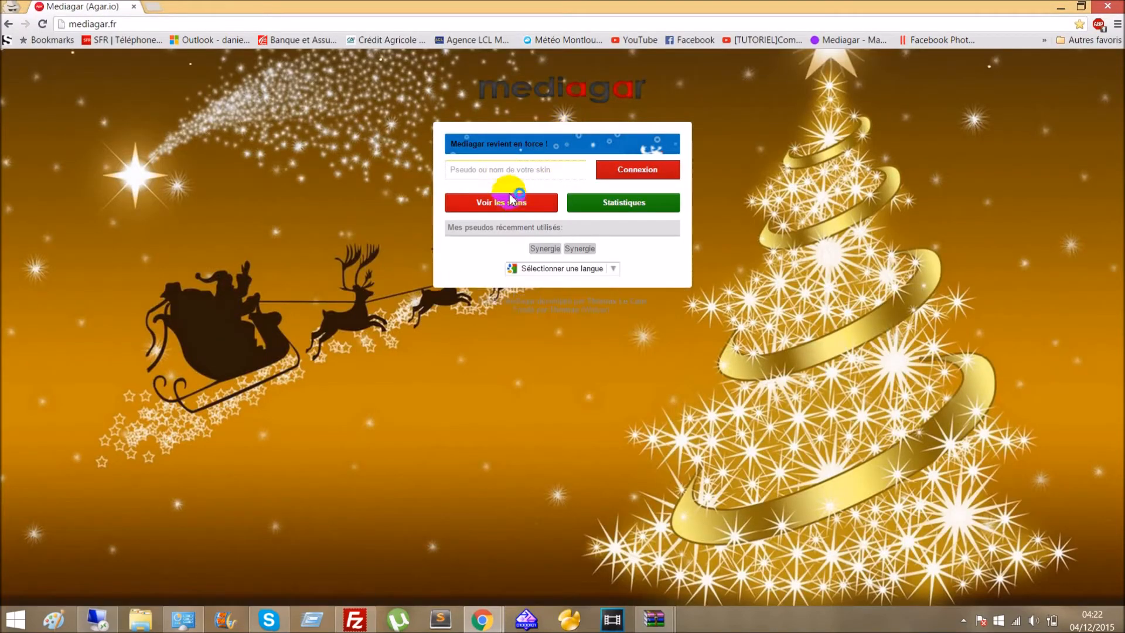
pyautogui.click(516, 198)
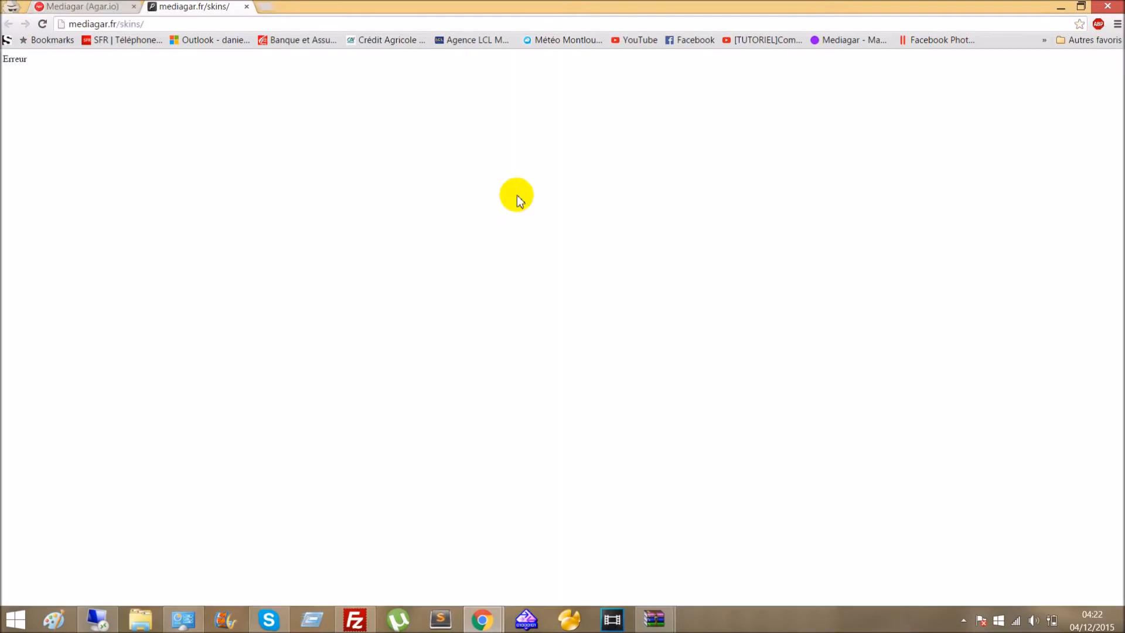
pyautogui.click(247, 6)
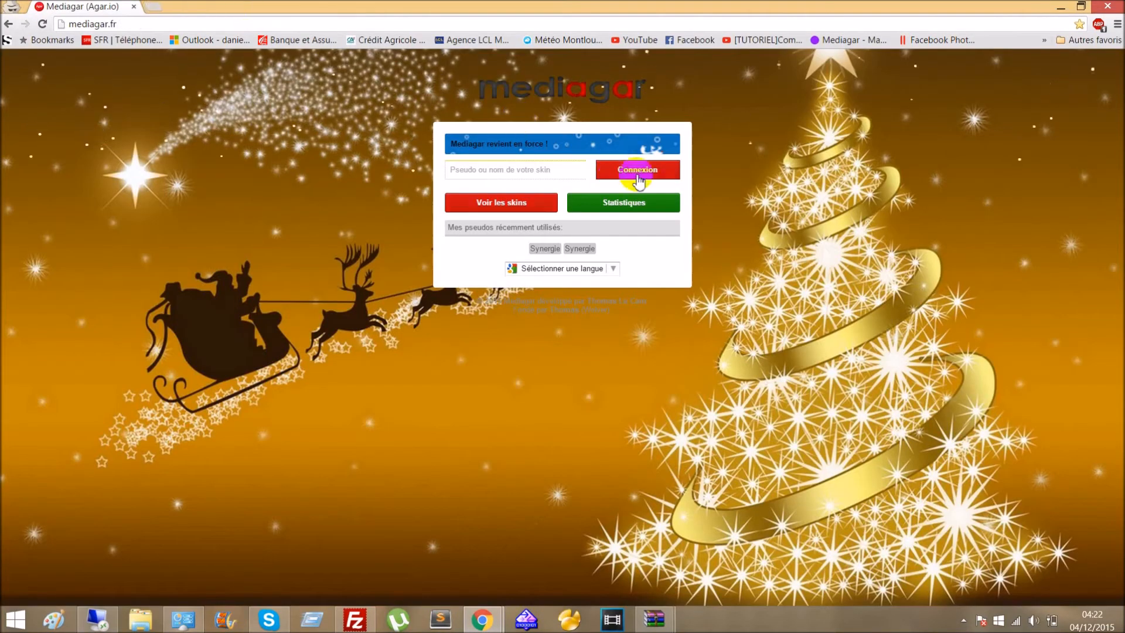
pyautogui.click(653, 207)
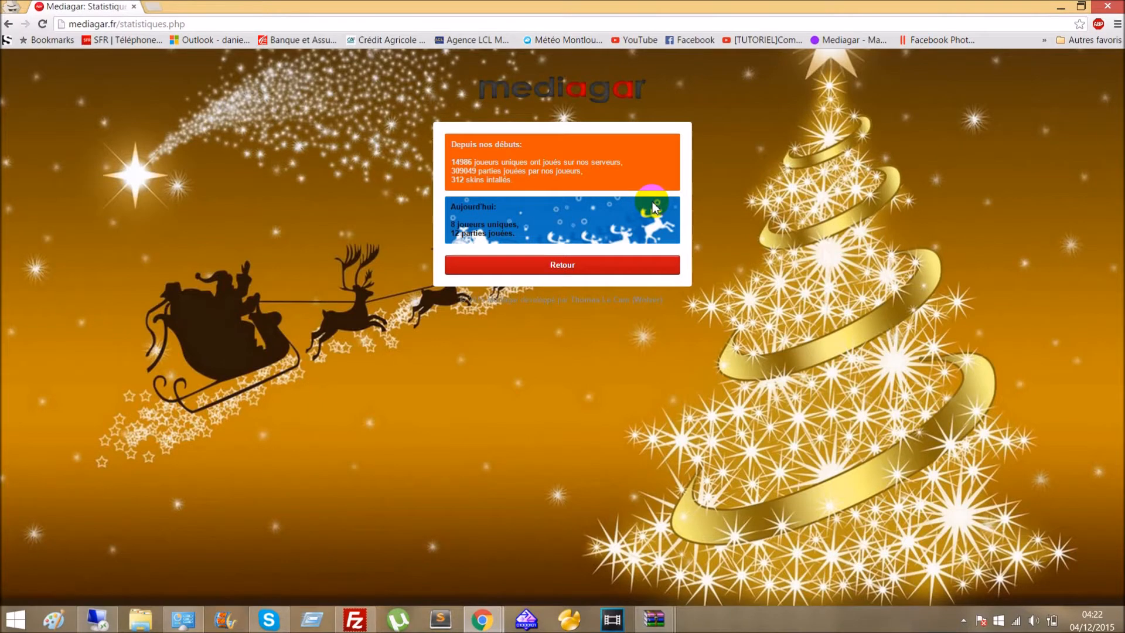
pyautogui.click(9, 25)
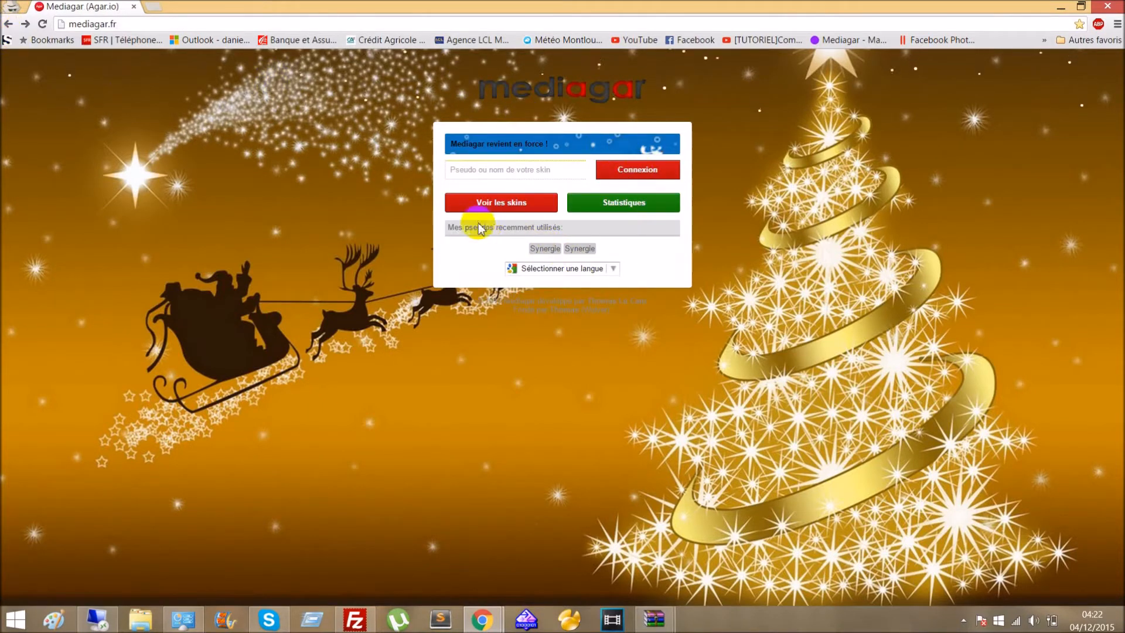
# Step: Check the site's available languages and view the skins page again before returning to the home page
pyautogui.click(573, 274)
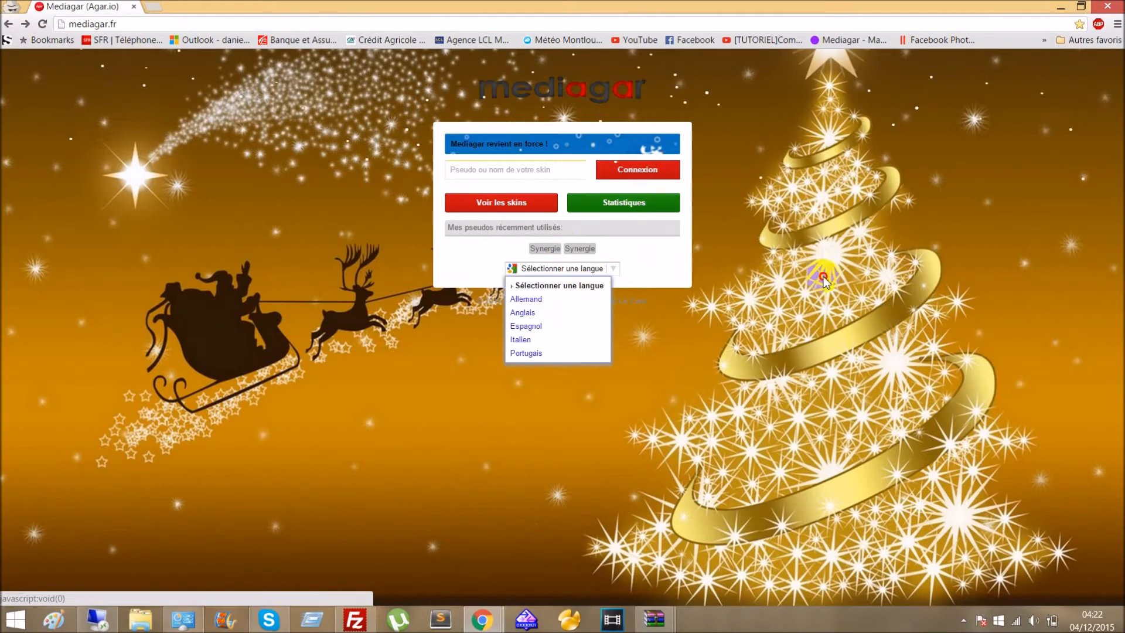
pyautogui.click(764, 299)
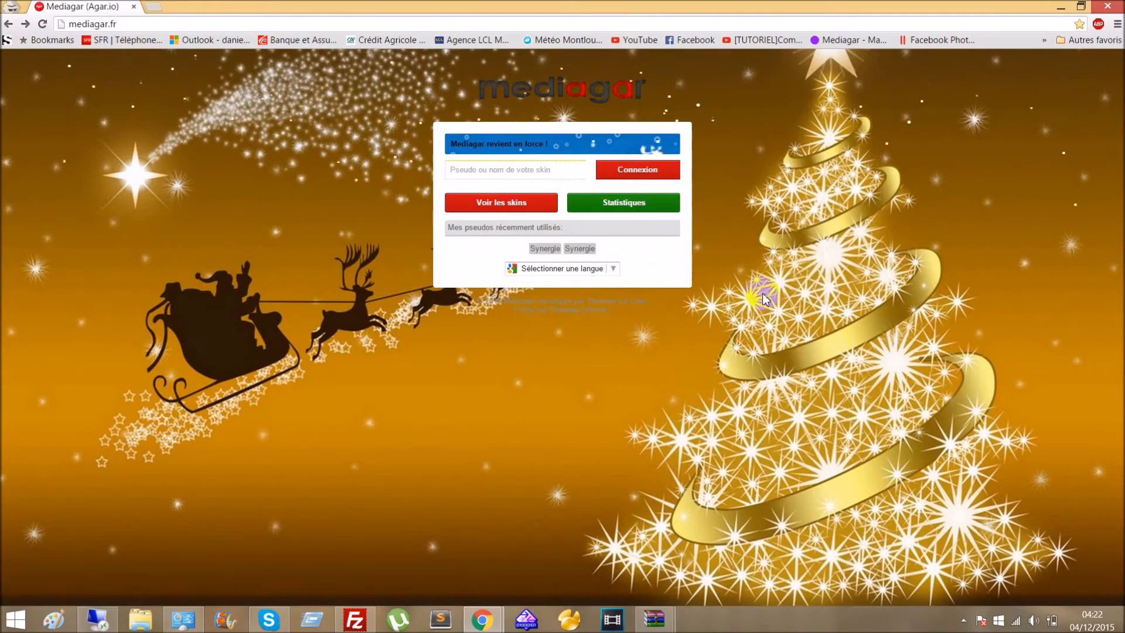
pyautogui.click(514, 205)
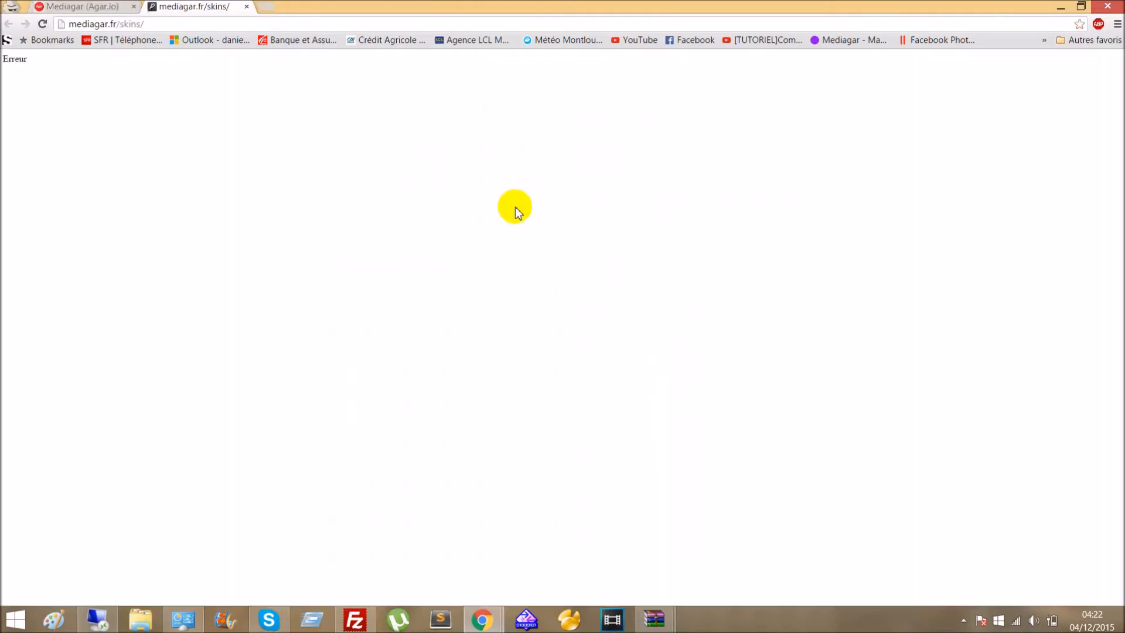
pyautogui.click(247, 7)
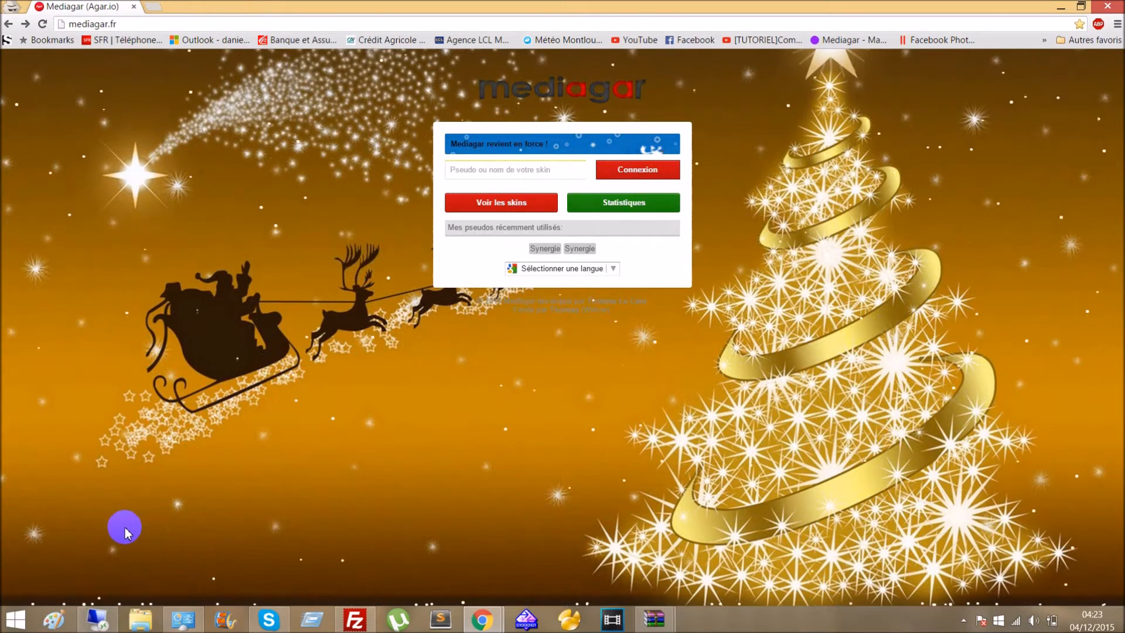
# Step: Return to the remote desktop, close the archive window and open the uploaded site's includes folder in FileZilla
pyautogui.click(98, 615)
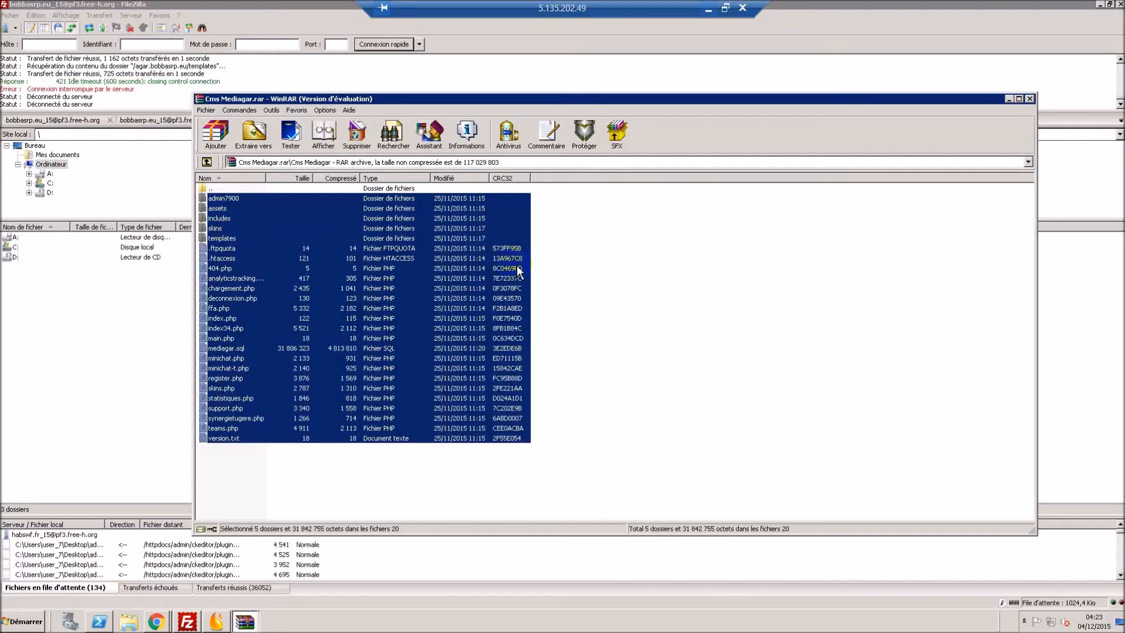
pyautogui.click(1029, 99)
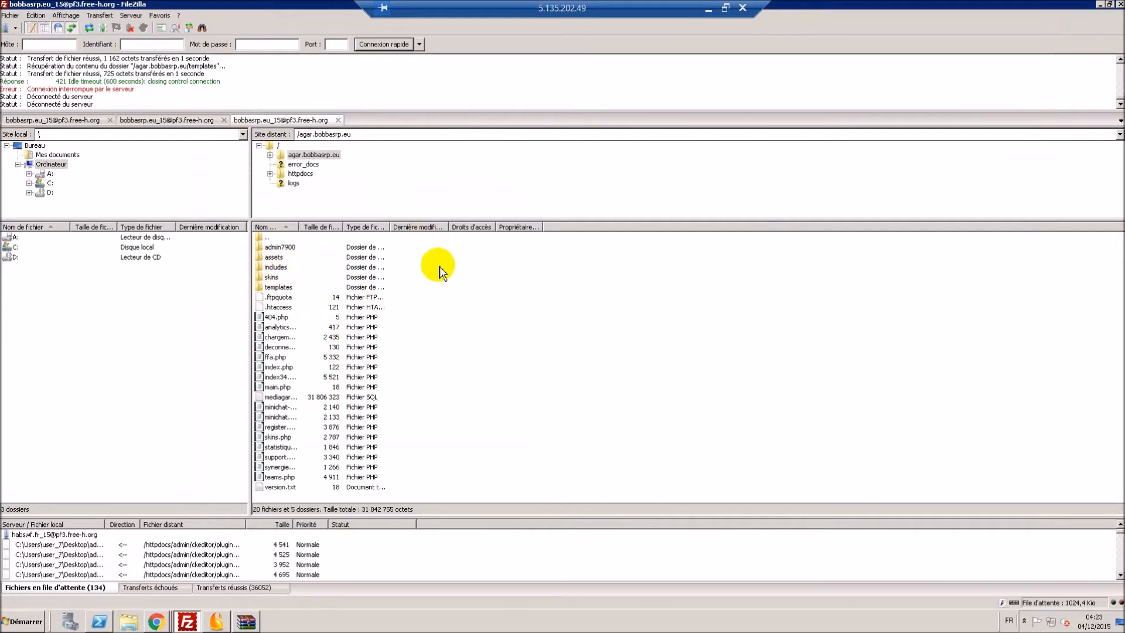
pyautogui.doubleClick(277, 267)
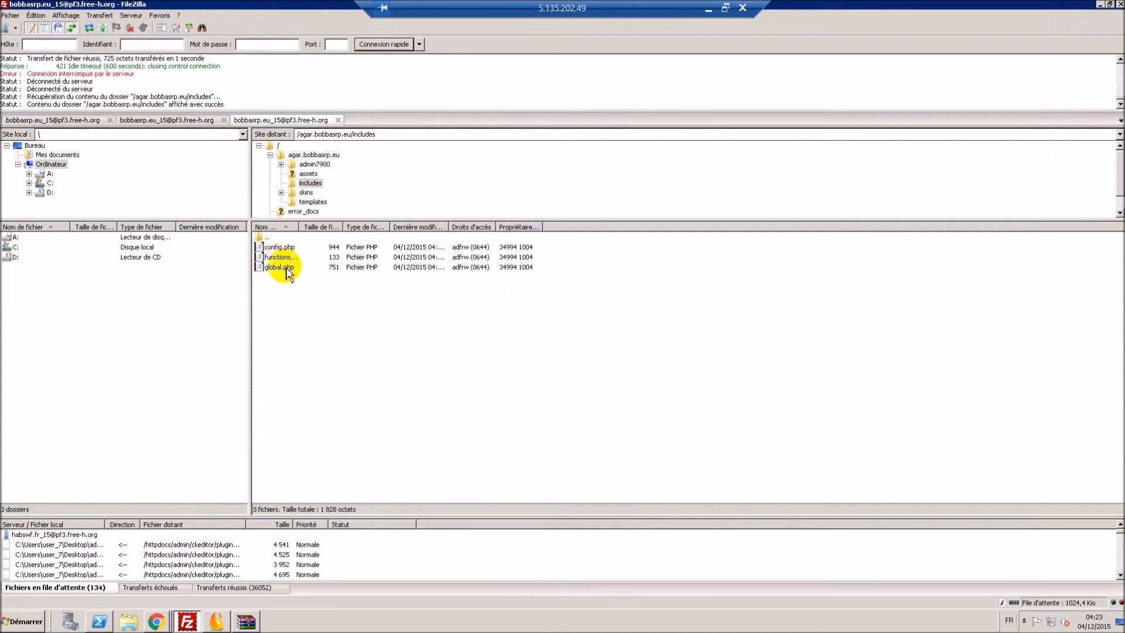
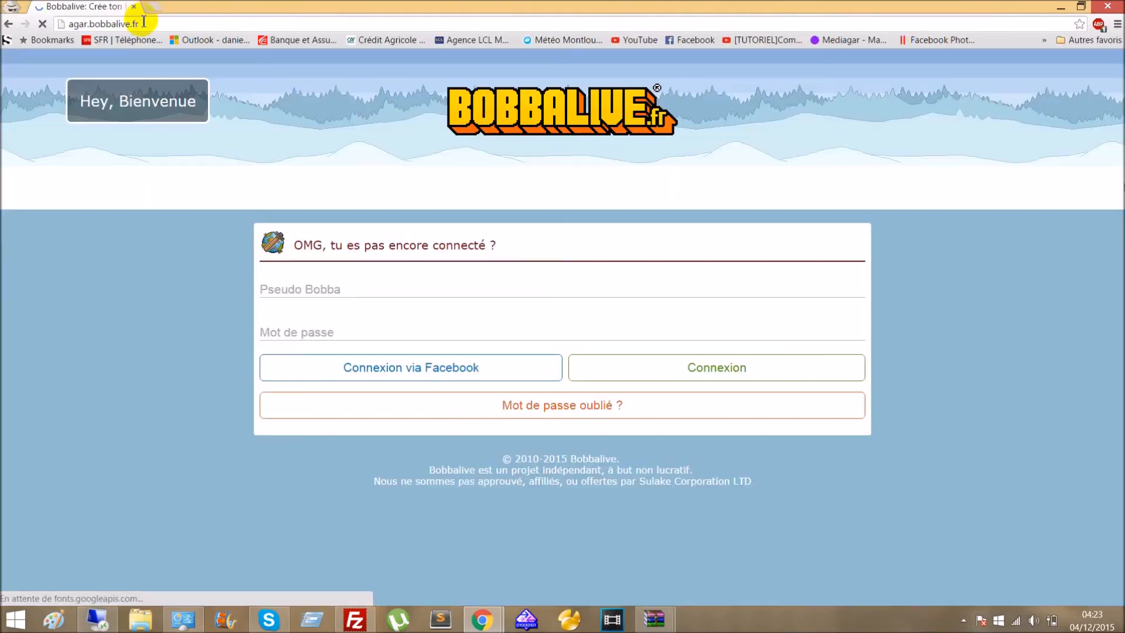
# Step: Load agar.bobbasrp.eu in the local private browsing window and copy its address
pyautogui.click(143, 23)
pyautogui.write('agar')
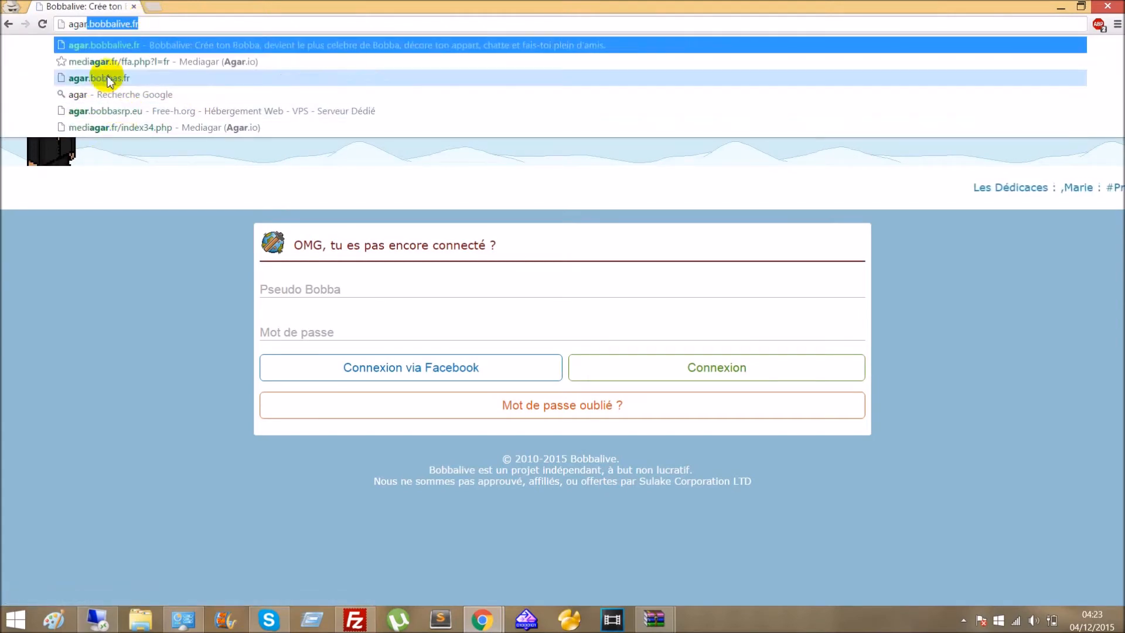
pyautogui.click(181, 110)
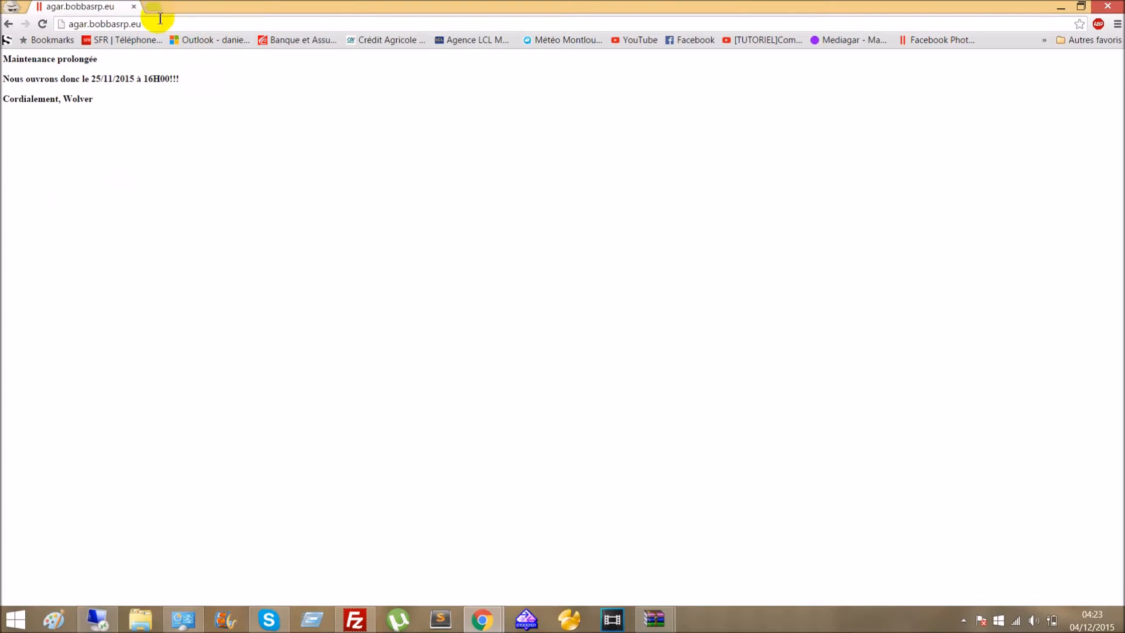
pyautogui.moveTo(150, 23); pyautogui.dragTo(80, 24)
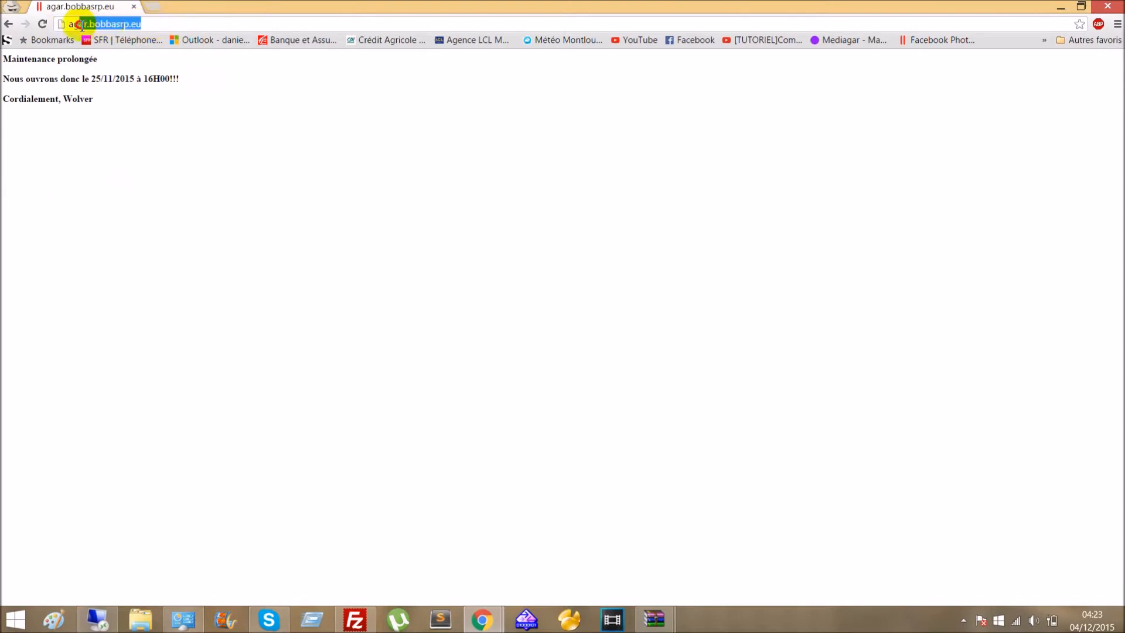
pyautogui.rightClick(76, 27)
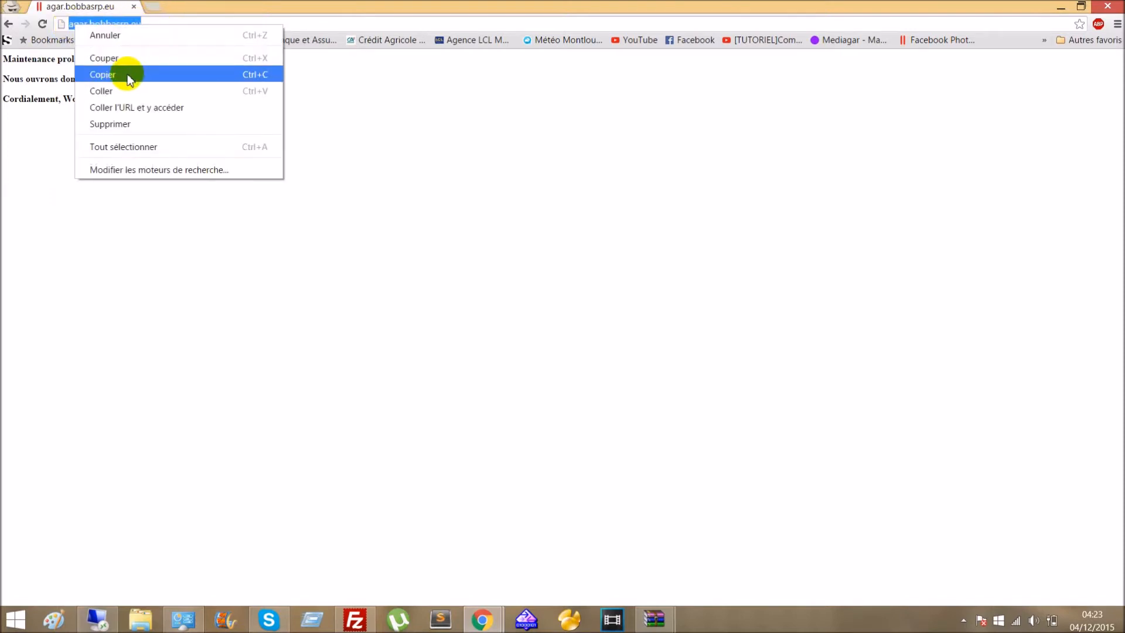
pyautogui.click(118, 74)
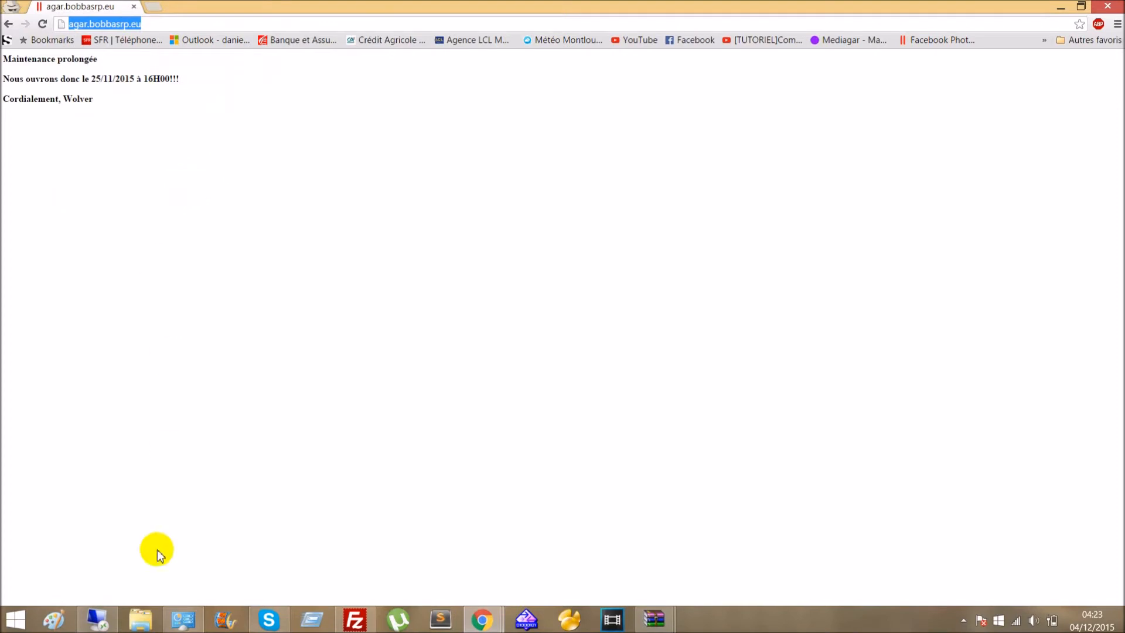
pyautogui.click(98, 617)
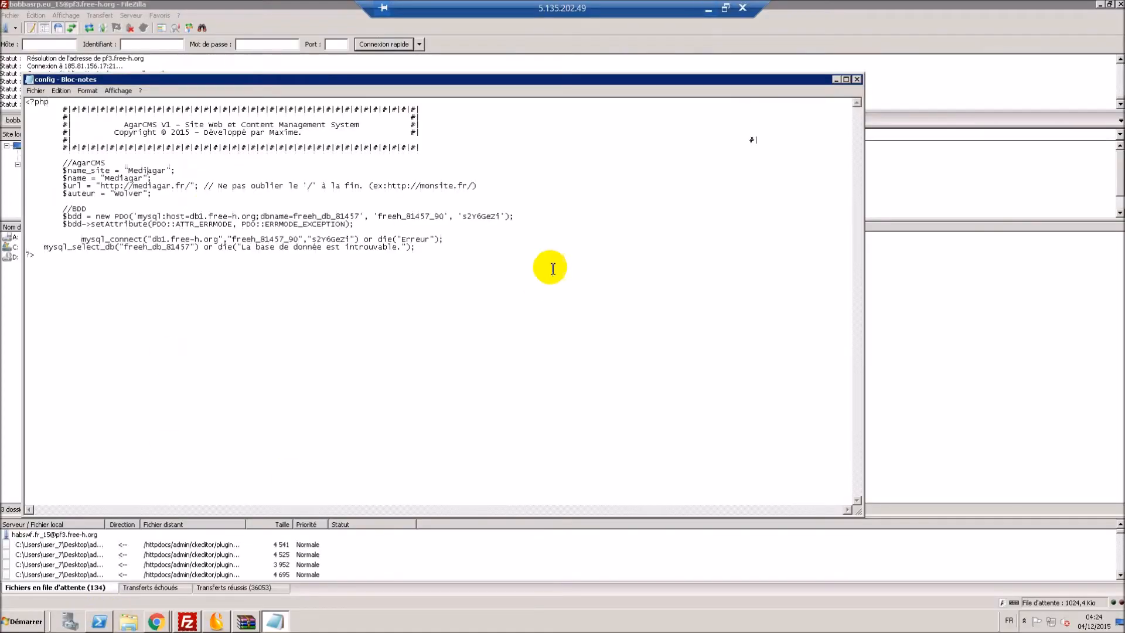
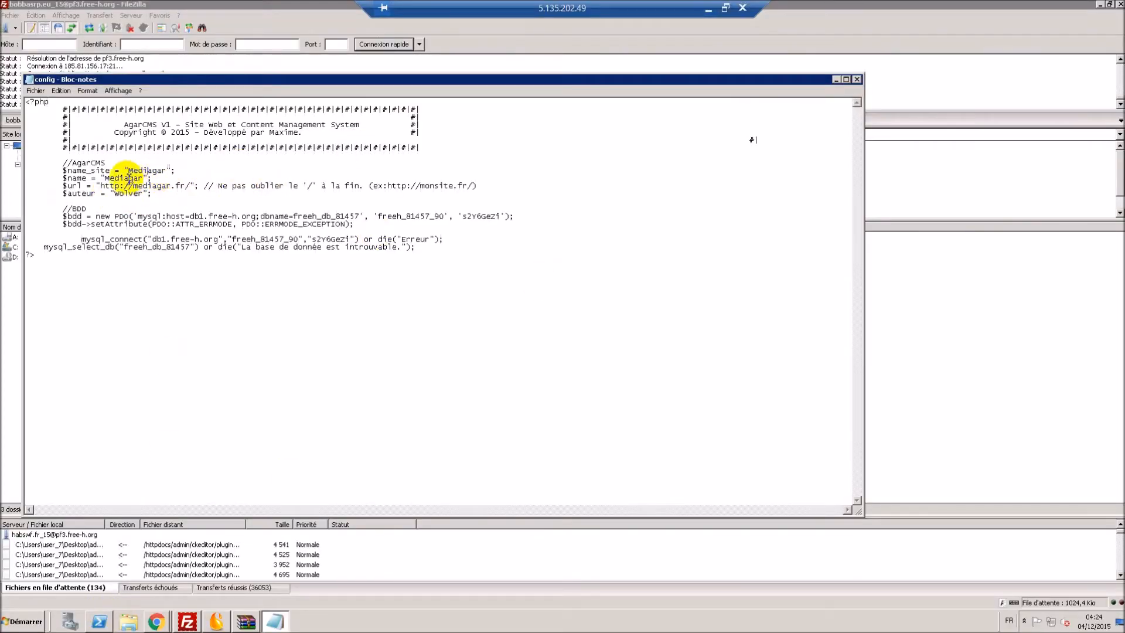
pyautogui.moveTo(166, 172); pyautogui.dragTo(114, 185)
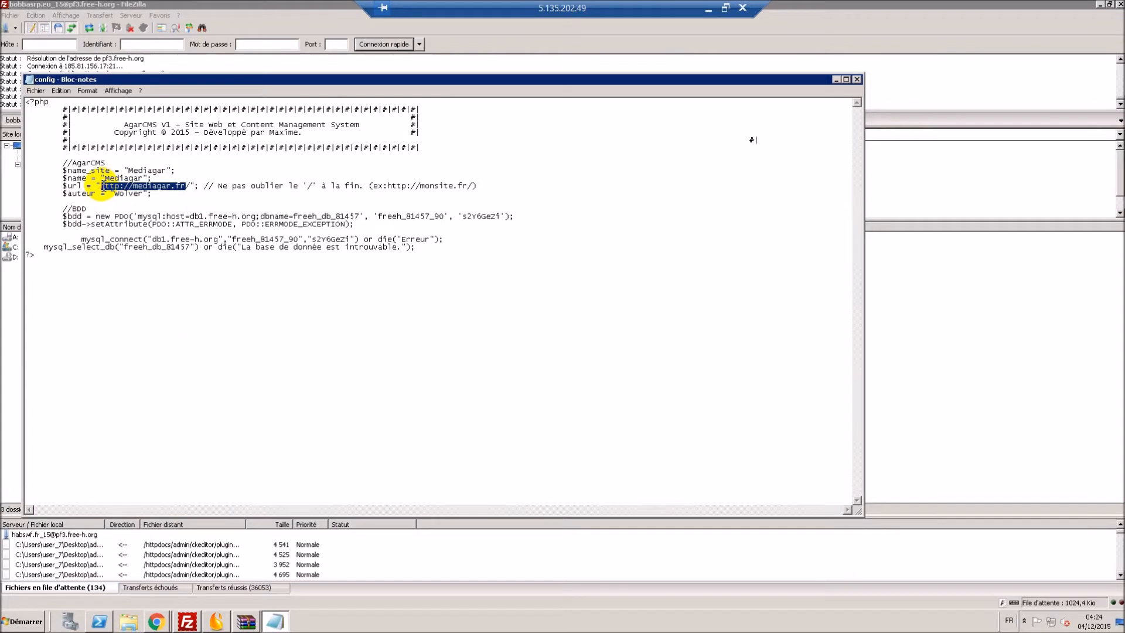
pyautogui.rightClick(101, 186)
pyautogui.click(148, 229)
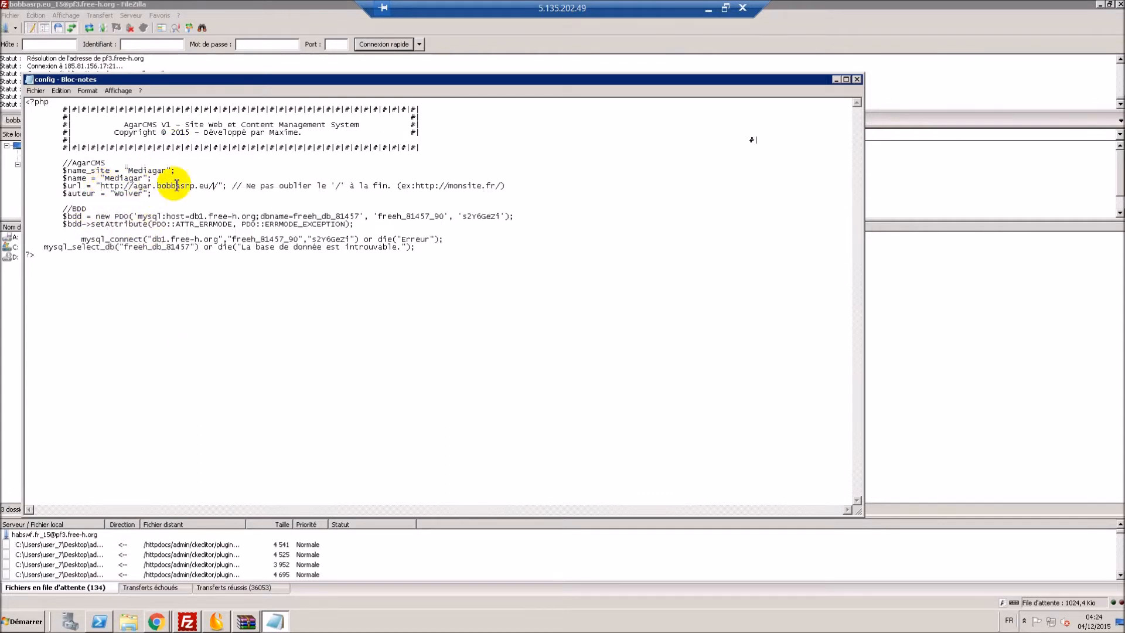
pyautogui.moveTo(145, 180); pyautogui.dragTo(106, 179)
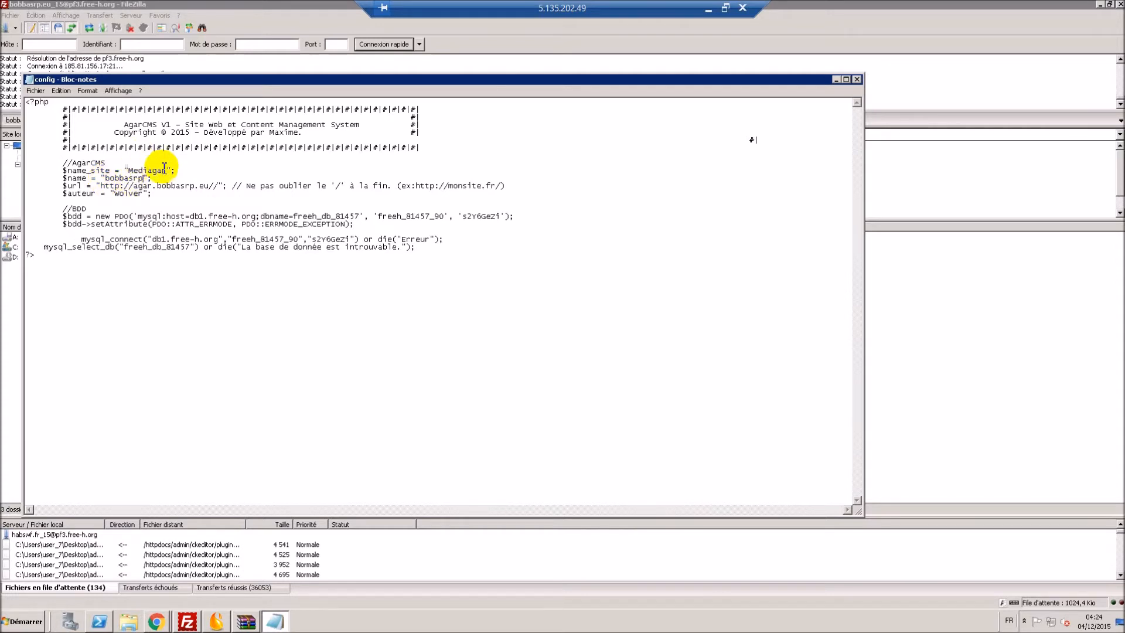
pyautogui.moveTo(166, 170); pyautogui.dragTo(134, 171)
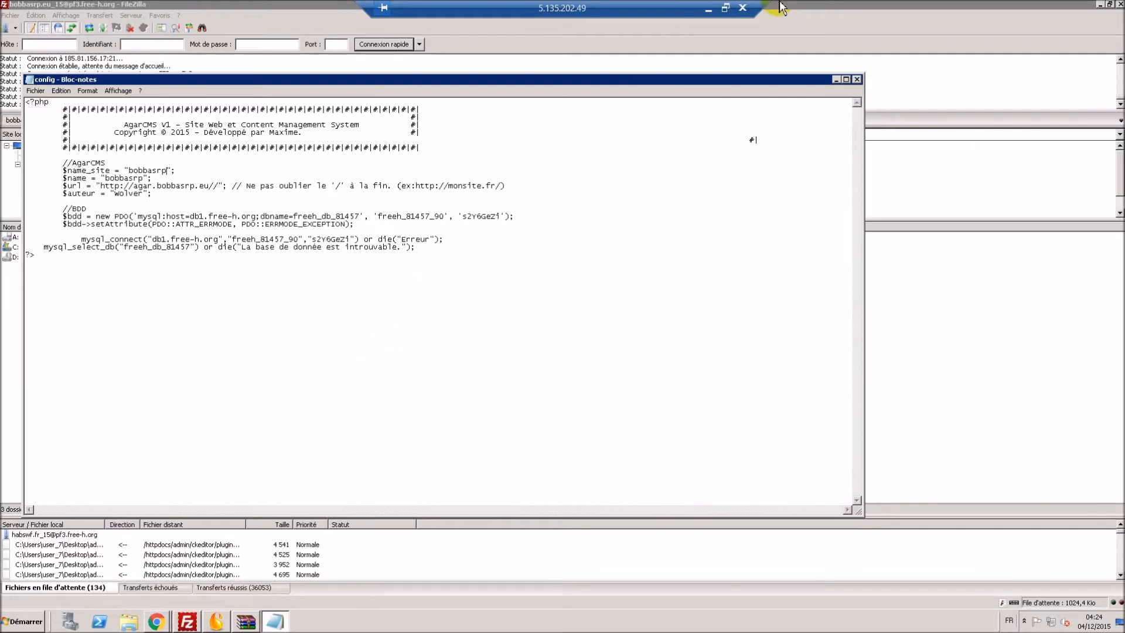
# Step: Open the emulator's config.conf from HobbowEmu V1\bin\Debug in the Emulateur Hobbow archive on the remote desktop
pyautogui.click(708, 8)
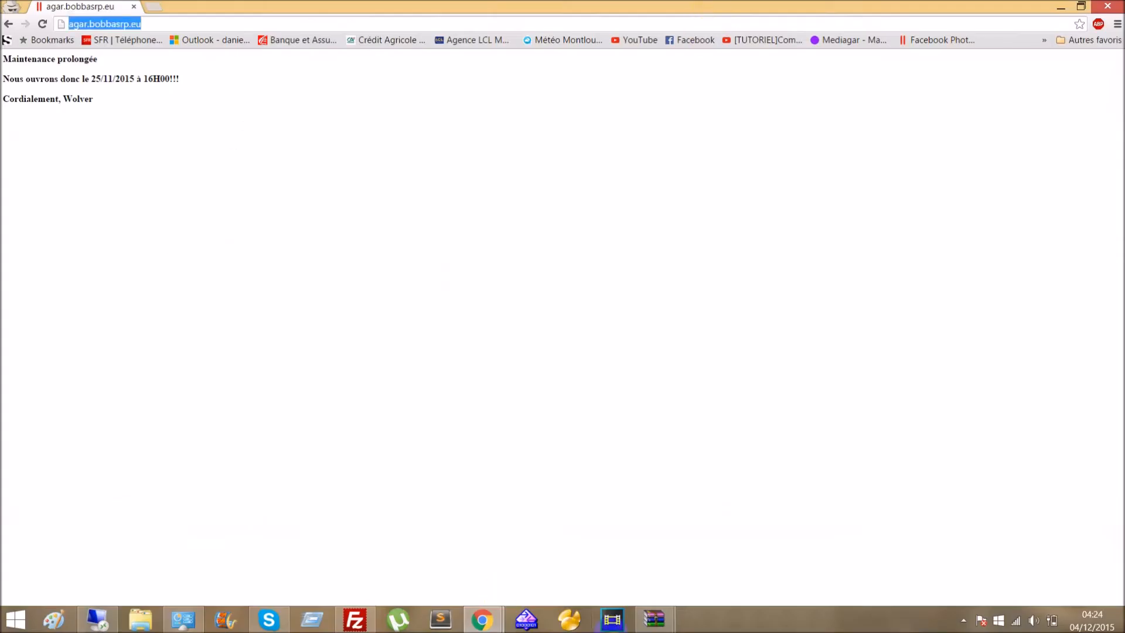
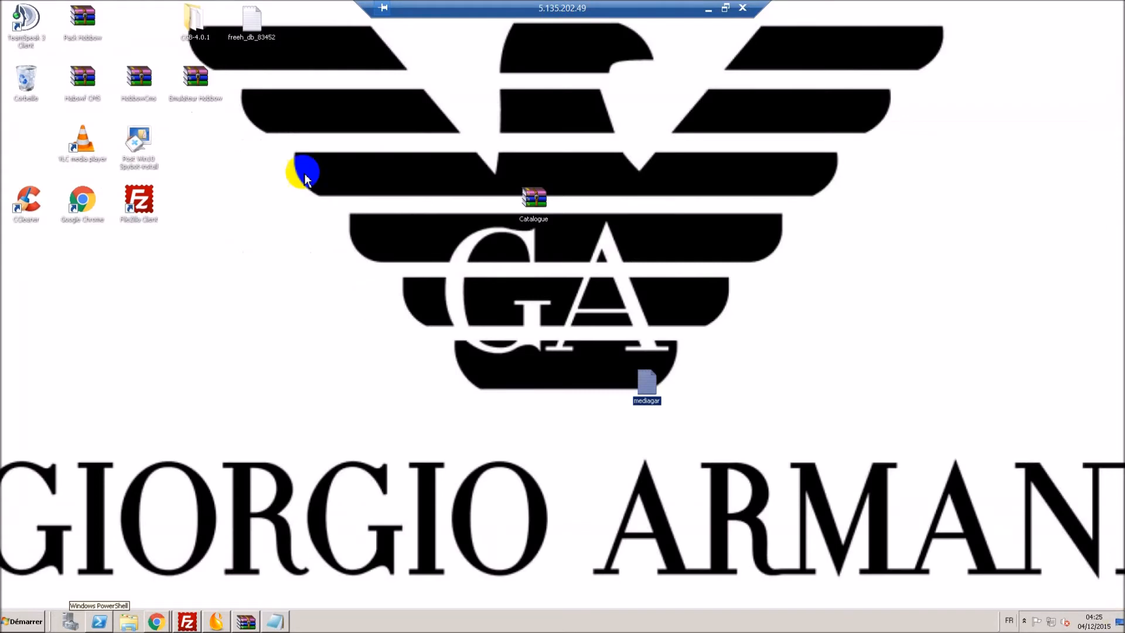
pyautogui.click(302, 229)
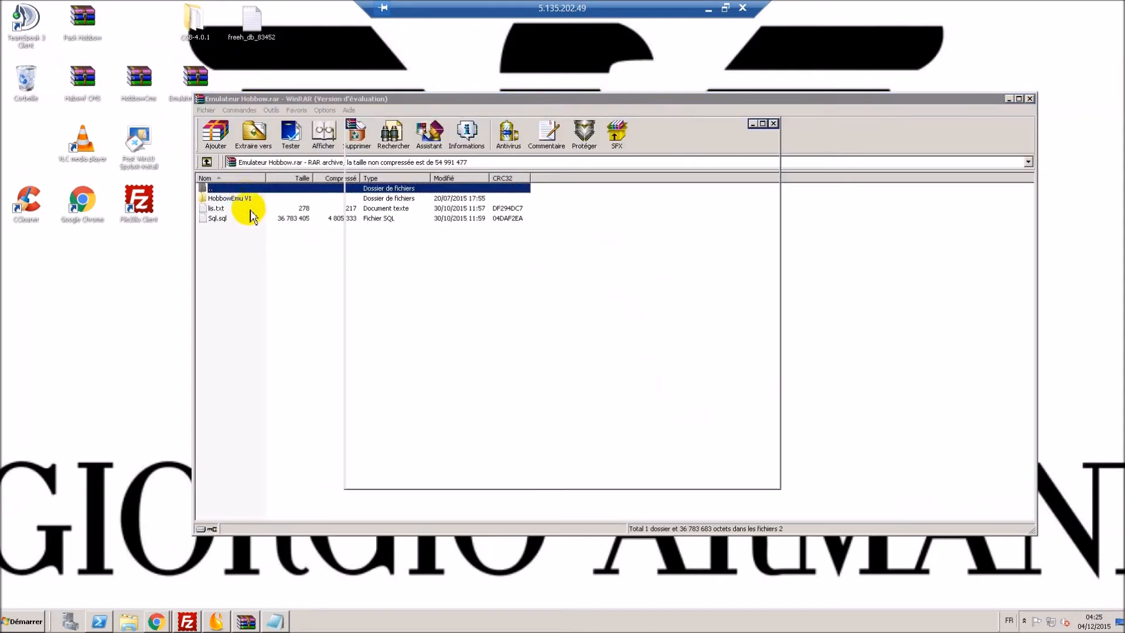
pyautogui.click(773, 124)
pyautogui.doubleClick(243, 198)
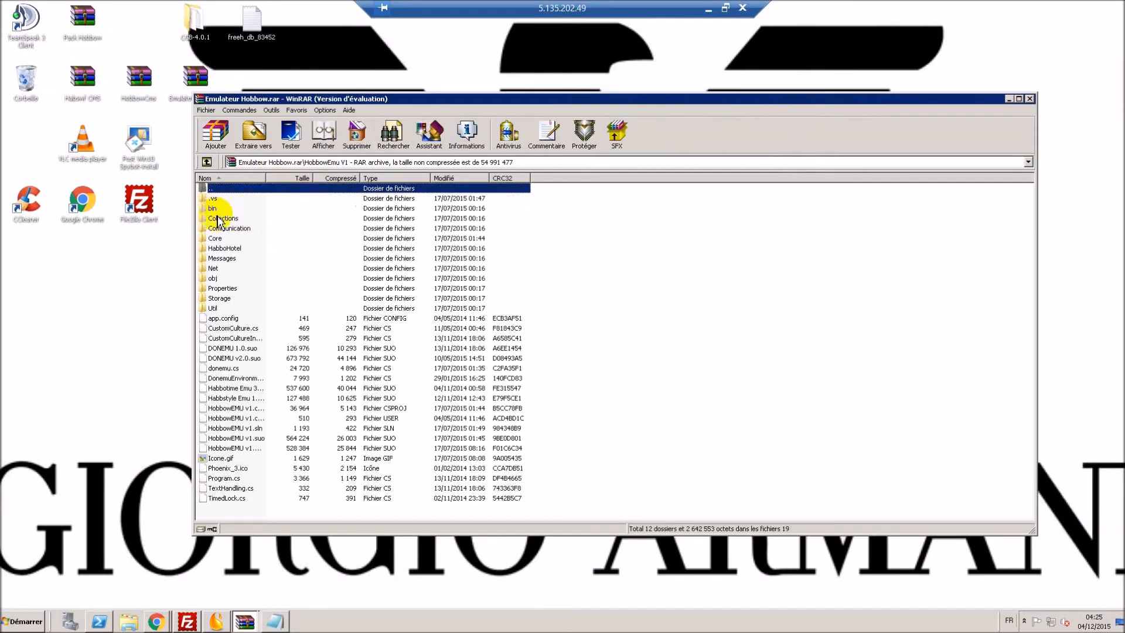
pyautogui.doubleClick(206, 208)
pyautogui.doubleClick(215, 199)
pyautogui.doubleClick(221, 207)
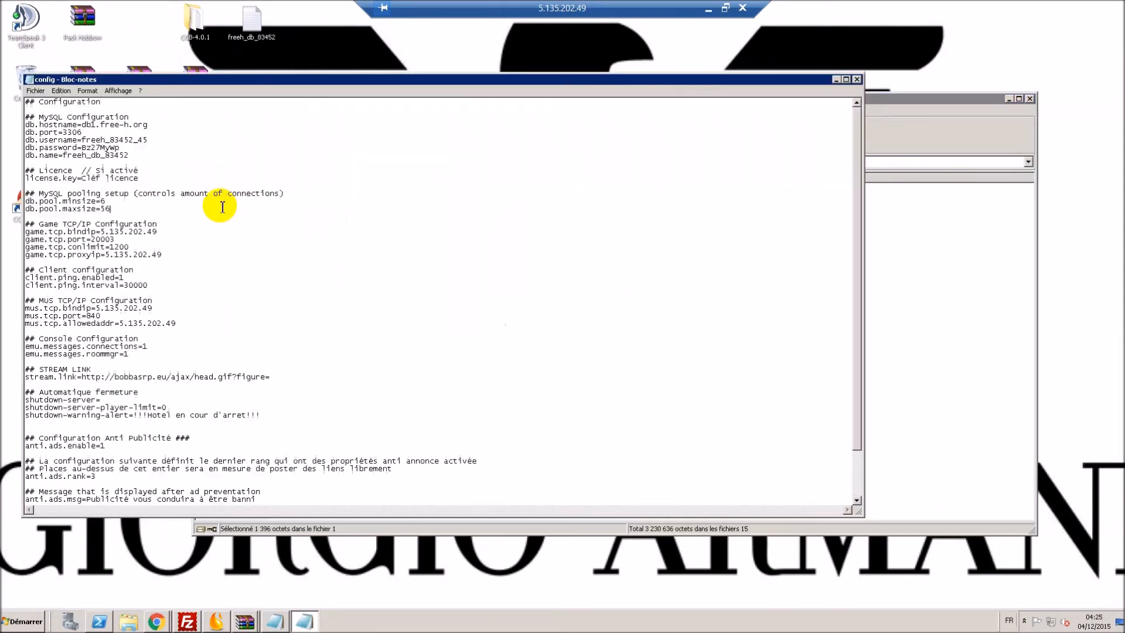
# Step: Copy the db.username value from the emulator's config and paste it over the database username in the site config's PDO line
pyautogui.moveTo(149, 140); pyautogui.dragTo(86, 140)
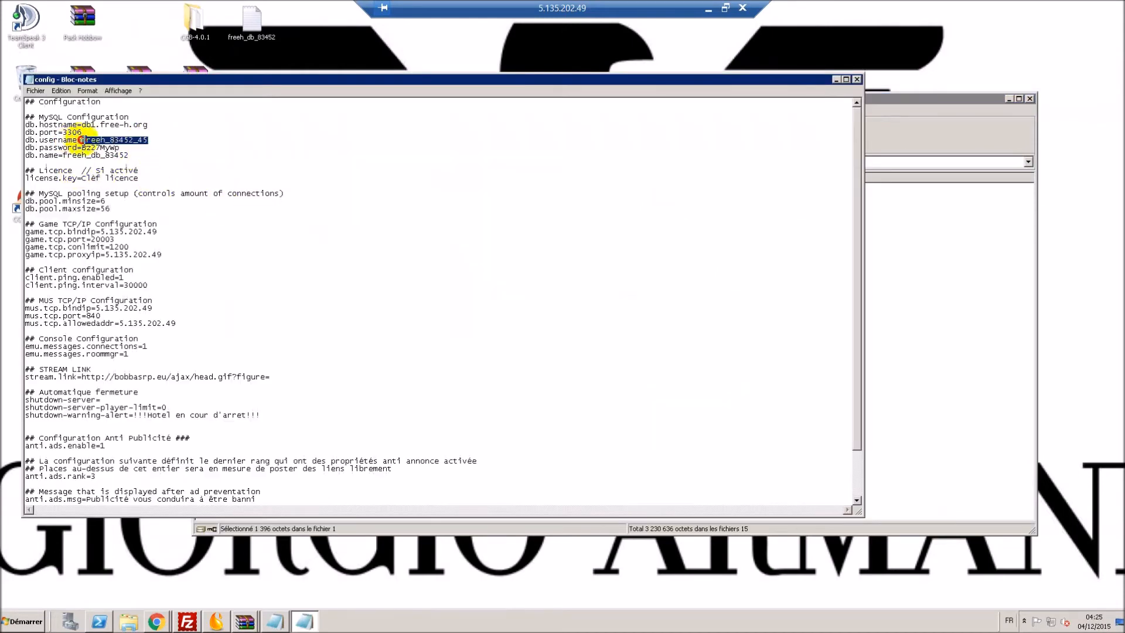
pyautogui.rightClick(85, 140)
pyautogui.click(112, 177)
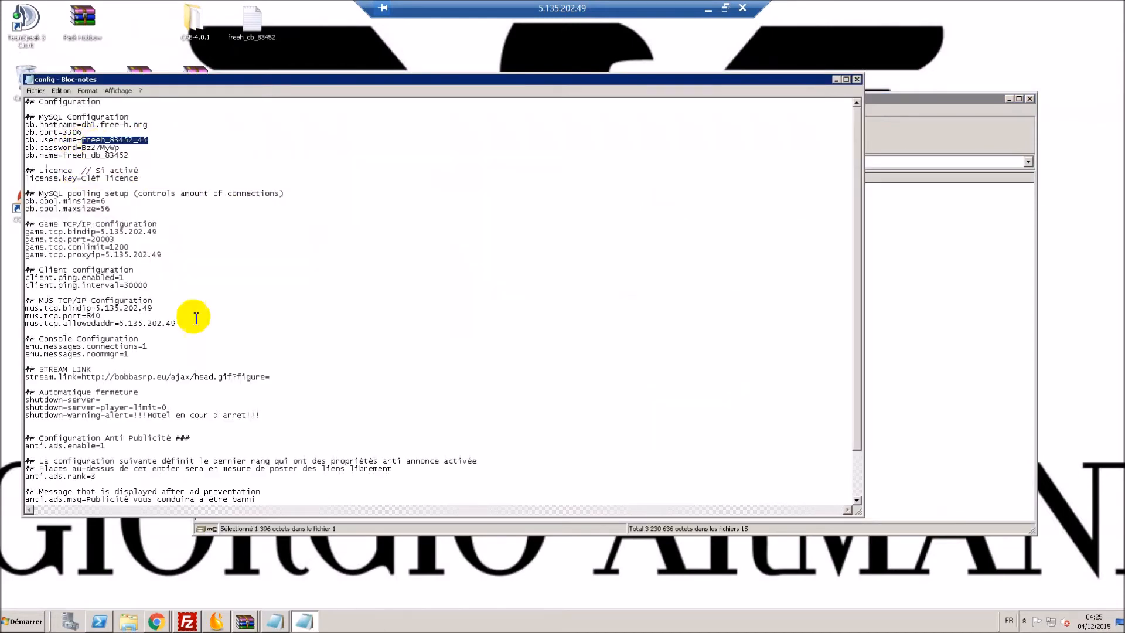
pyautogui.click(306, 621)
pyautogui.click(274, 621)
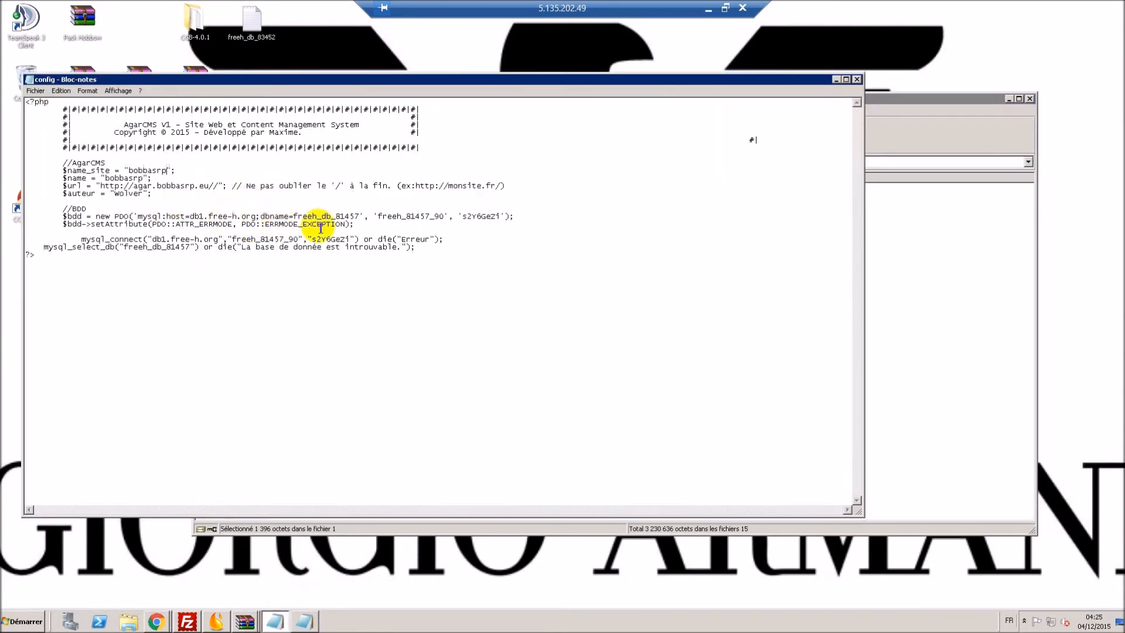
pyautogui.moveTo(359, 217); pyautogui.dragTo(305, 217)
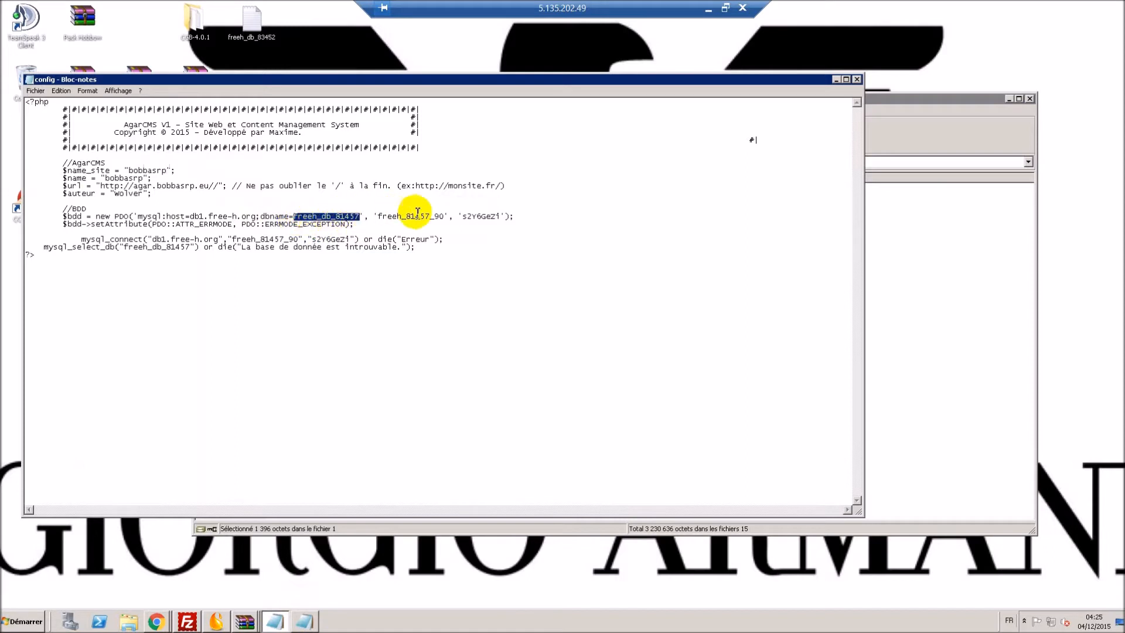
pyautogui.moveTo(444, 217); pyautogui.dragTo(381, 218)
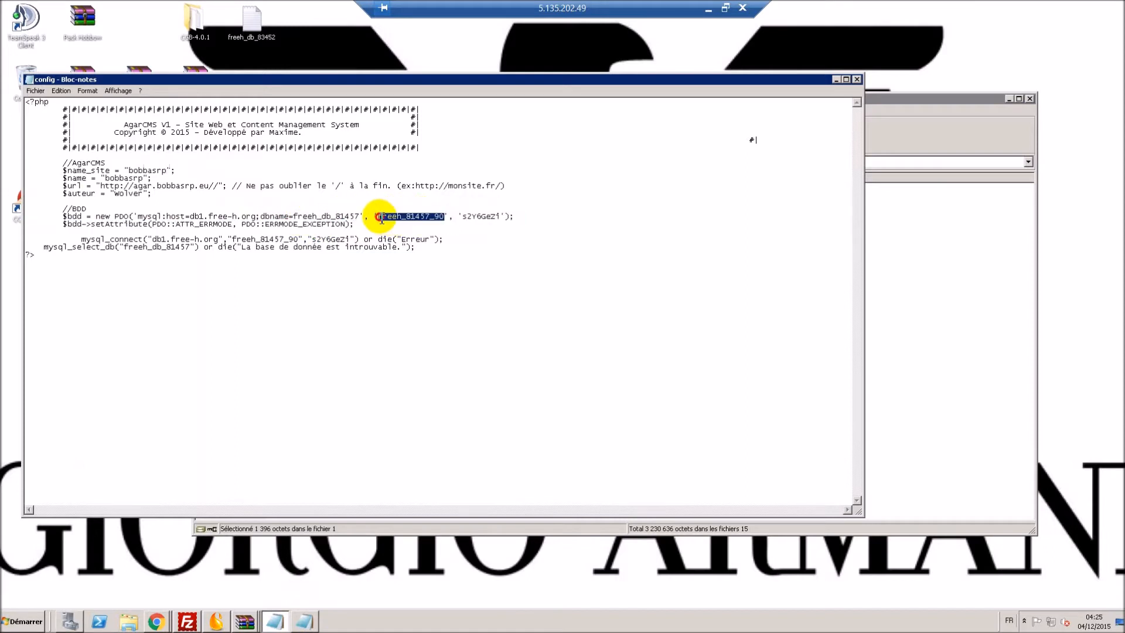
pyautogui.rightClick(385, 218)
pyautogui.click(445, 251)
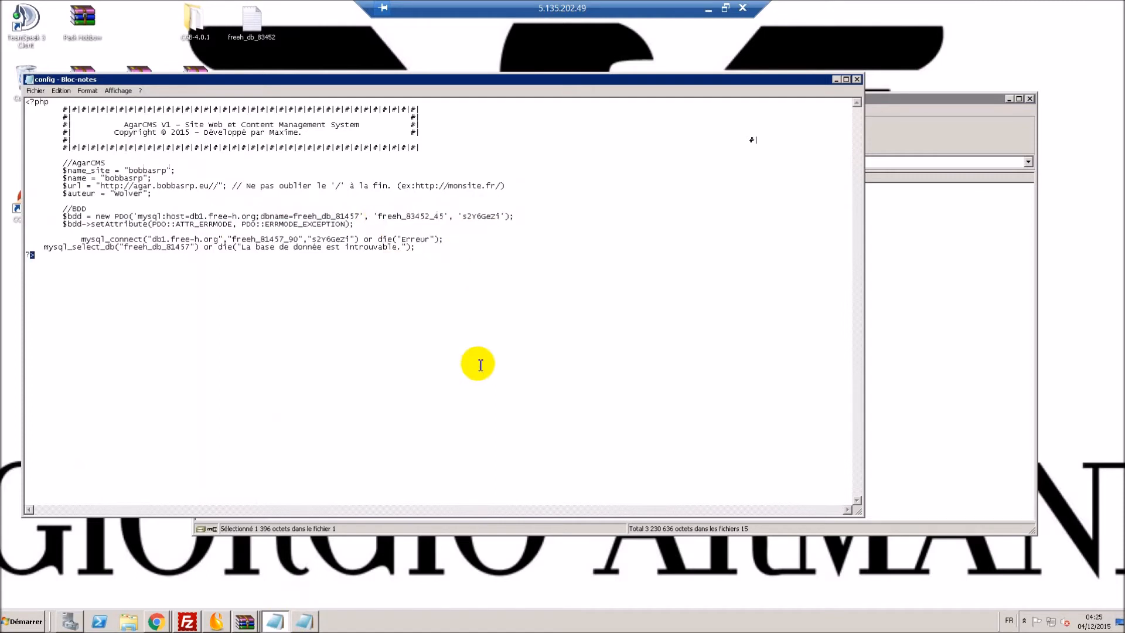
# Step: Copy the database password from the emulator's config and use it as the password in the site config's PDO line
pyautogui.click(305, 622)
pyautogui.click(111, 150)
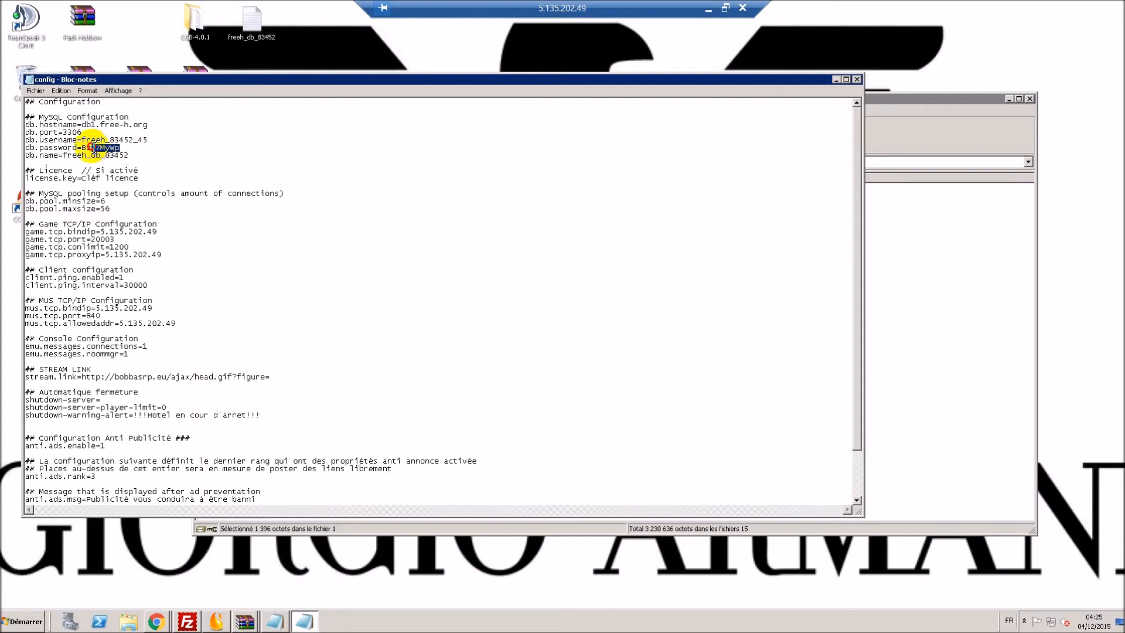
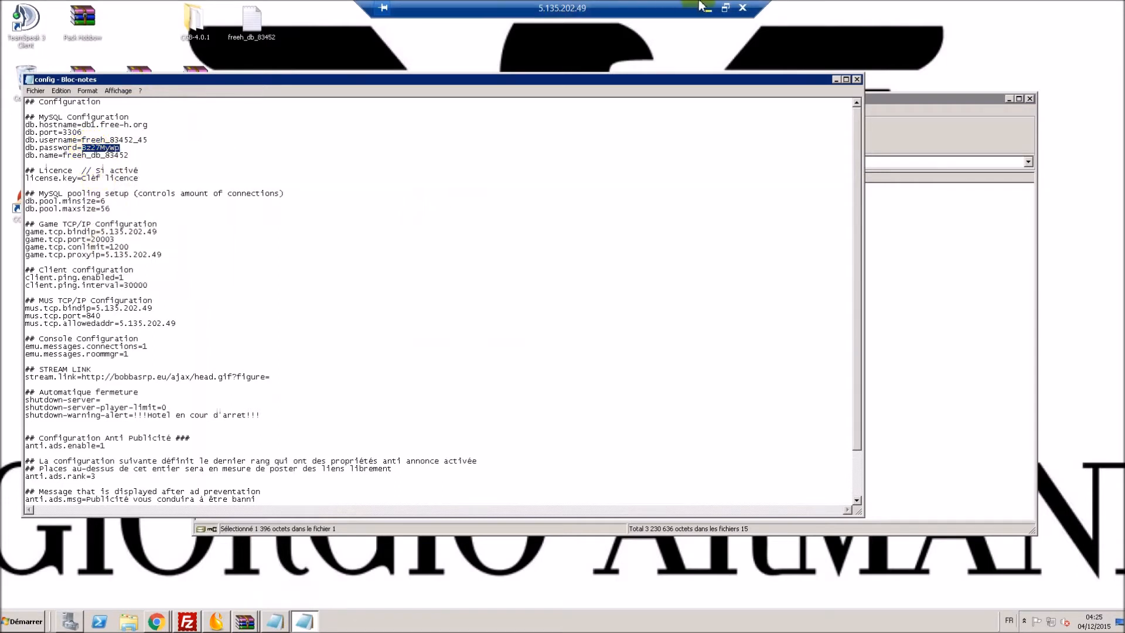
pyautogui.click(707, 11)
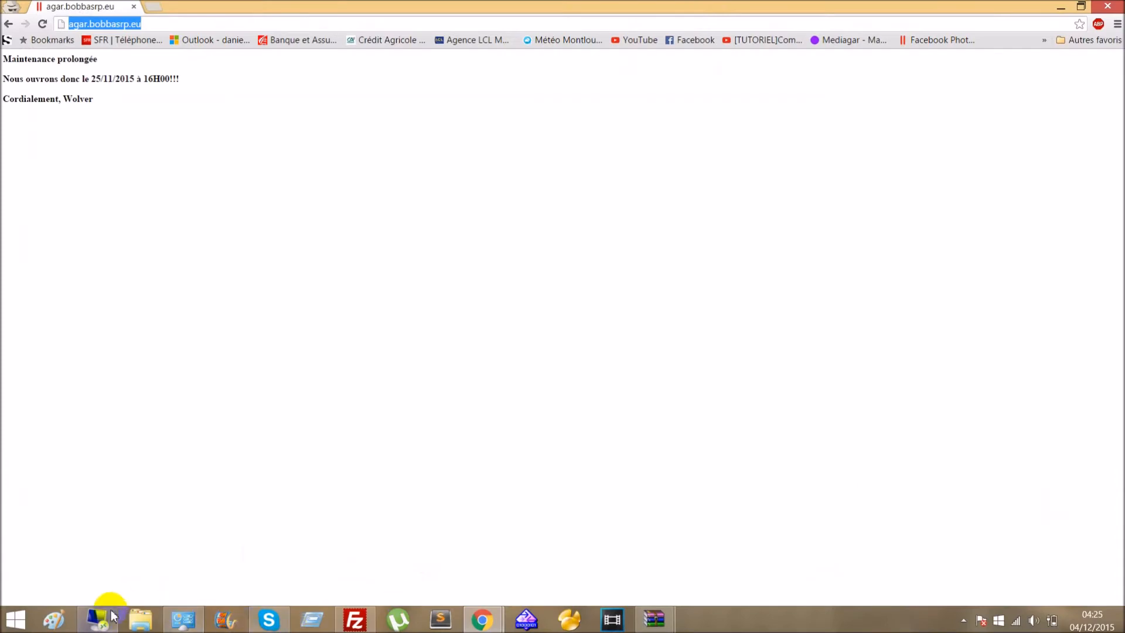
pyautogui.click(112, 618)
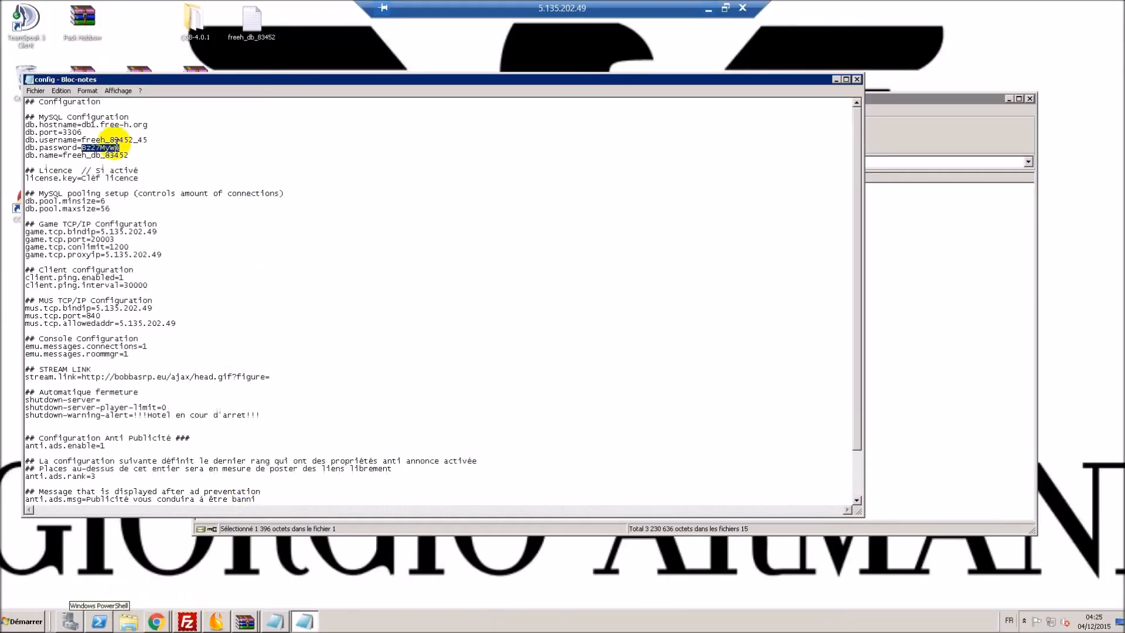
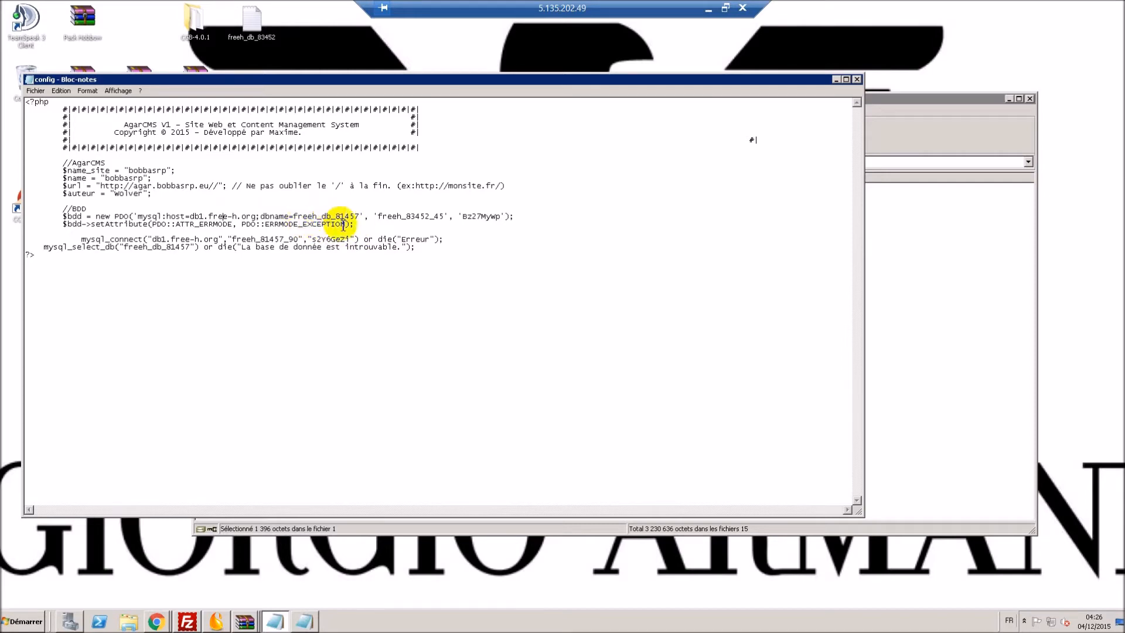
# Step: Copy the database name freeh_db_83452 from the db.name line of the emulator's config
pyautogui.click(302, 620)
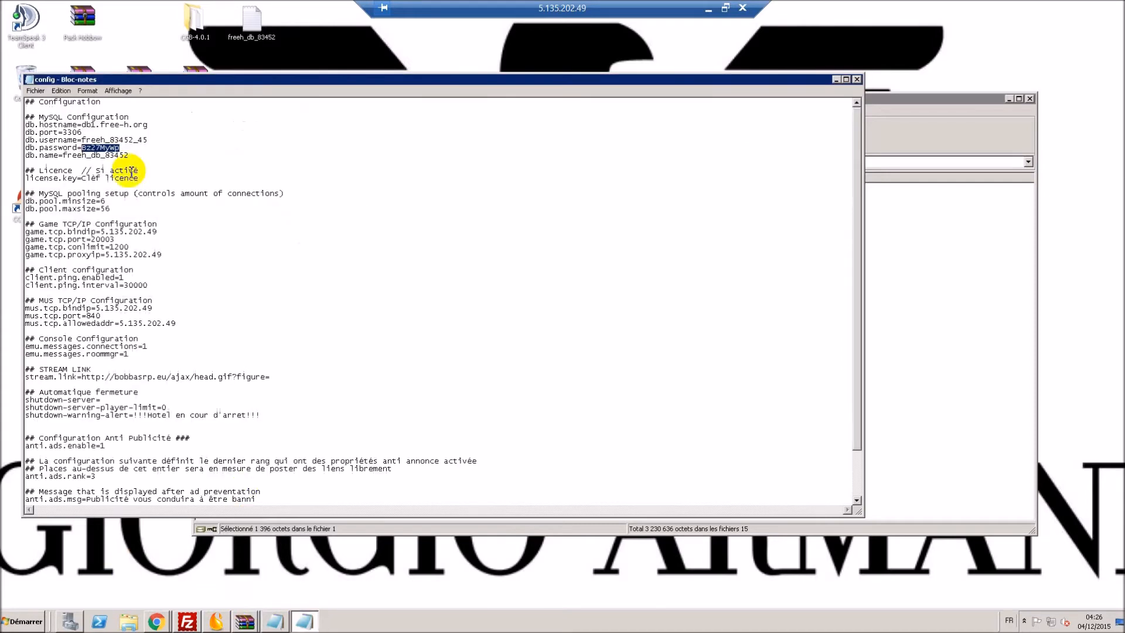
pyautogui.click(89, 158)
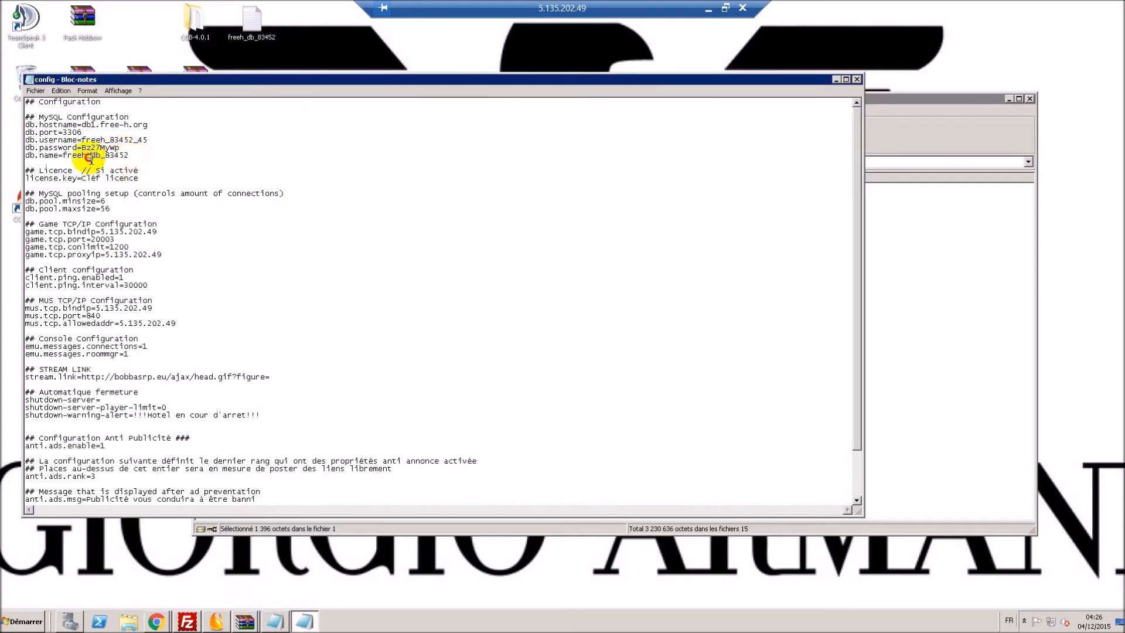
pyautogui.moveTo(63, 157); pyautogui.dragTo(139, 157)
pyautogui.rightClick(126, 158)
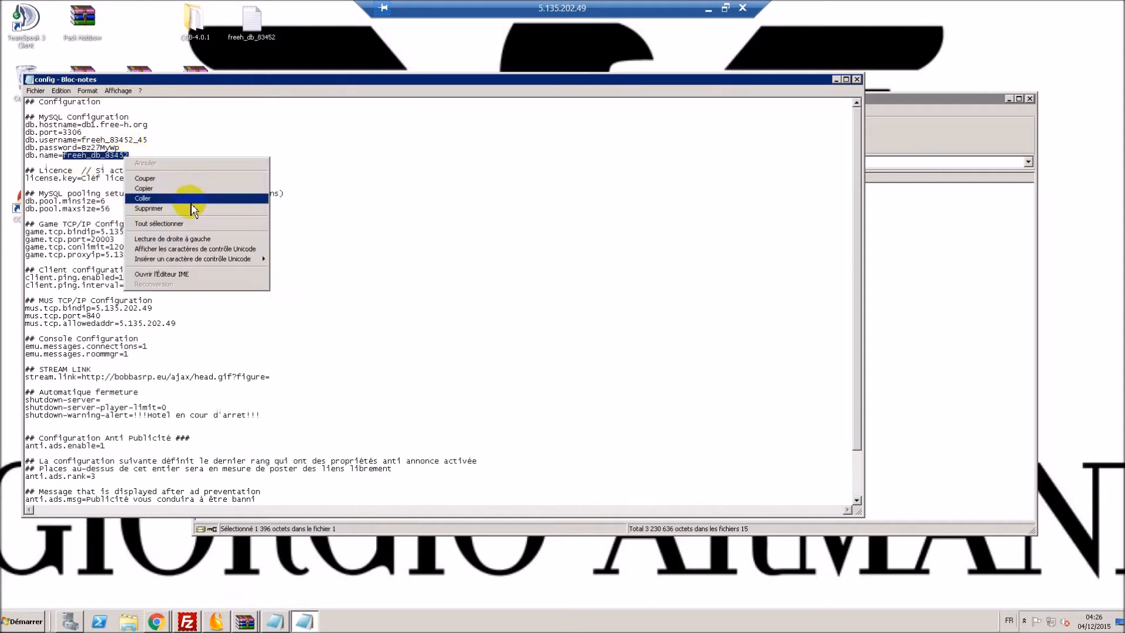
pyautogui.click(186, 191)
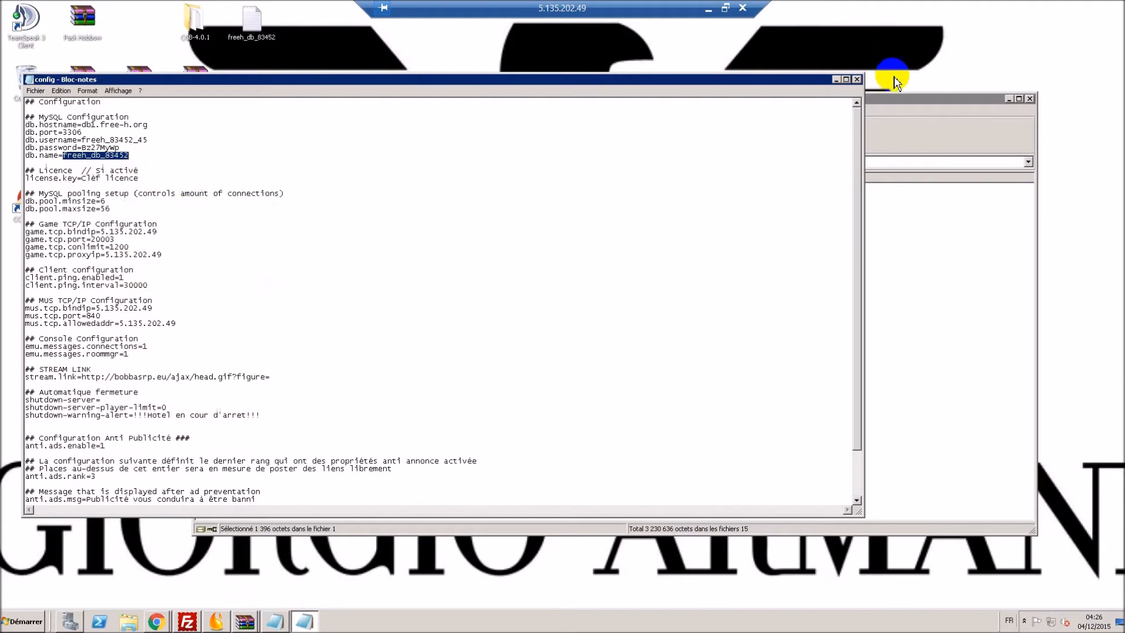
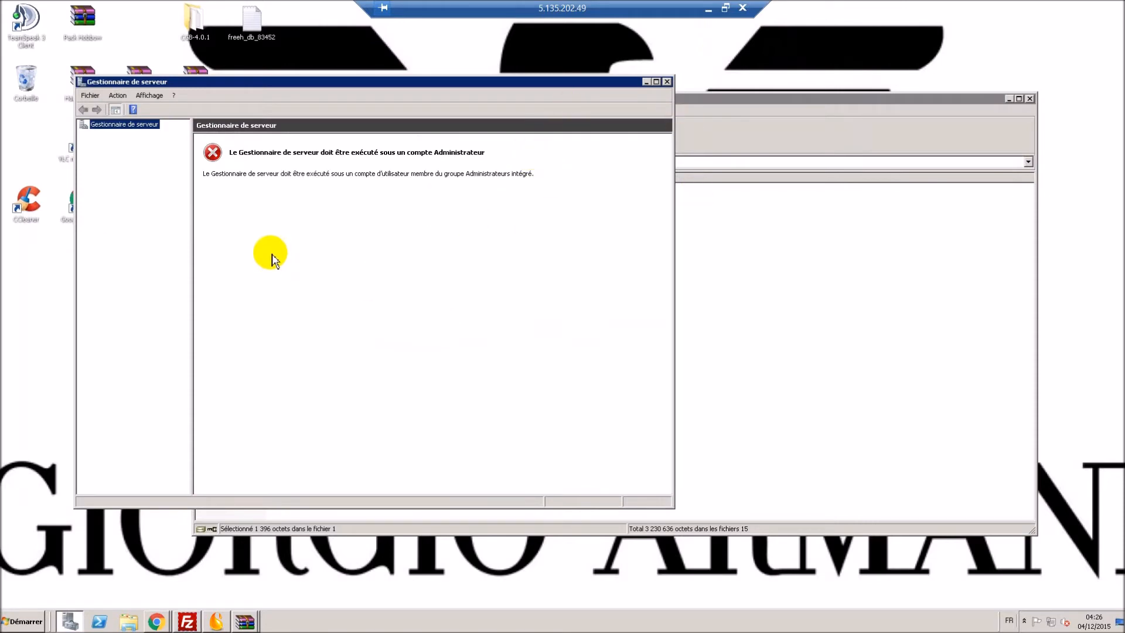
pyautogui.click(667, 81)
pyautogui.click(216, 621)
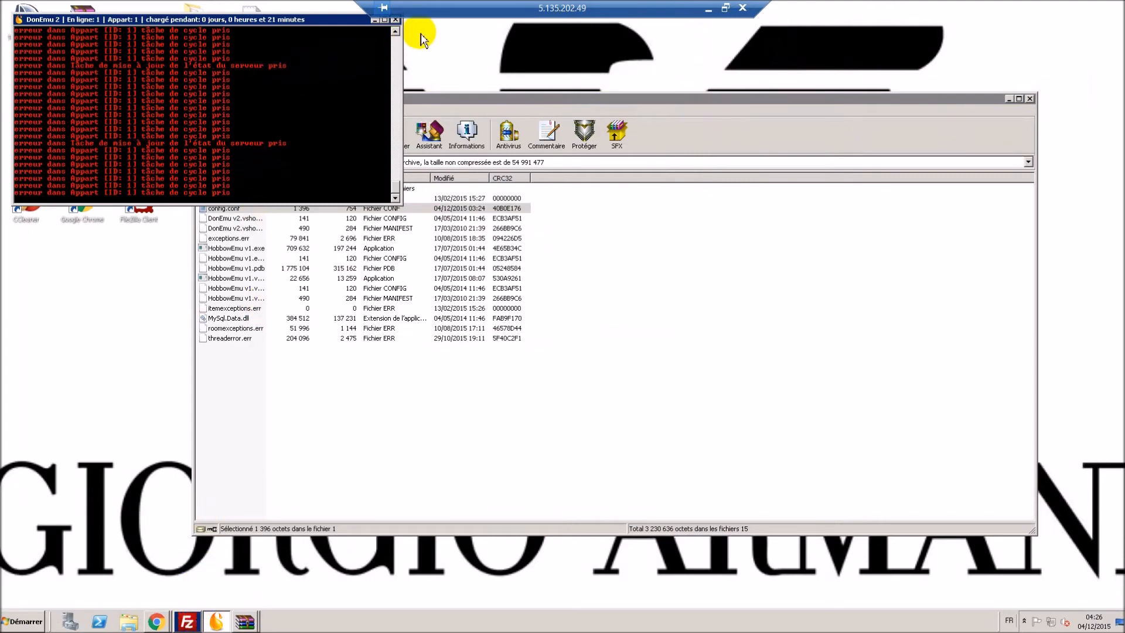
pyautogui.click(395, 20)
pyautogui.click(297, 195)
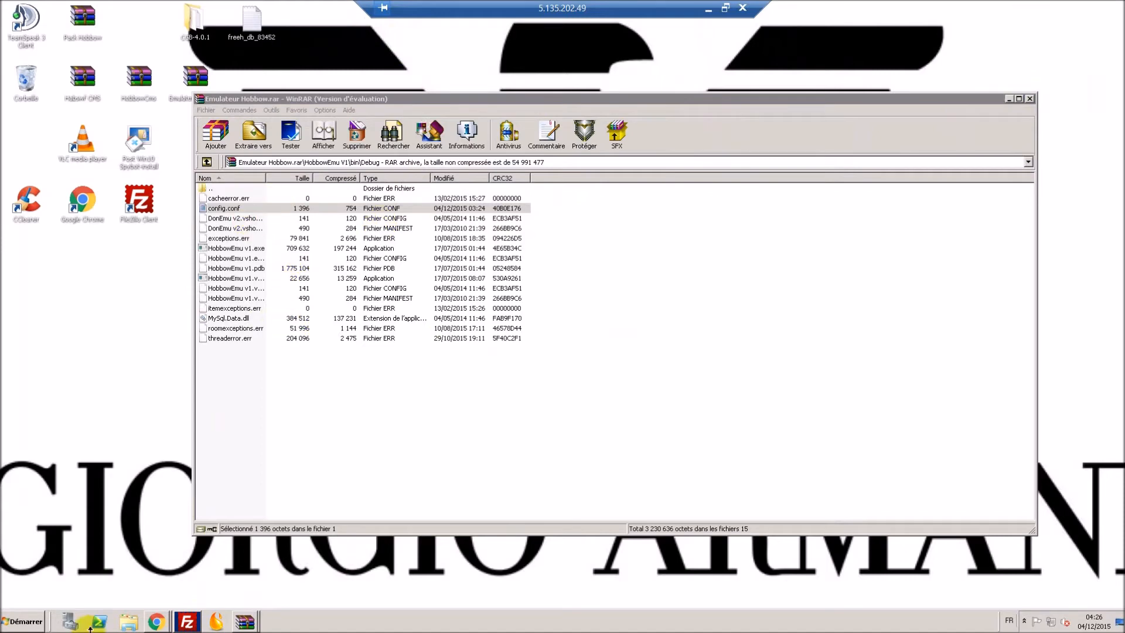
# Step: Return to FileZilla, upload the modified config.php to the server and go up to the agar.bobbasrp.eu folder
pyautogui.click(187, 621)
pyautogui.click(557, 344)
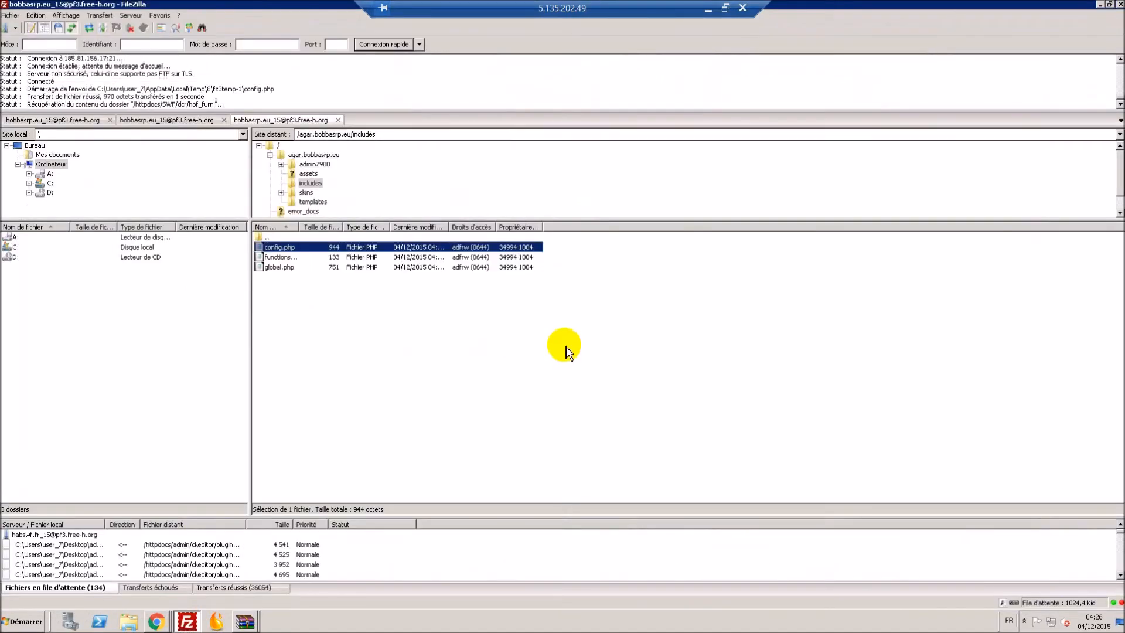
pyautogui.doubleClick(269, 237)
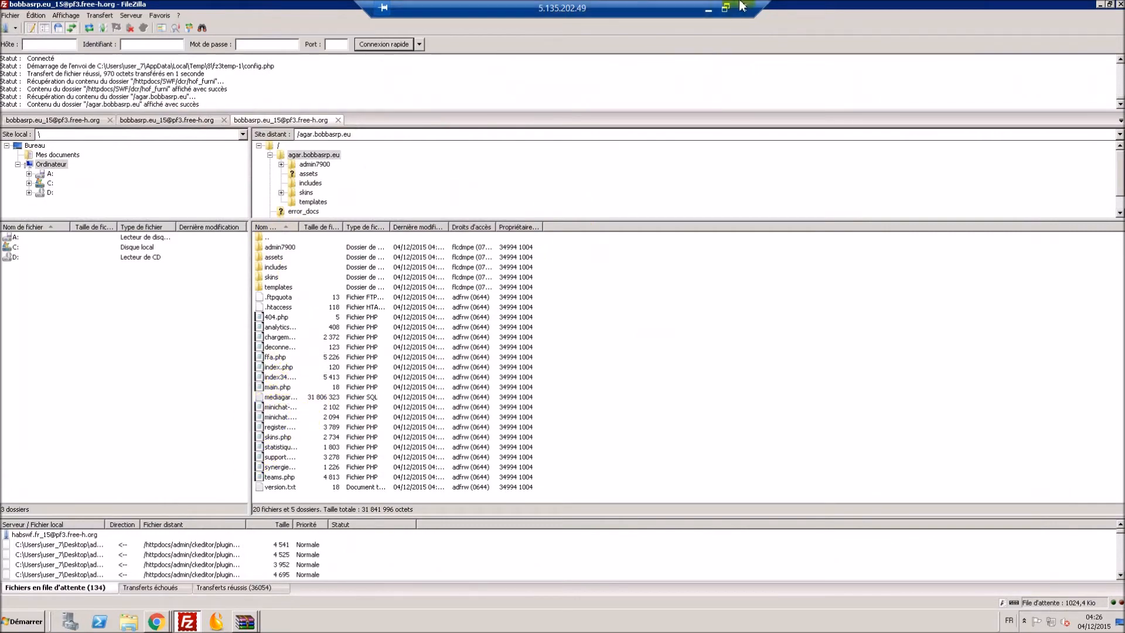
# Step: Load agar.bobbasrp.eu/index34.php in the local private browsing window to test the site
pyautogui.click(710, 10)
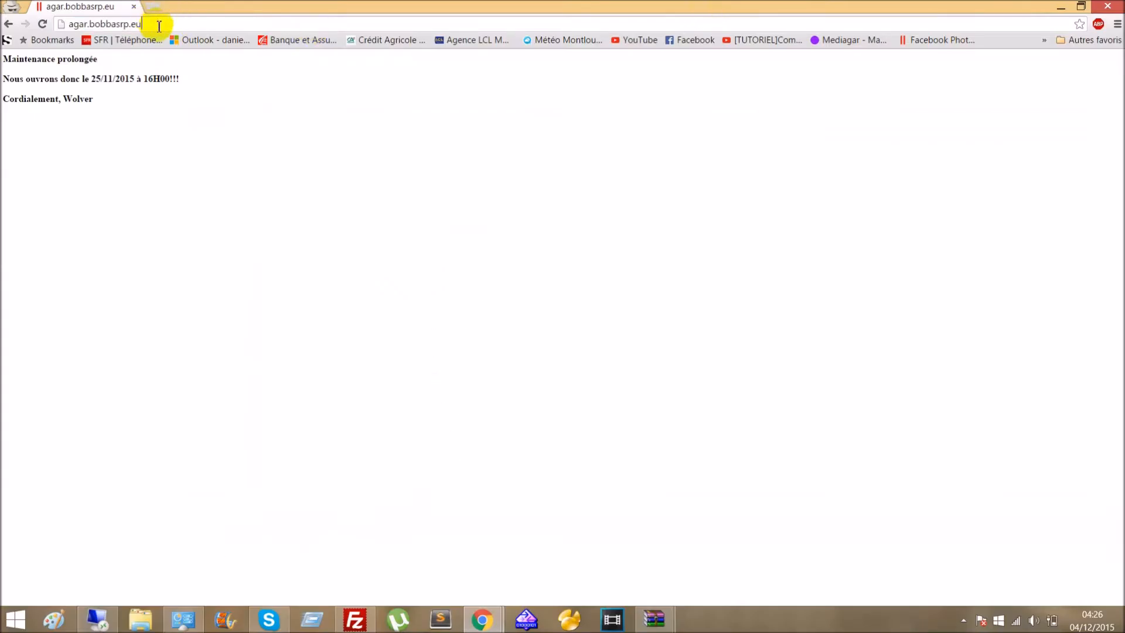
pyautogui.click(158, 26)
pyautogui.write('/index')
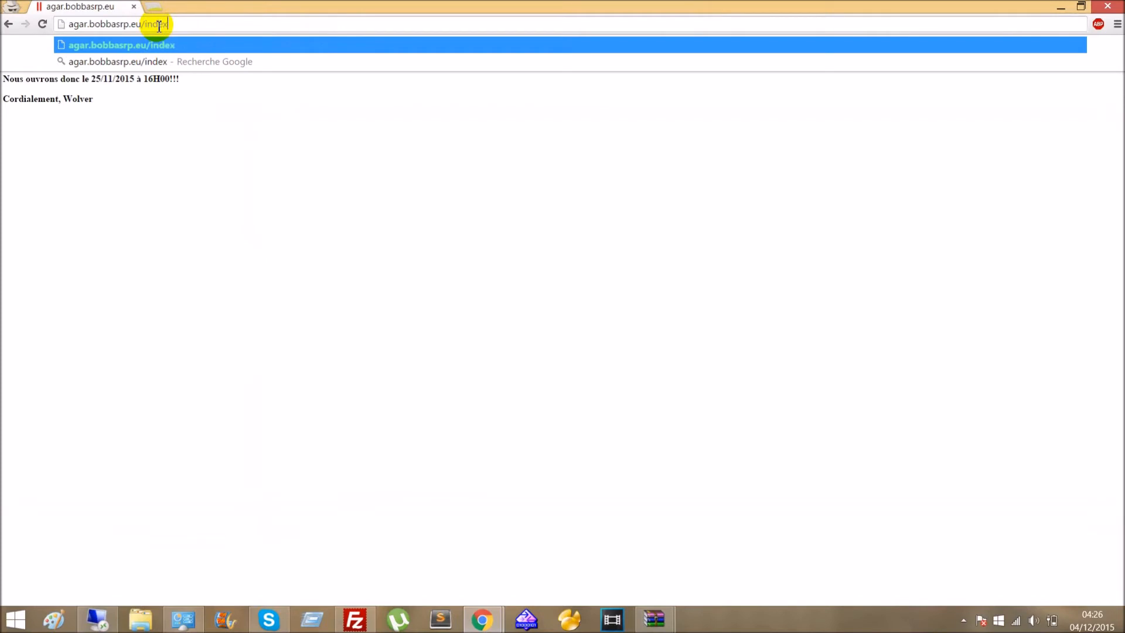
pyautogui.write('34.php')
pyautogui.press('Return')
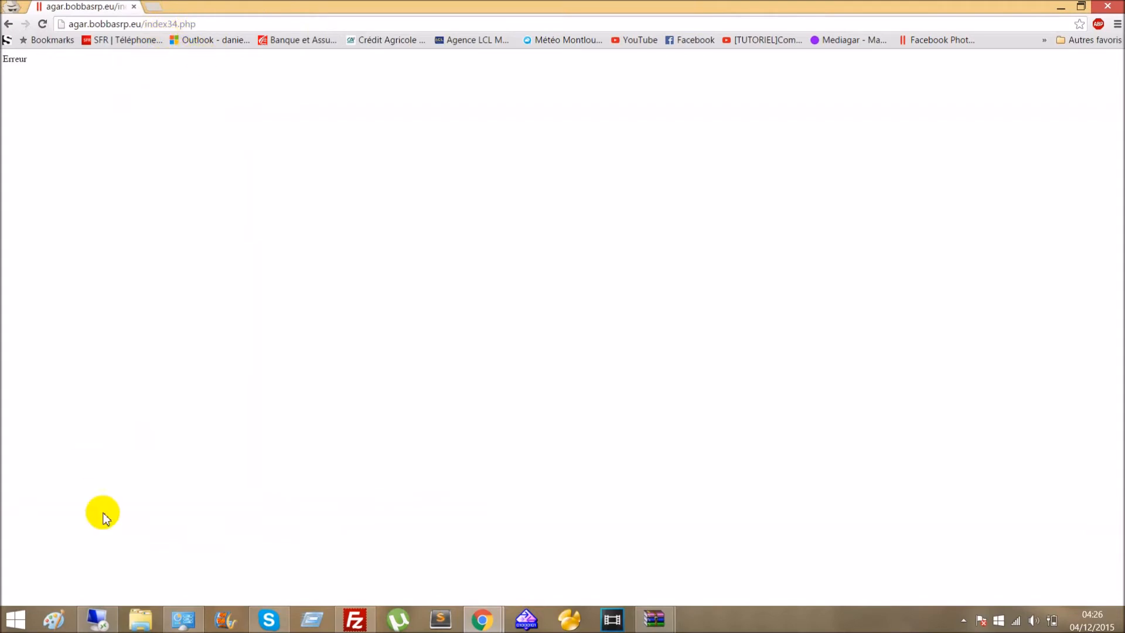
# Step: Return to the remote desktop, open the server's index34.php in Notepad, examine its includes and database queries, and close it
pyautogui.click(96, 619)
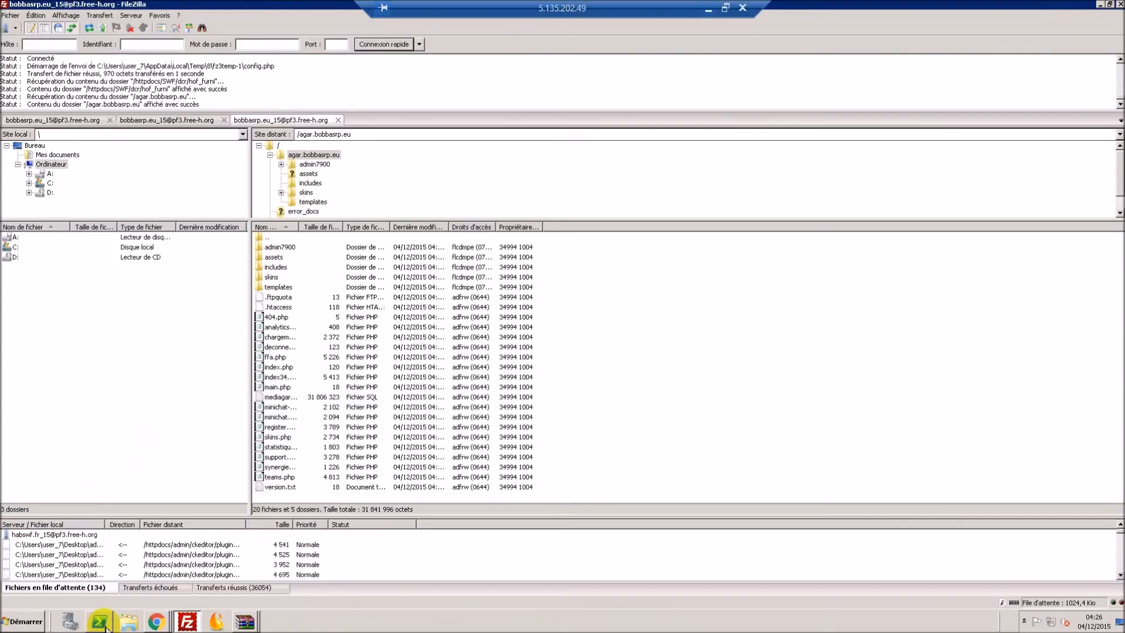
pyautogui.click(287, 378)
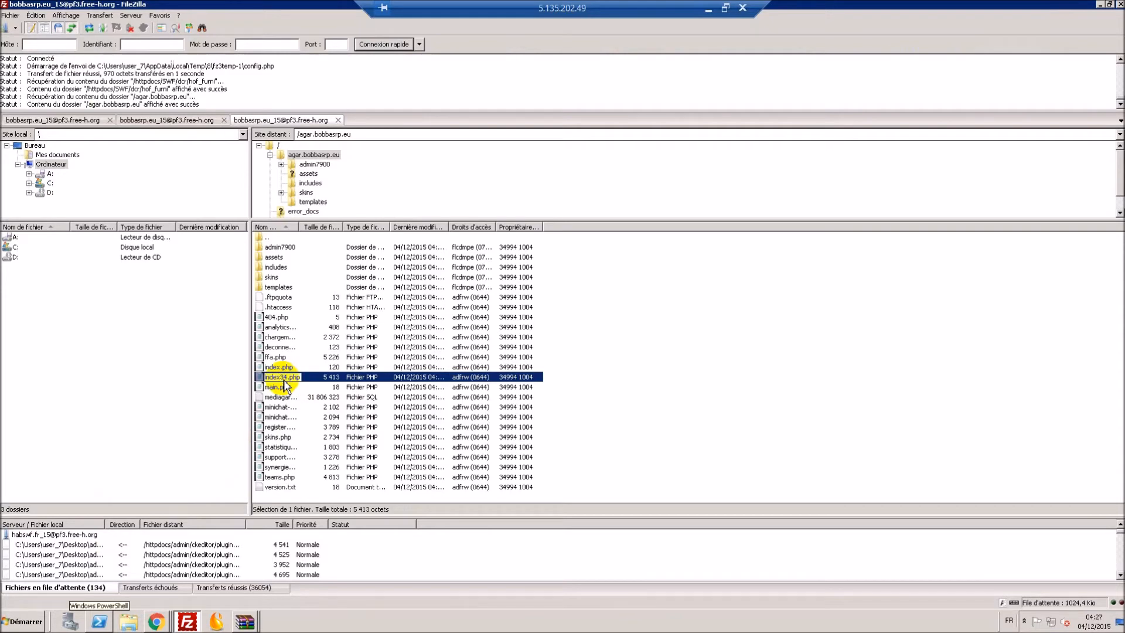
pyautogui.rightClick(285, 381)
pyautogui.click(323, 403)
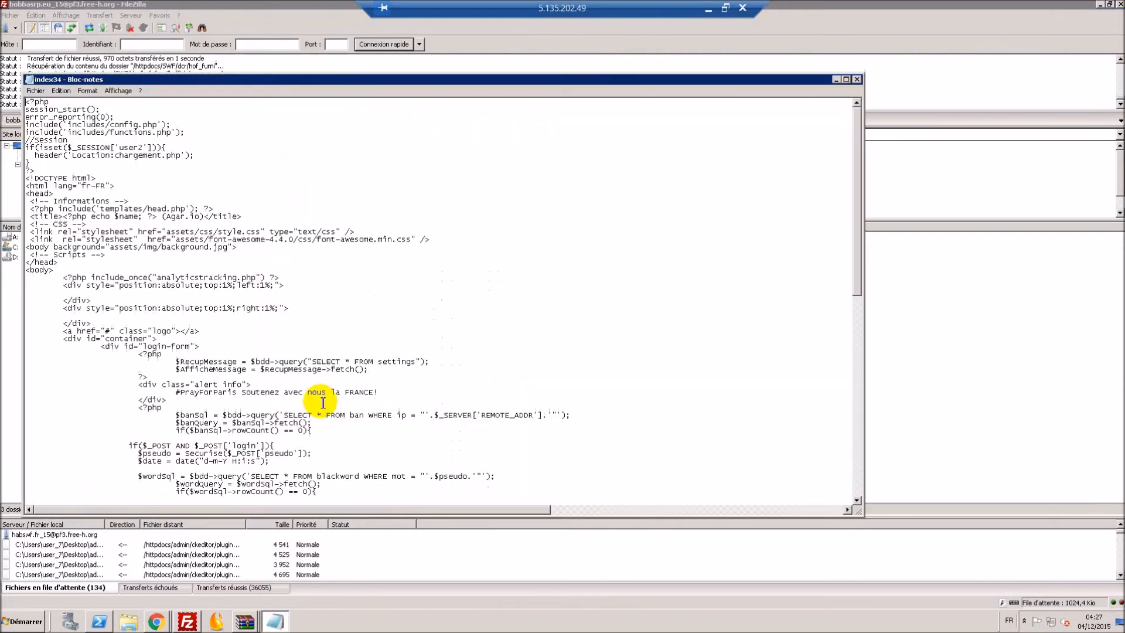
pyautogui.scroll(-13, 323, 403)
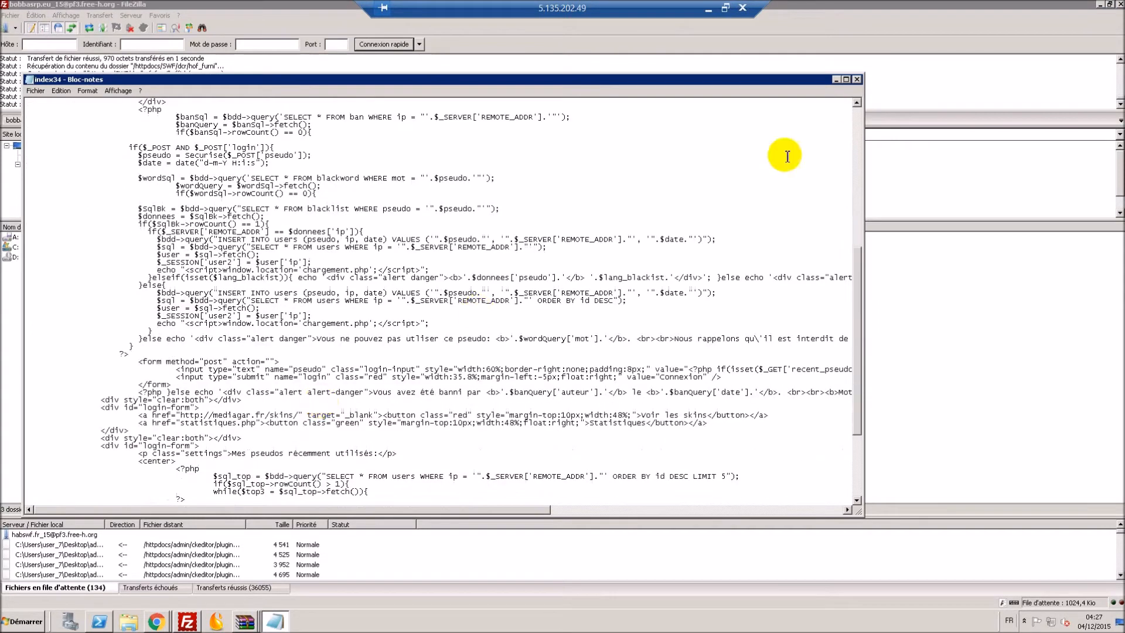
pyautogui.scroll(13, 854, 156)
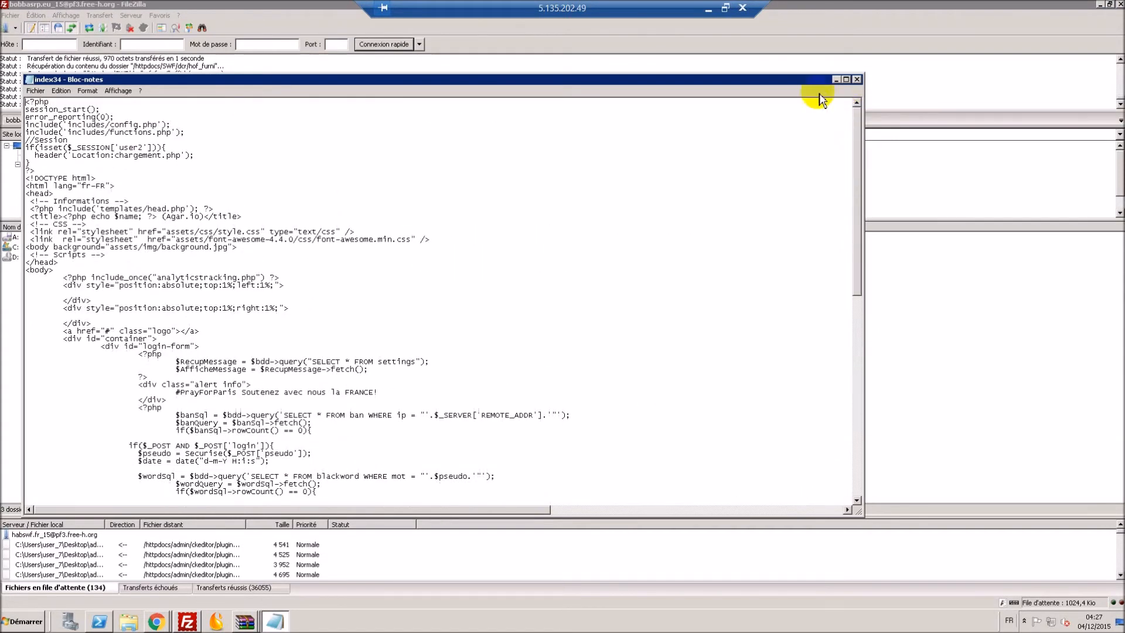
pyautogui.click(857, 80)
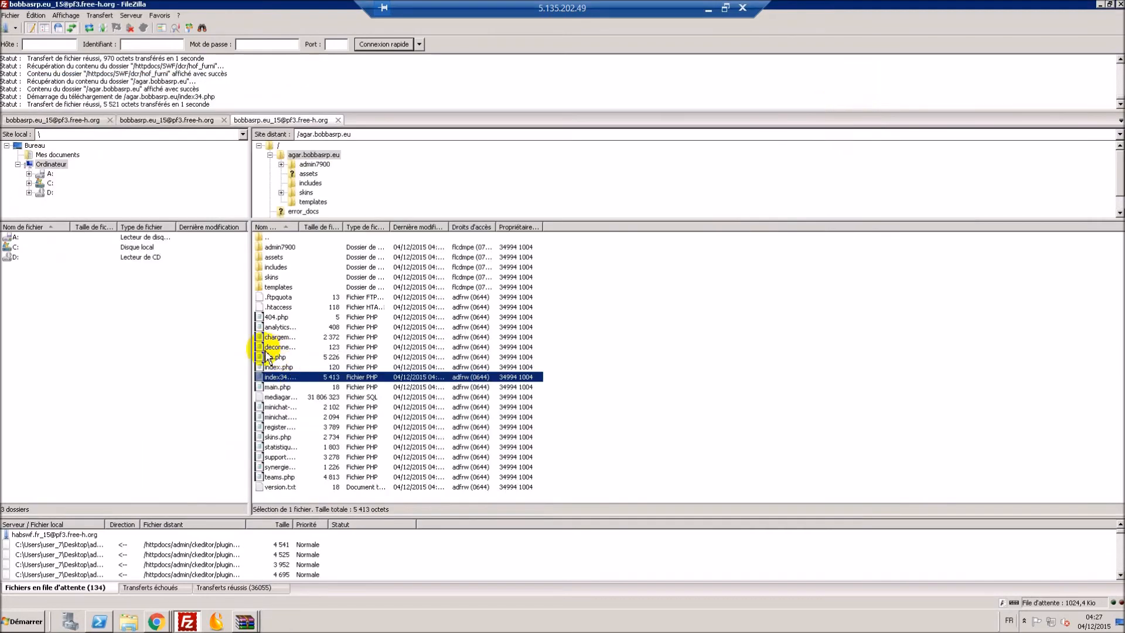
# Step: Examine includes/global.php and version.txt from the agar.bobbasrp.eu folder in Notepad, closing each file
pyautogui.click(299, 267)
pyautogui.doubleClick(297, 269)
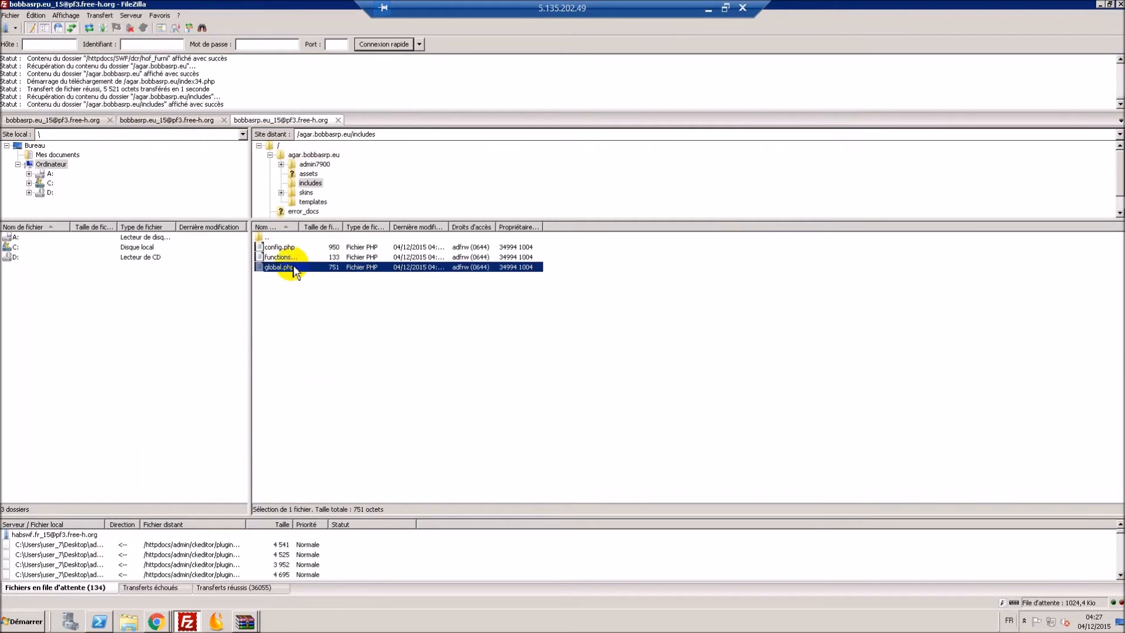
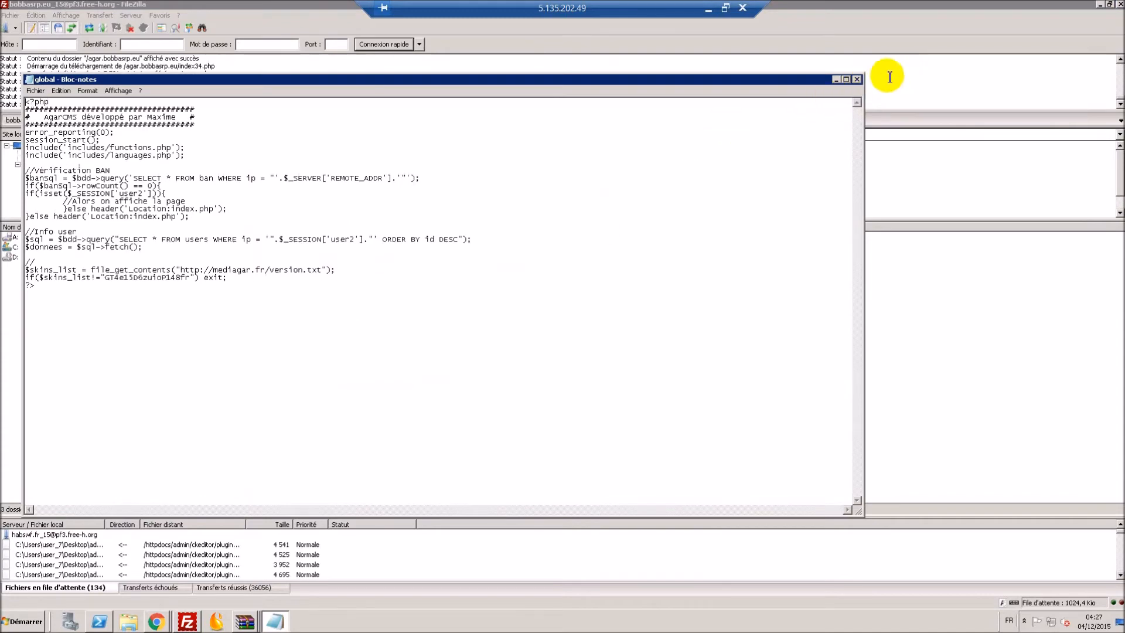
pyautogui.click(857, 80)
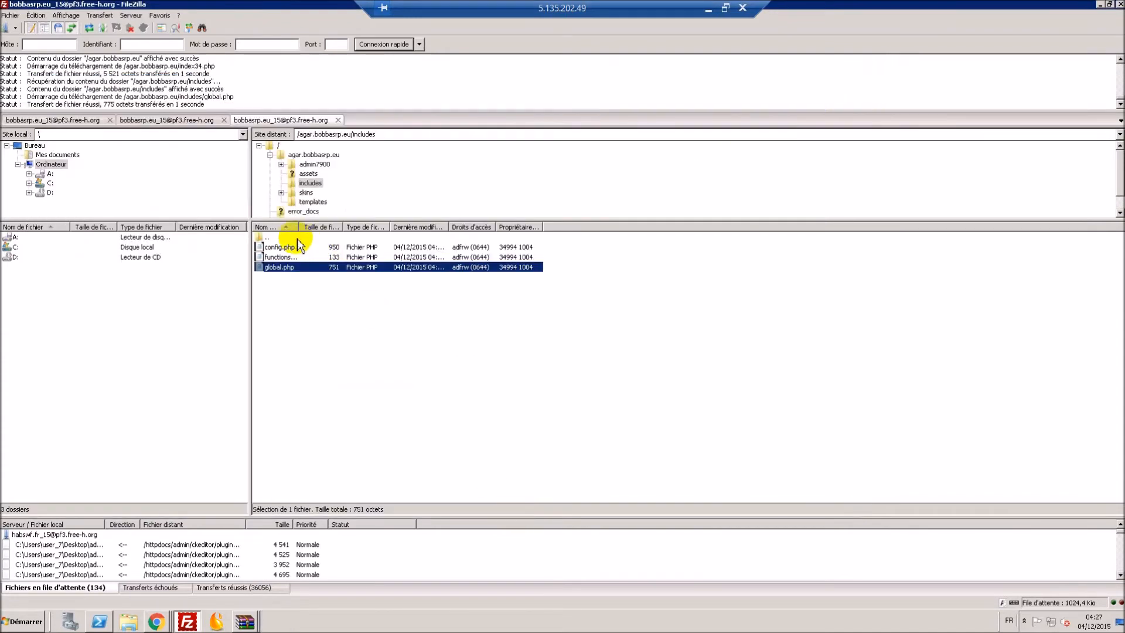
pyautogui.doubleClick(267, 237)
pyautogui.rightClick(276, 486)
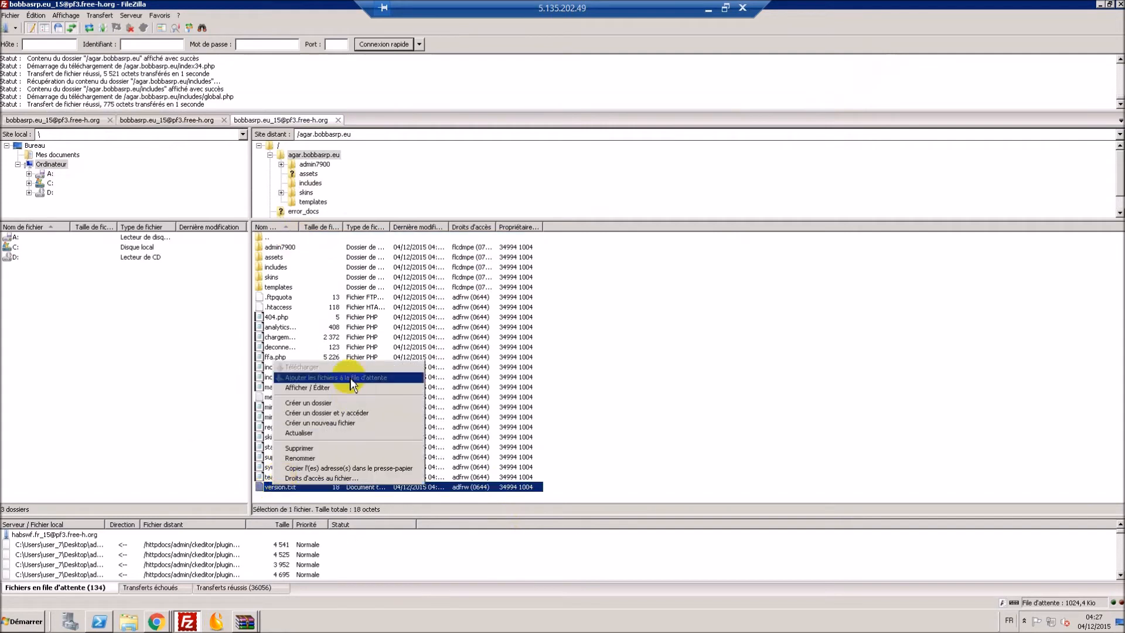
pyautogui.click(327, 388)
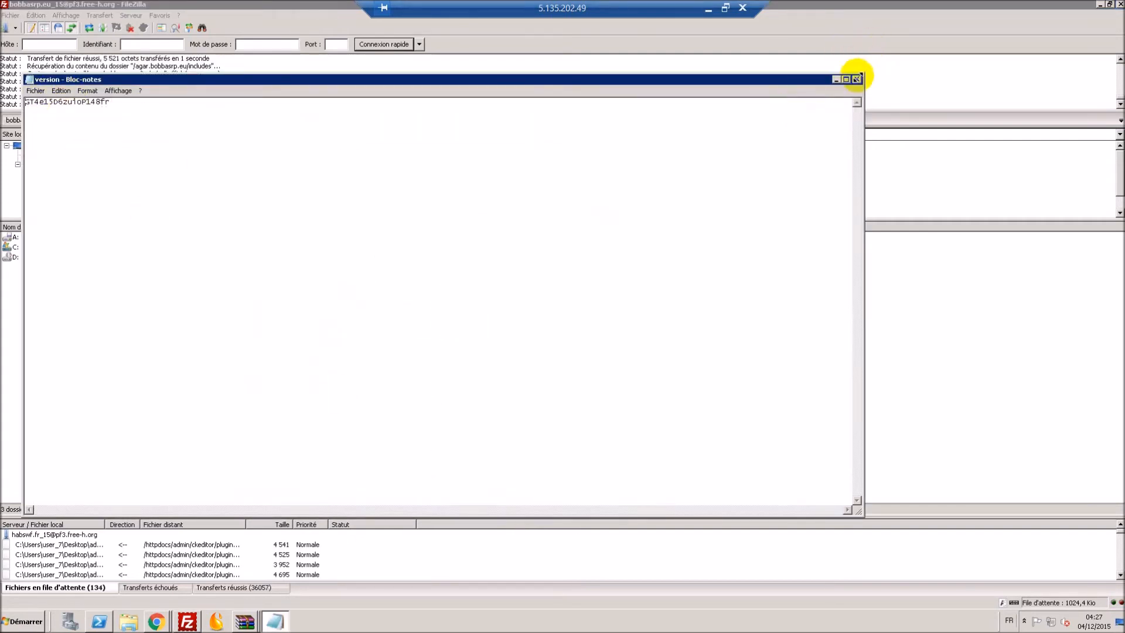
pyautogui.click(857, 79)
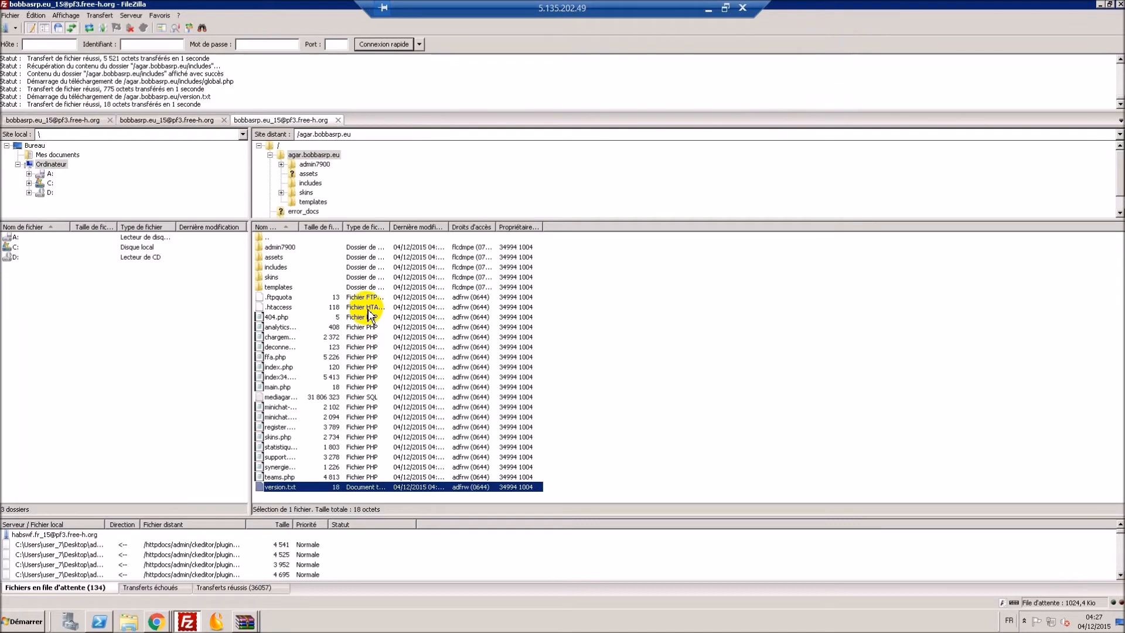
# Step: Examine the functions.php file of the includes folder in Notepad, close it and go back up to agar.bobbasrp.eu
pyautogui.doubleClick(293, 264)
pyautogui.rightClick(269, 258)
pyautogui.click(334, 289)
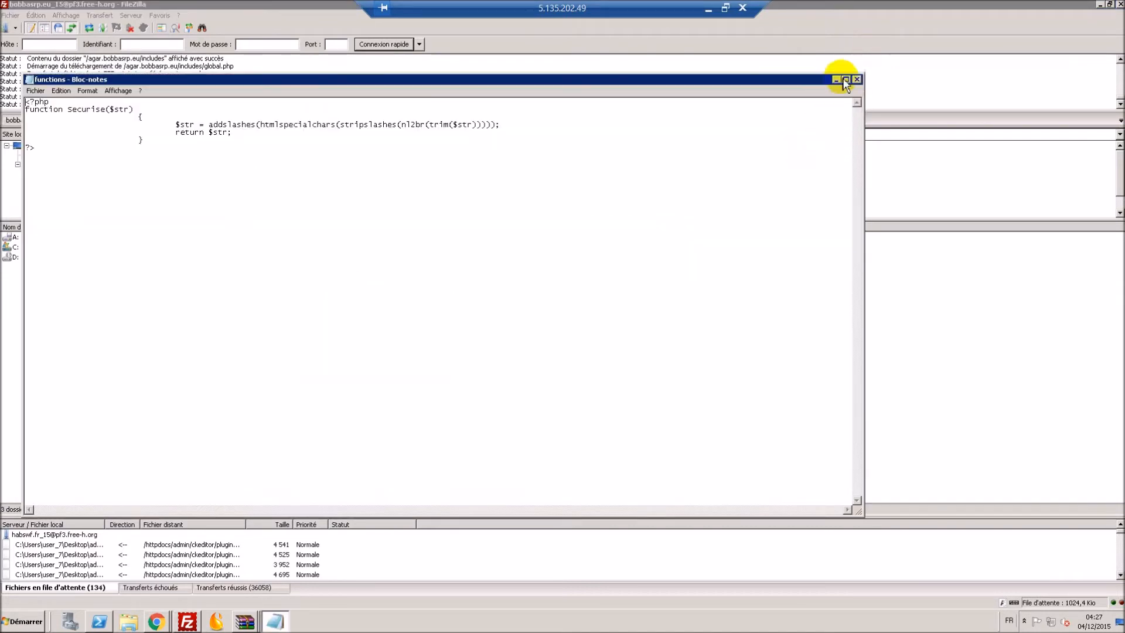
pyautogui.click(857, 80)
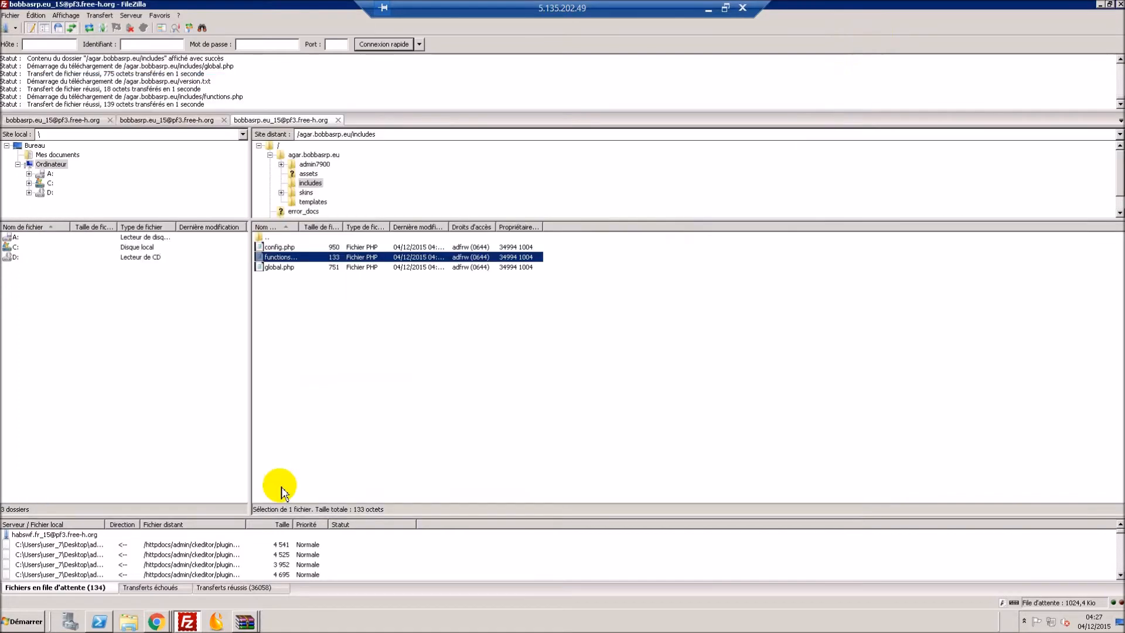
pyautogui.doubleClick(273, 238)
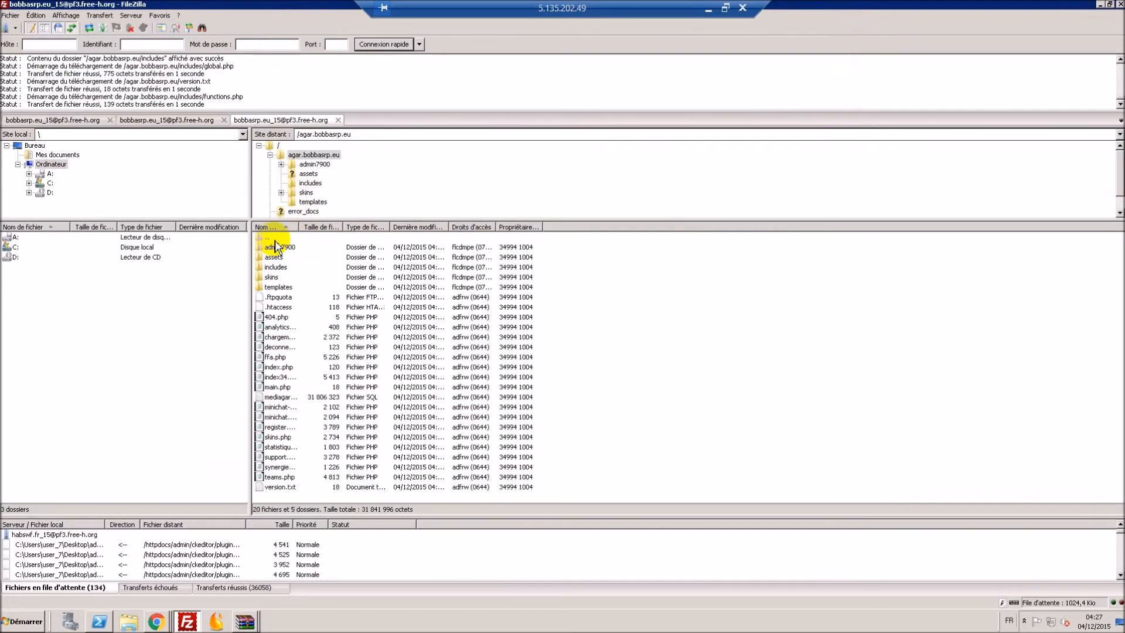
# Step: Delete index.php from the agar.bobbasrp.eu folder and rename index34.php as index.php
pyautogui.rightClick(281, 367)
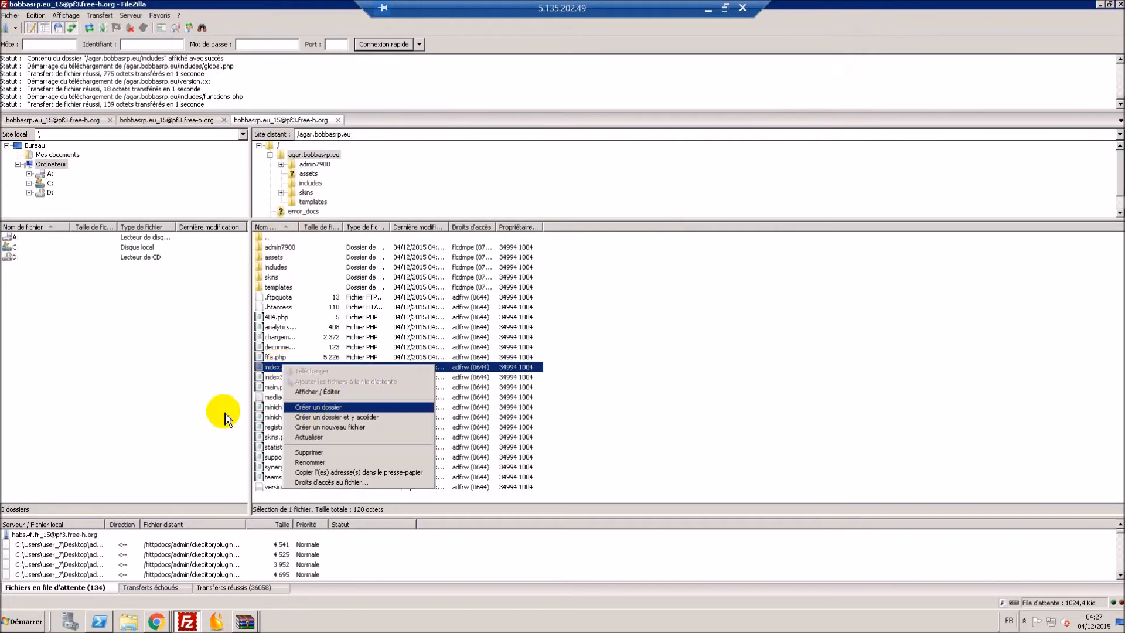
pyautogui.click(331, 455)
pyautogui.click(577, 345)
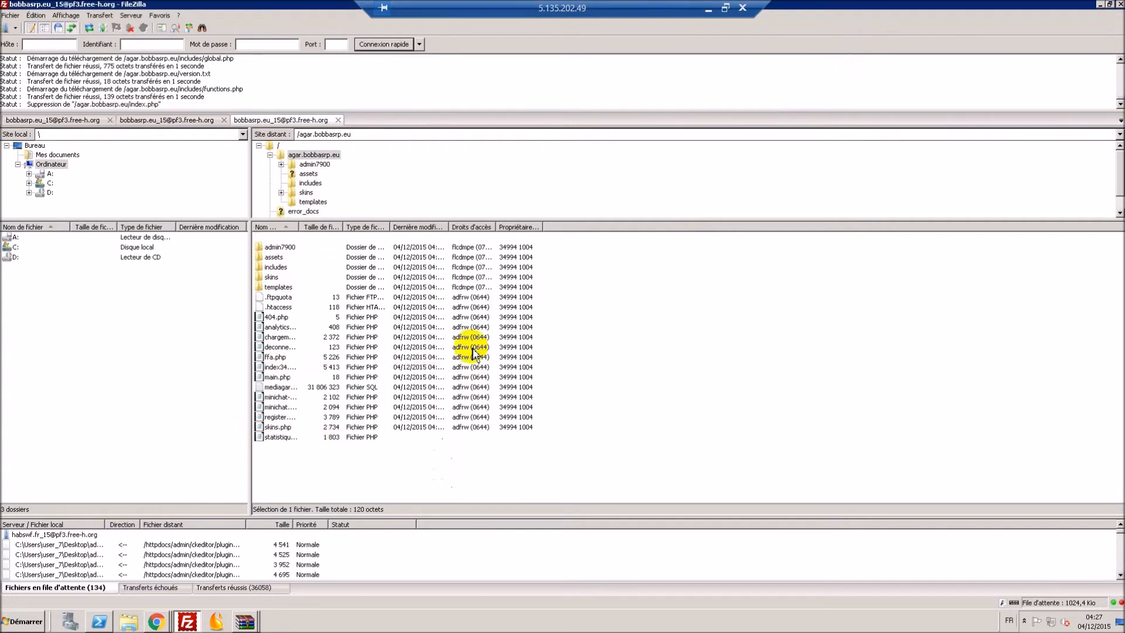
pyautogui.click(282, 367)
pyautogui.click(288, 369)
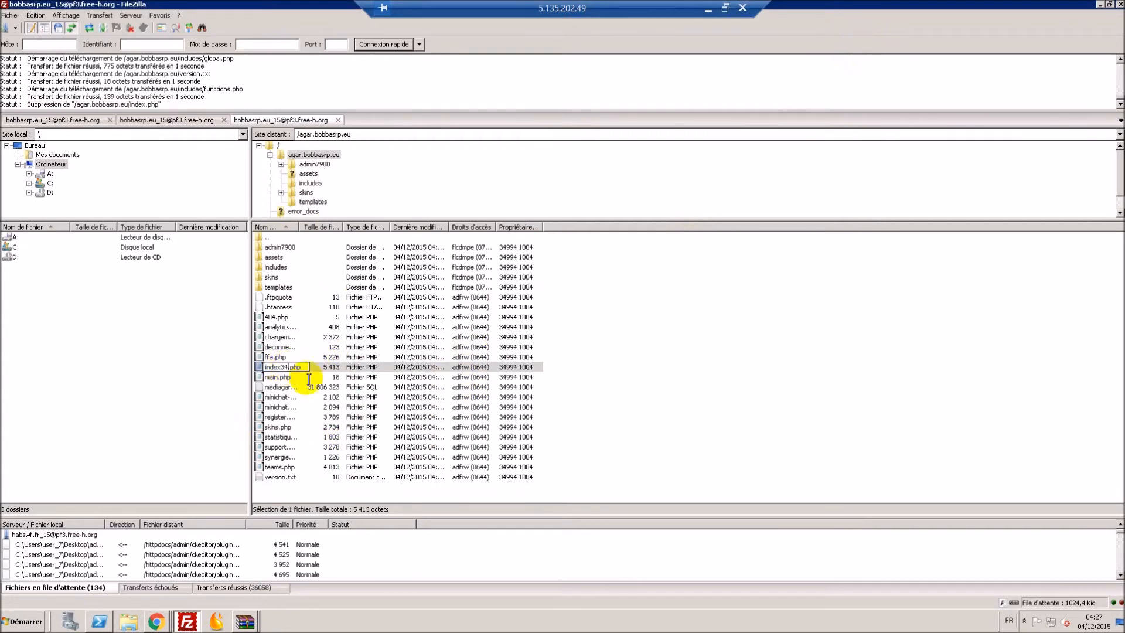
pyautogui.press('Return')
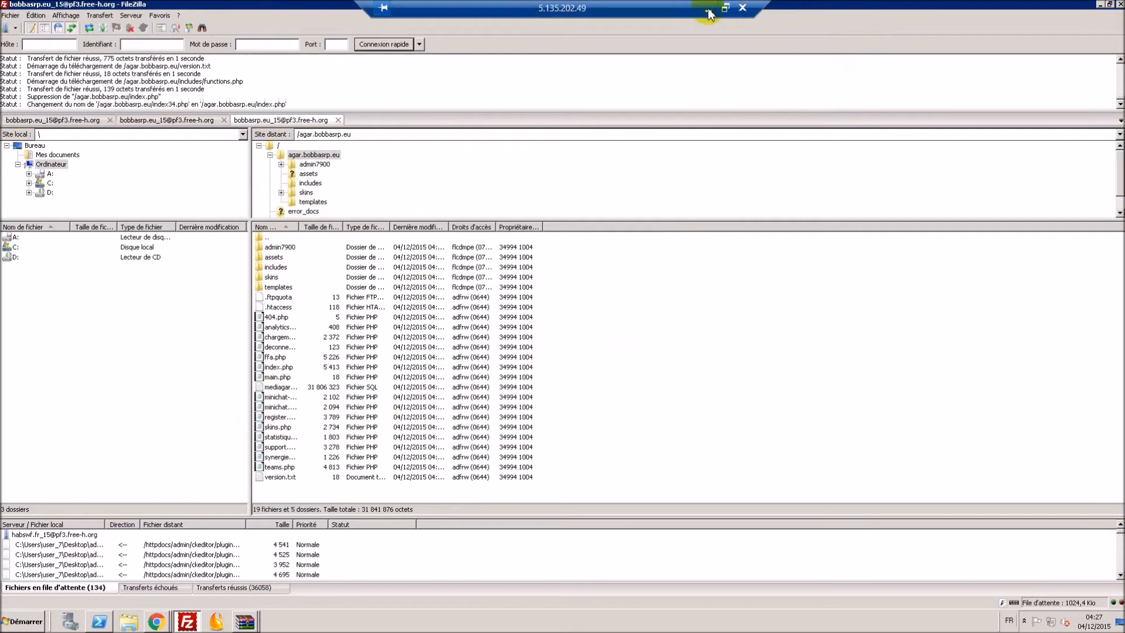
# Step: Load agar.bobbasrp.eu/index.php in the local browser to test the renamed page
pyautogui.click(707, 11)
pyautogui.click(177, 24)
pyautogui.doubleClick(176, 24)
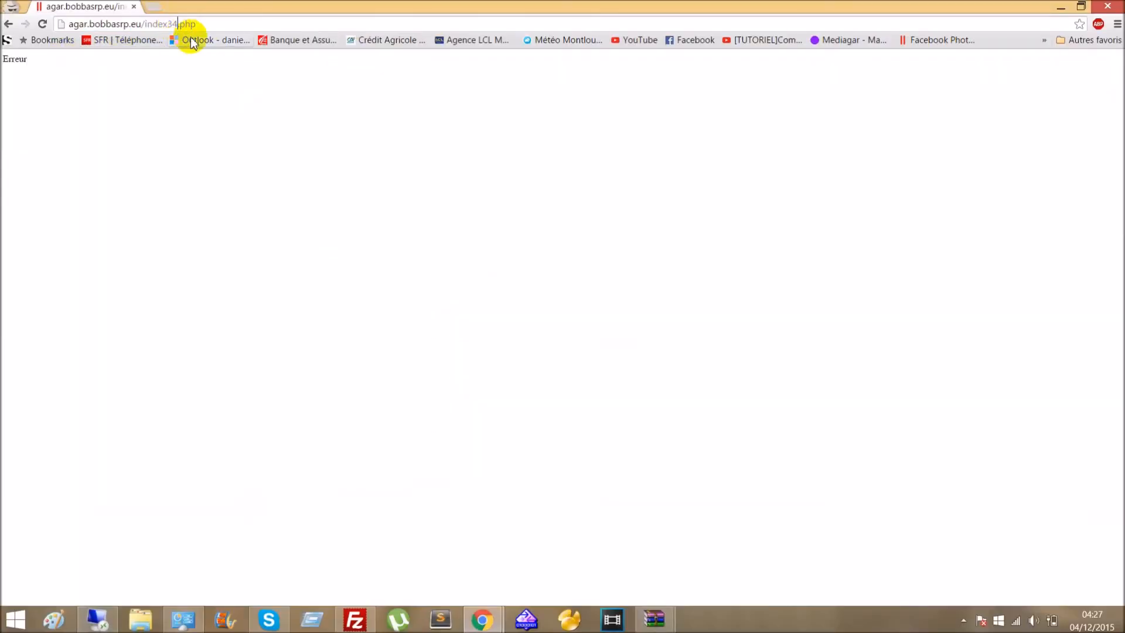
pyautogui.write('index')
pyautogui.press('Return')
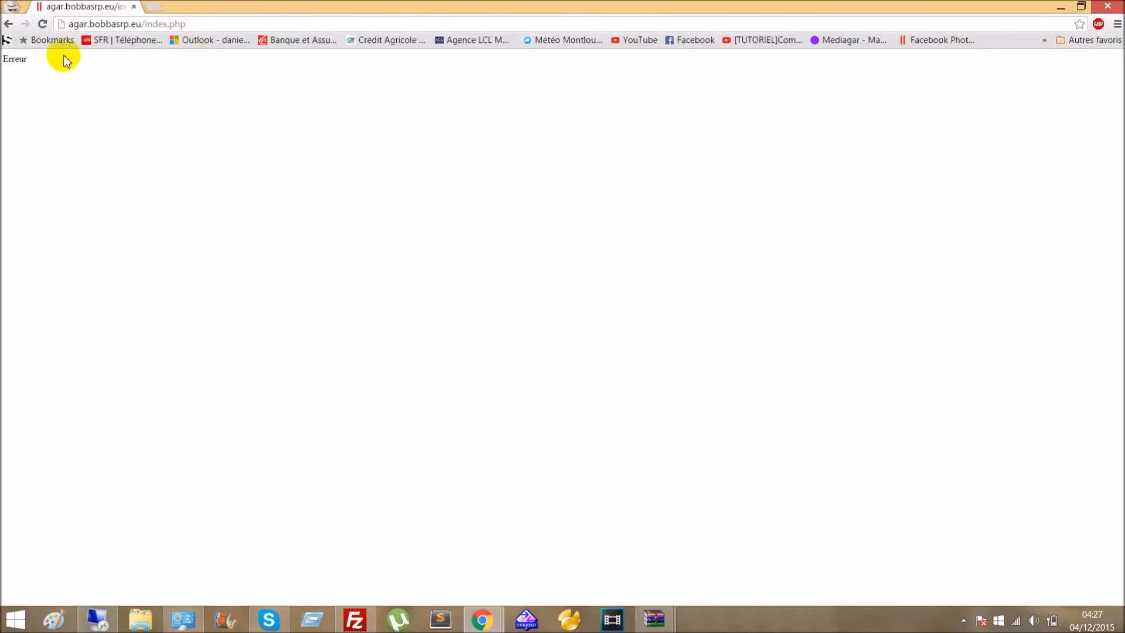
# Step: Examine the text output and source code of index.php in the browser and close the source view
pyautogui.doubleClick(27, 60)
pyautogui.click(28, 65)
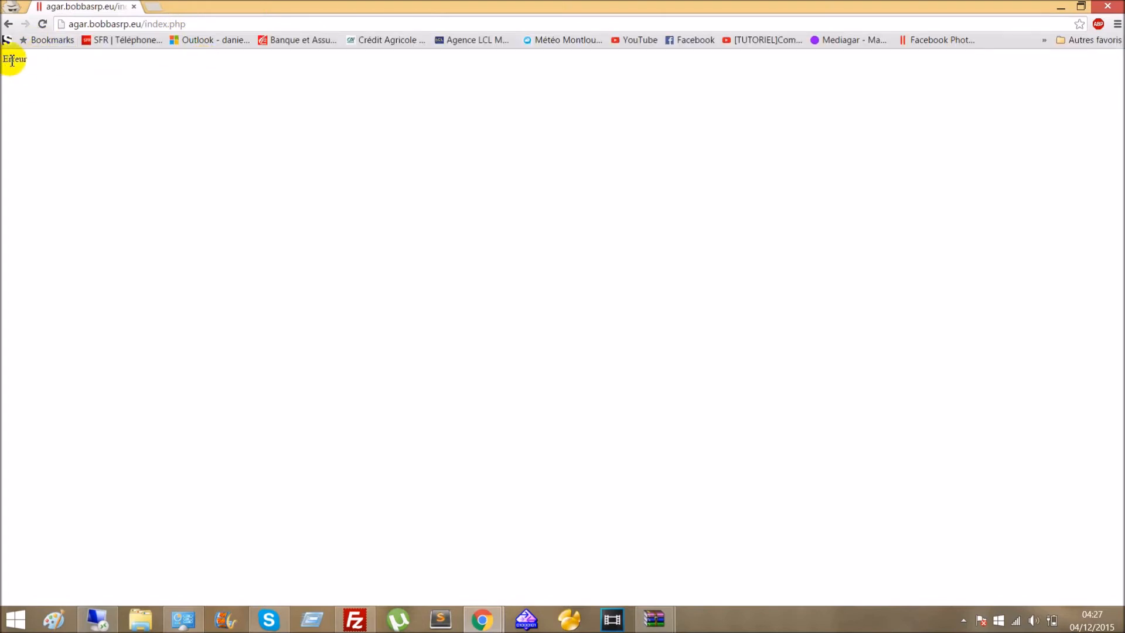
pyautogui.doubleClick(26, 61)
pyautogui.click(21, 76)
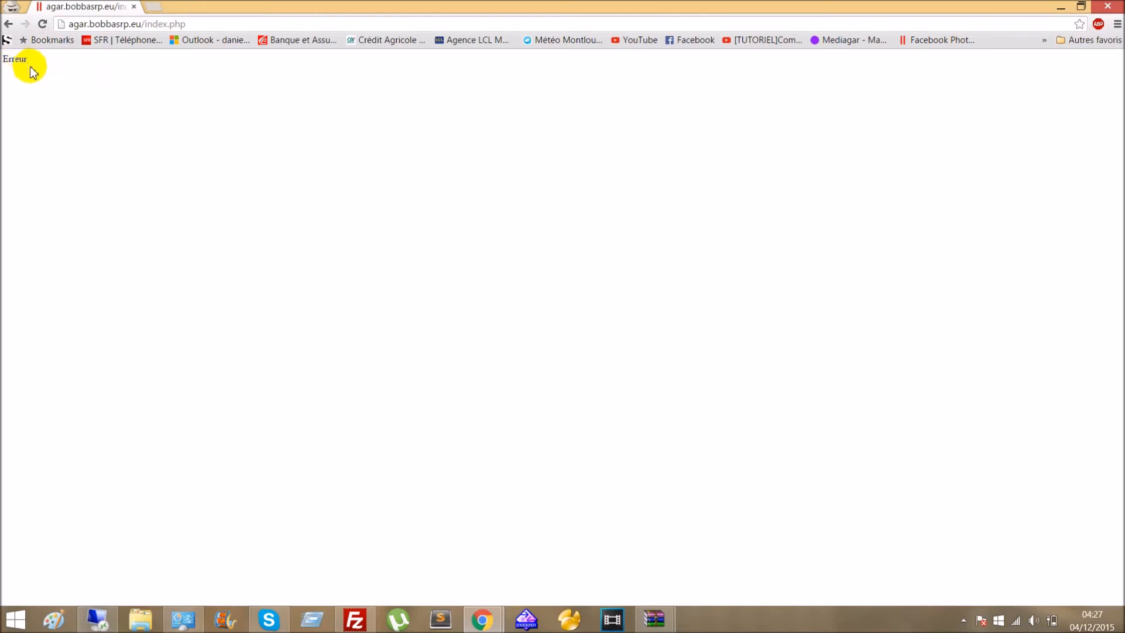
pyautogui.hotkey('ctrl', 'u')
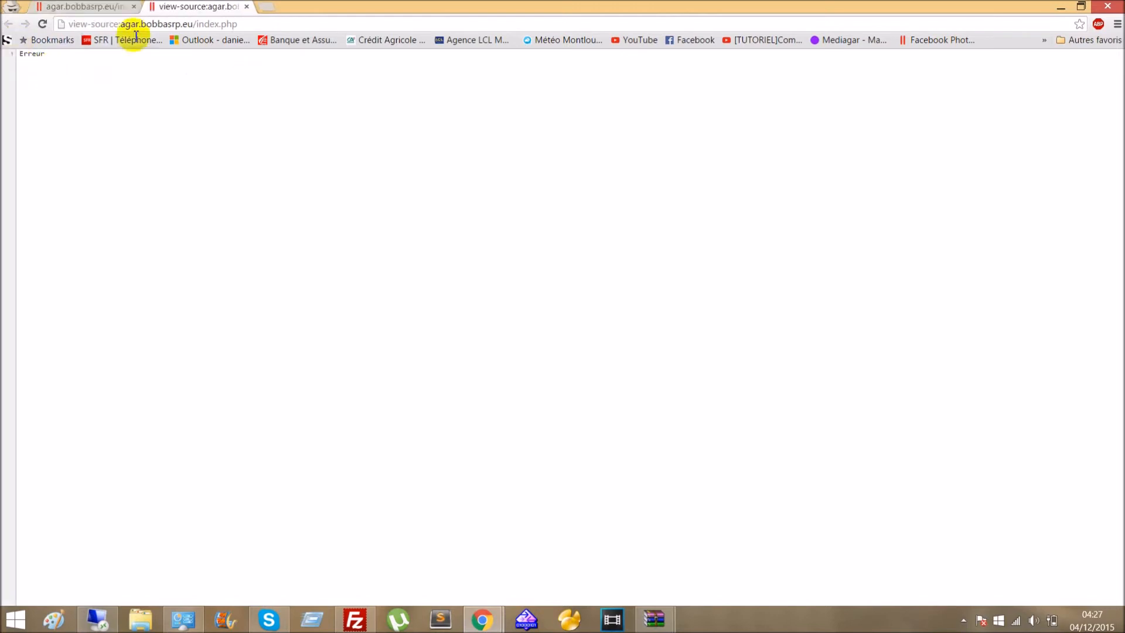
pyautogui.click(246, 7)
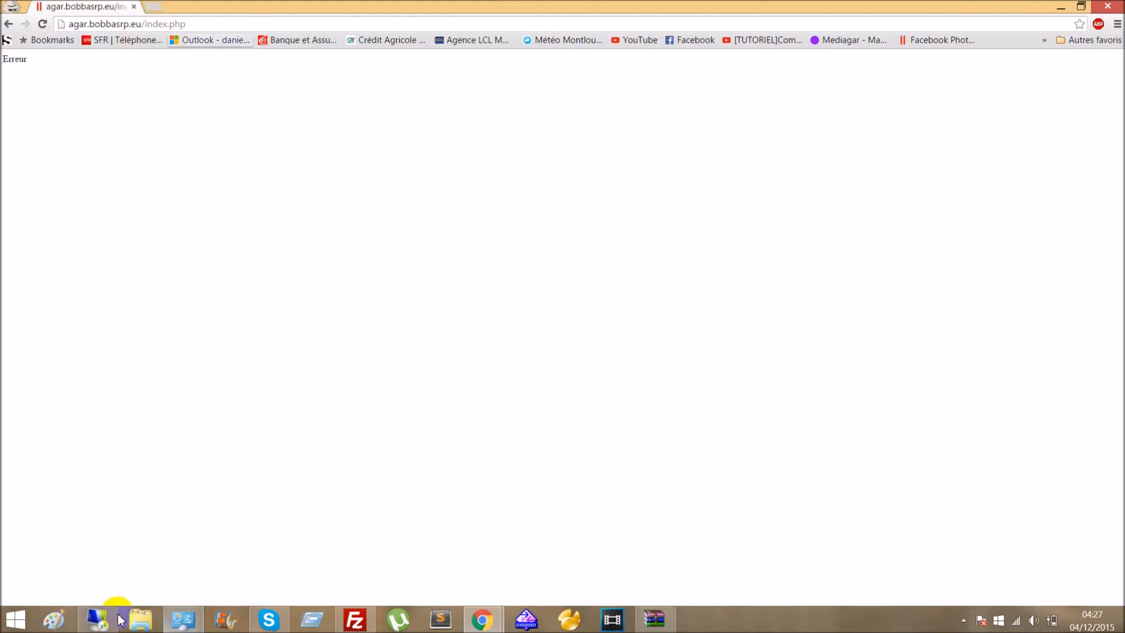
# Step: Return to the remote desktop, examine templates/head.php in Notepad, close it and go back up to agar.bobbasrp.eu
pyautogui.click(176, 615)
pyautogui.doubleClick(286, 288)
pyautogui.click(271, 251)
pyautogui.rightClick(271, 251)
pyautogui.click(299, 275)
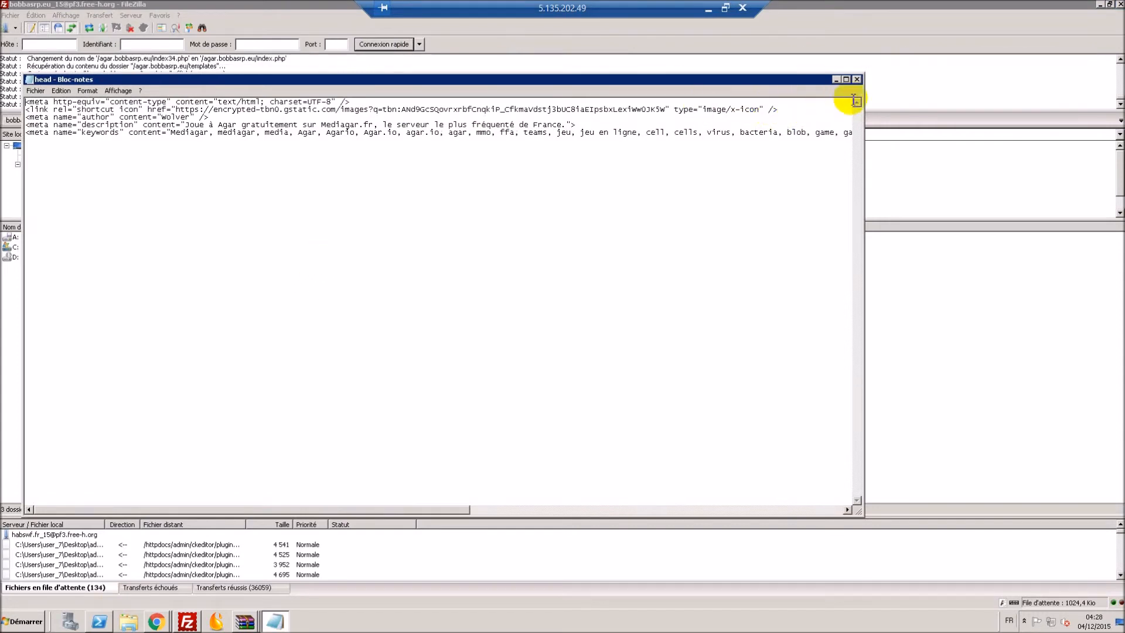
pyautogui.click(856, 80)
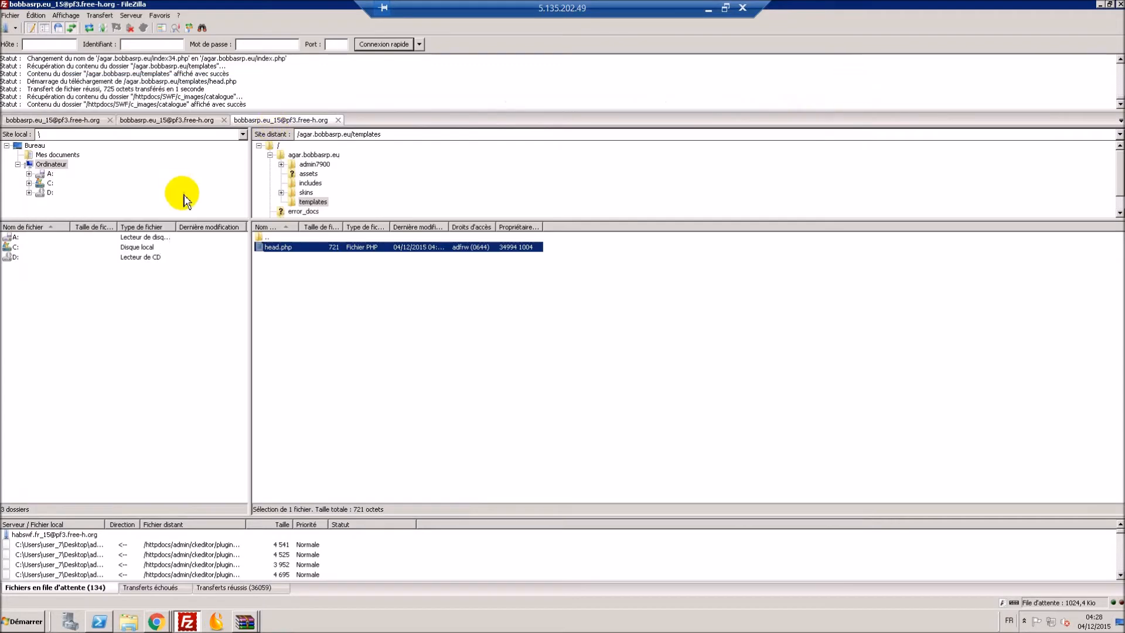
pyautogui.click(277, 237)
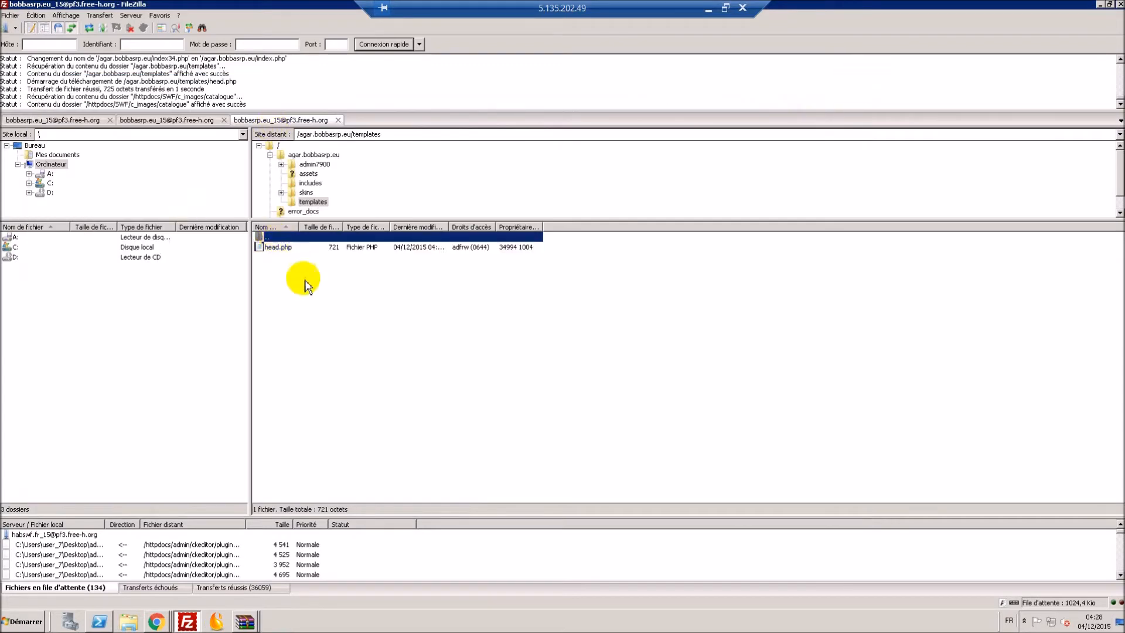
pyautogui.doubleClick(271, 237)
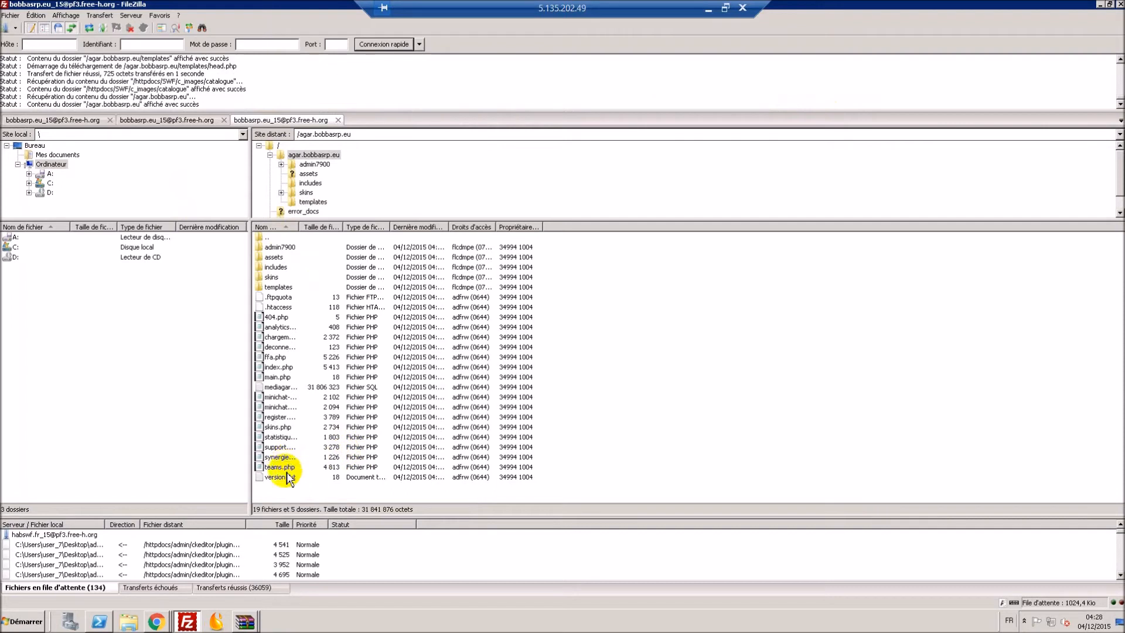
# Step: Replace the database username in the mysql_connect line of includes/config.php with the copied one and upload the file
pyautogui.rightClick(276, 266)
pyautogui.doubleClick(272, 268)
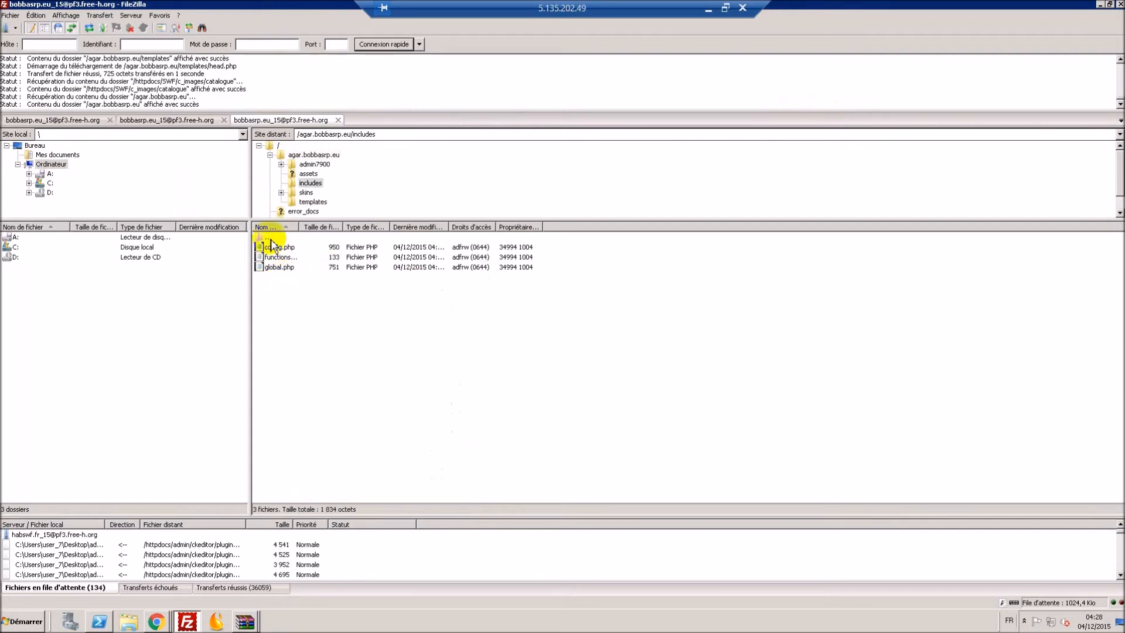
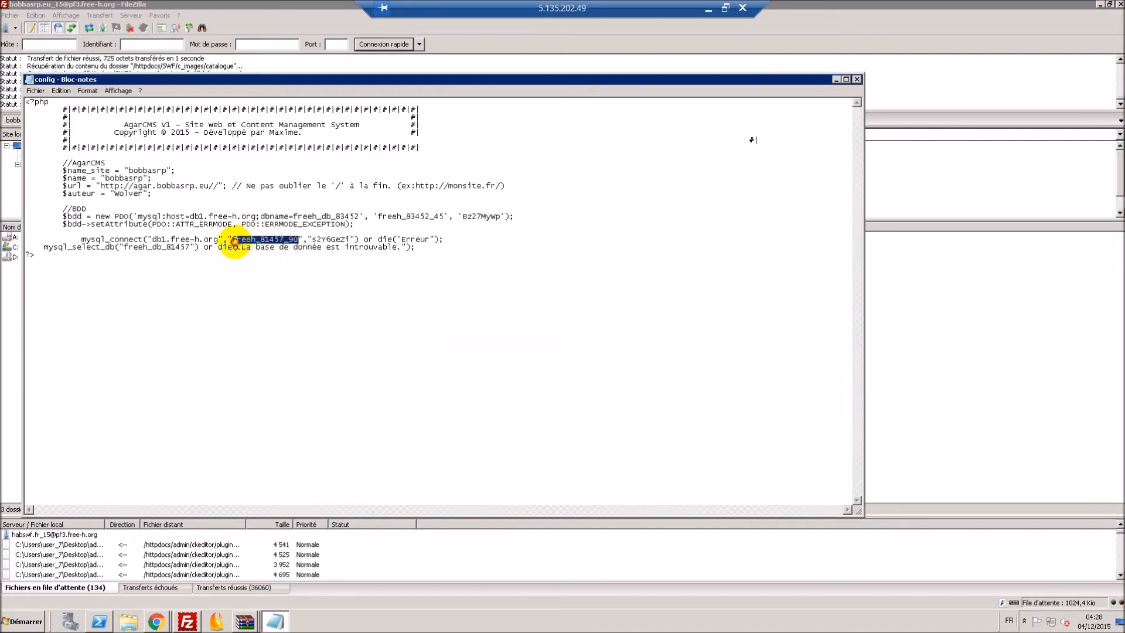
pyautogui.rightClick(239, 240)
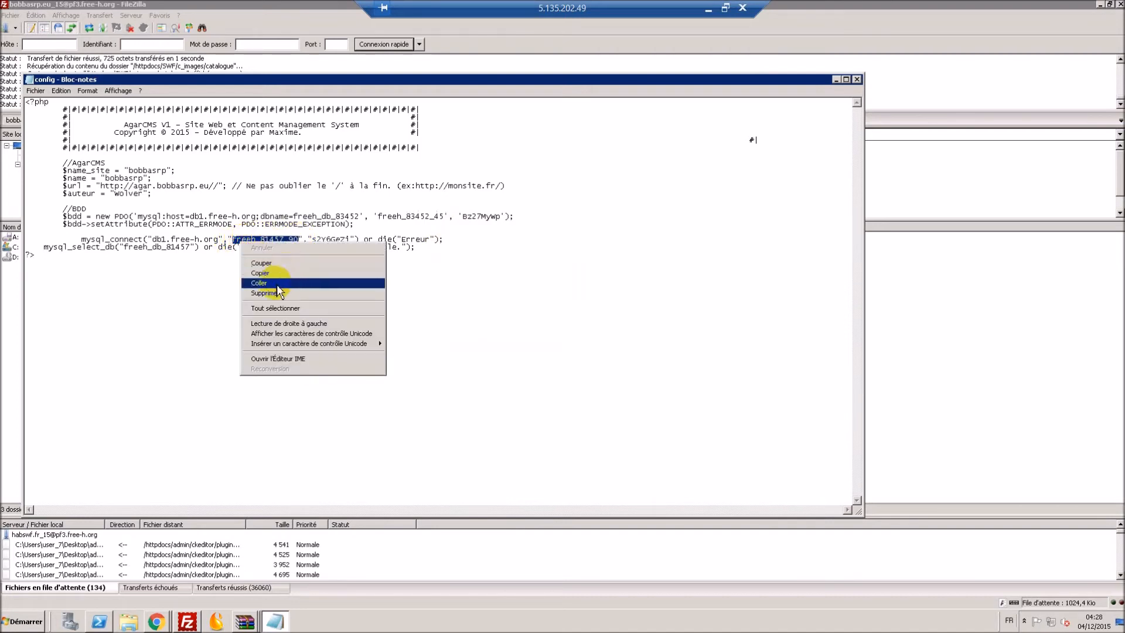
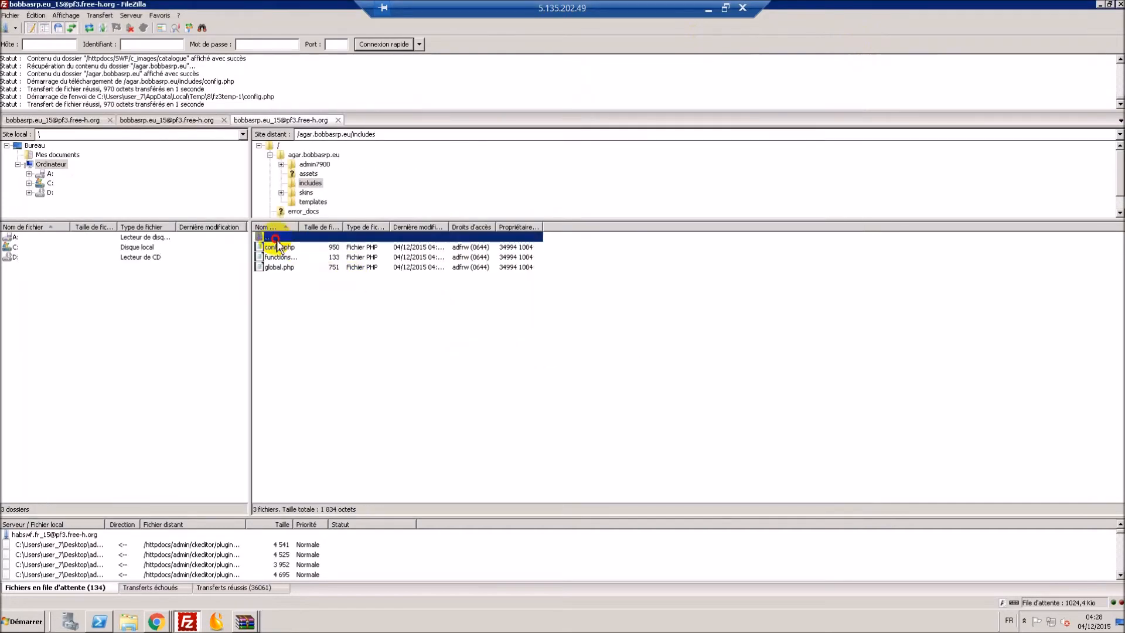
# Step: Look through the server's httpdocs folder and the skins and skins/avatar folders of agar.bobbasrp.eu
pyautogui.doubleClick(276, 238)
pyautogui.doubleClick(276, 267)
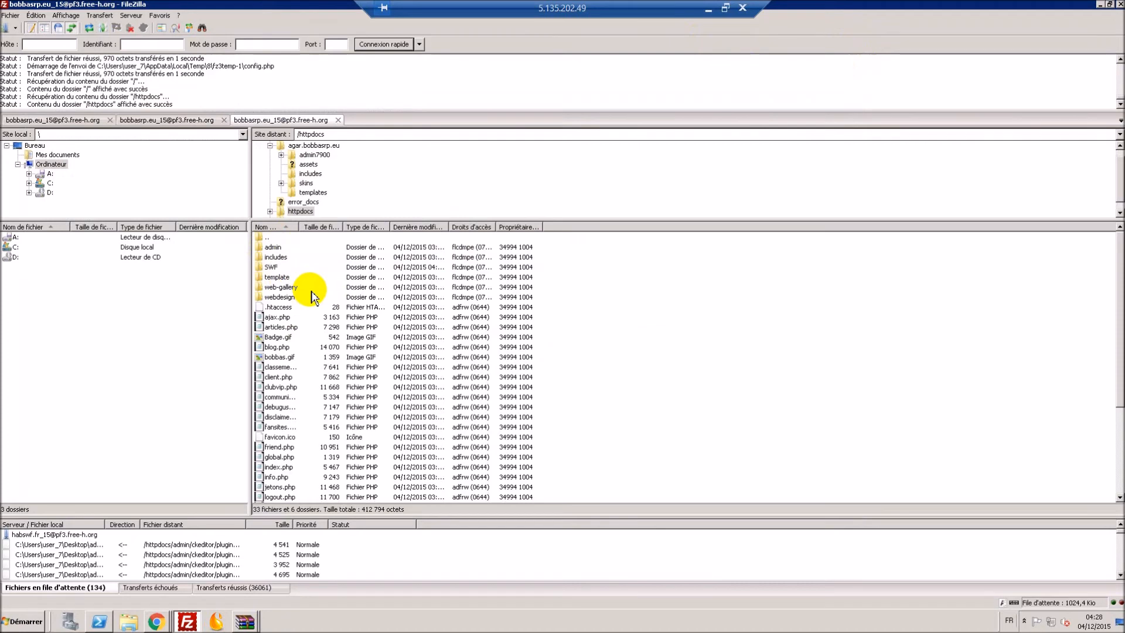
pyautogui.doubleClick(277, 237)
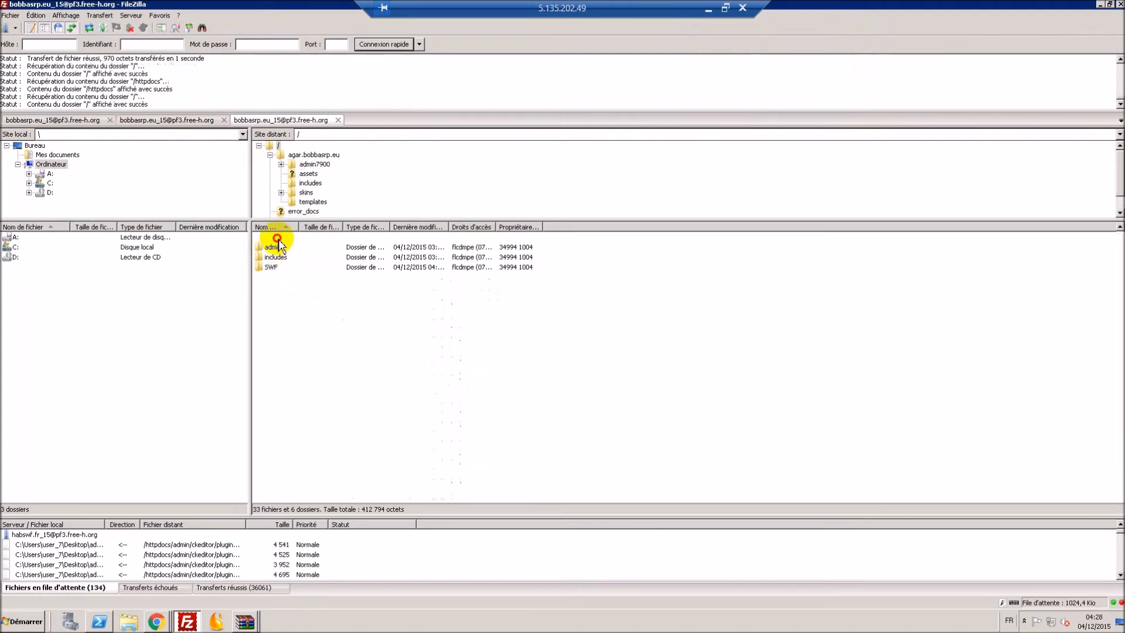
pyautogui.doubleClick(283, 247)
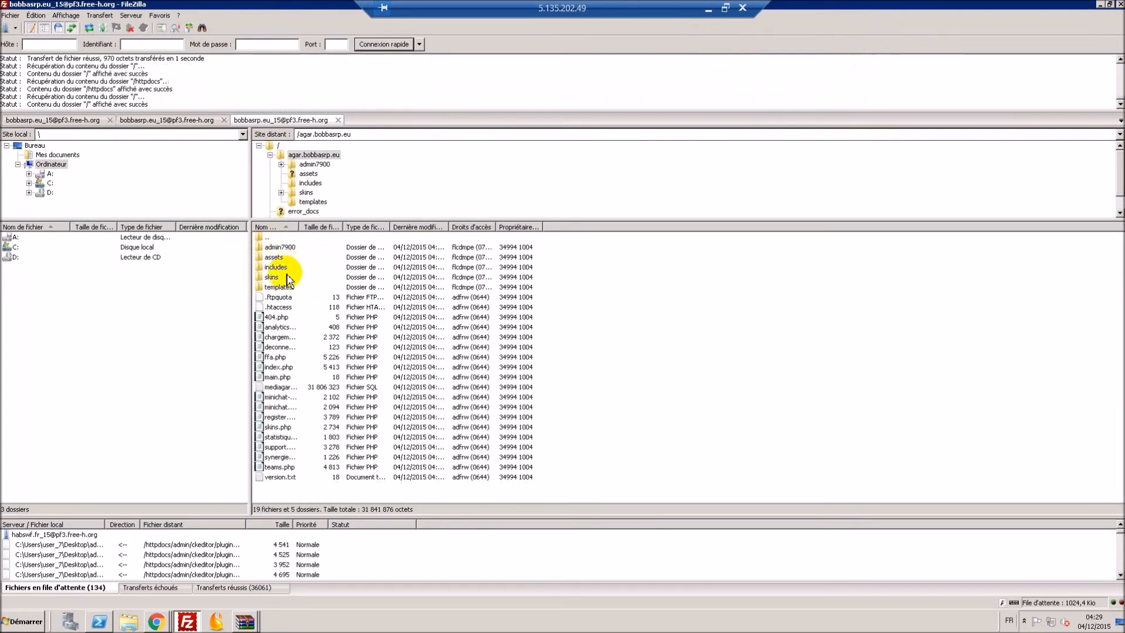
pyautogui.doubleClick(287, 276)
pyautogui.click(305, 363)
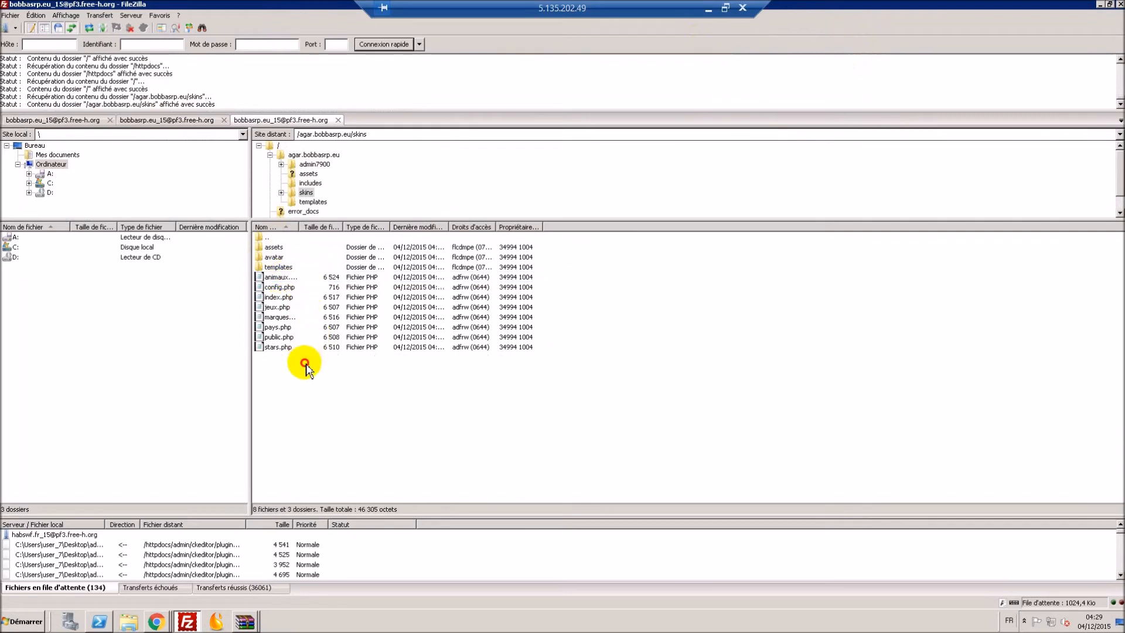
pyautogui.doubleClick(286, 256)
pyautogui.scroll(-20, 290, 281)
pyautogui.scroll(20, 304, 286)
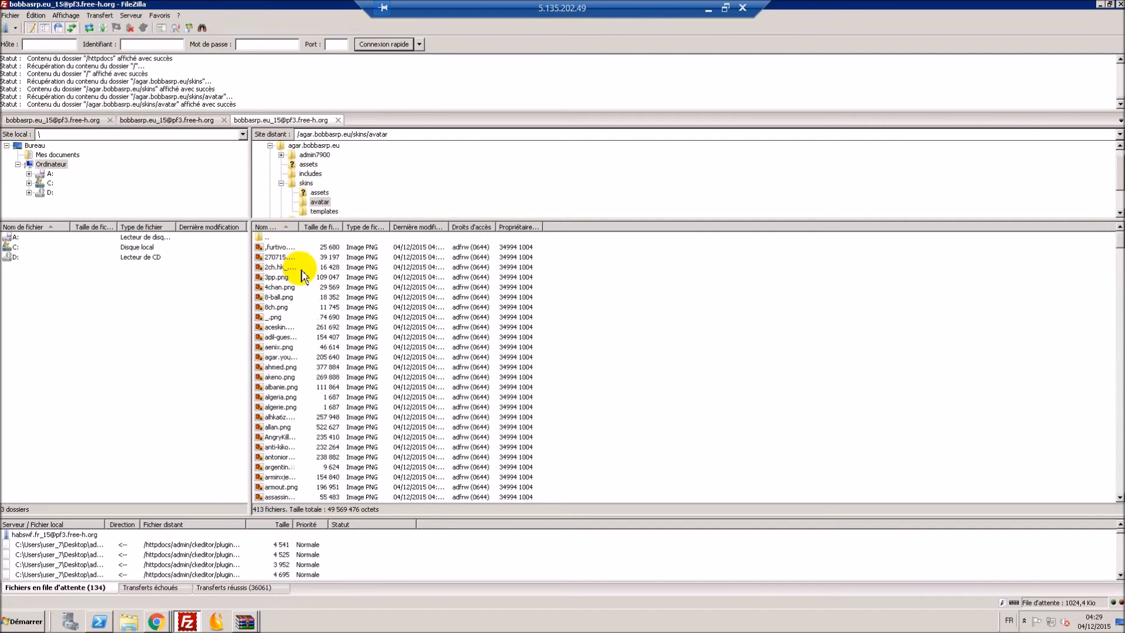
pyautogui.doubleClick(274, 238)
pyautogui.click(274, 238)
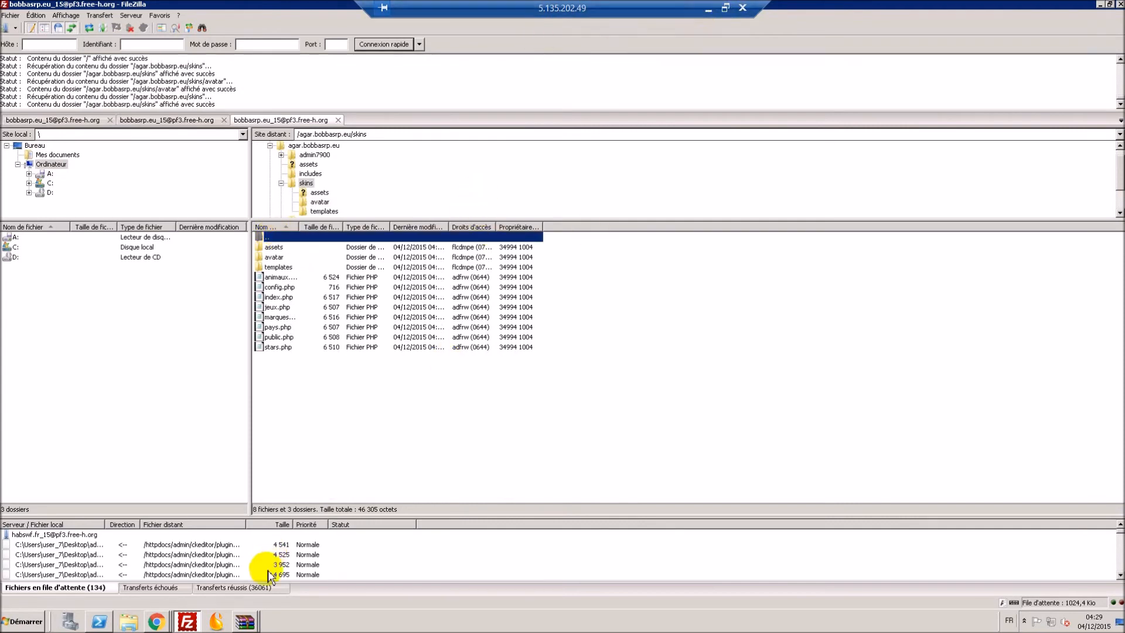
# Step: Reload agar.bobbasrp.eu/index.php in the local browser to retest the site with the updated config
pyautogui.click(708, 8)
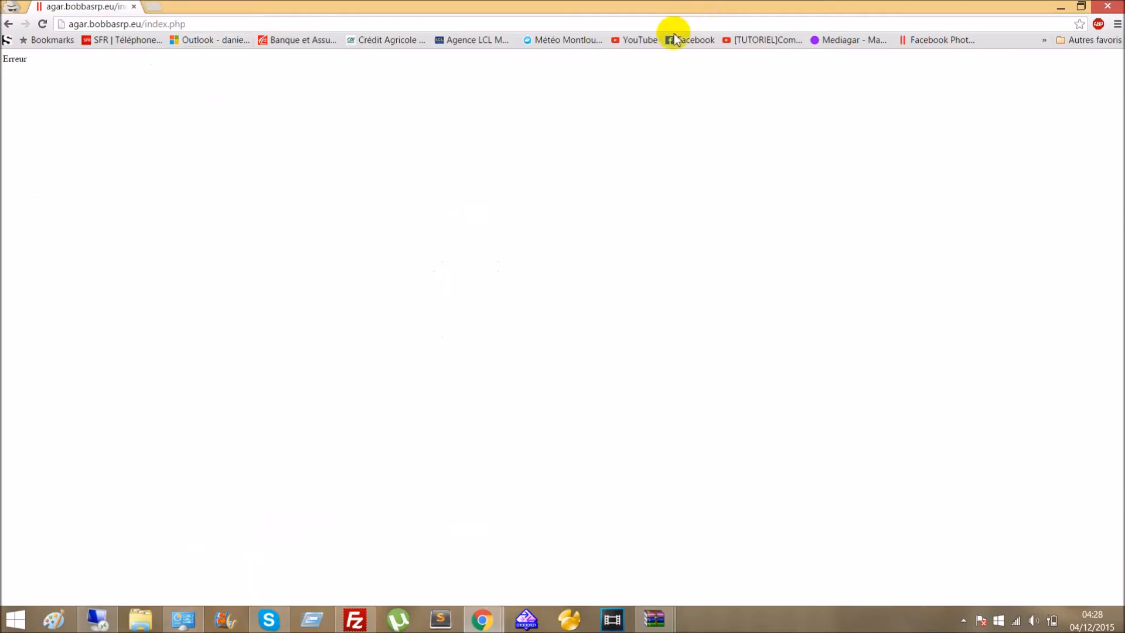
pyautogui.click(44, 24)
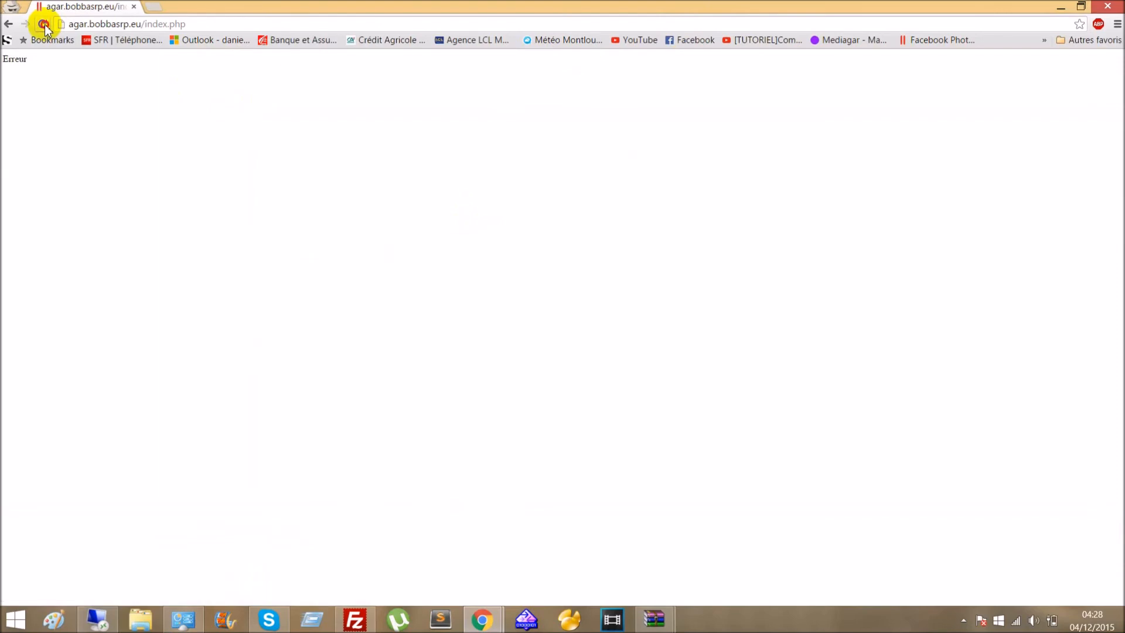
# Step: Return to the remote desktop, examine skins/config.php in Notepad, close it and go back up to agar.bobbasrp.eu
pyautogui.click(98, 619)
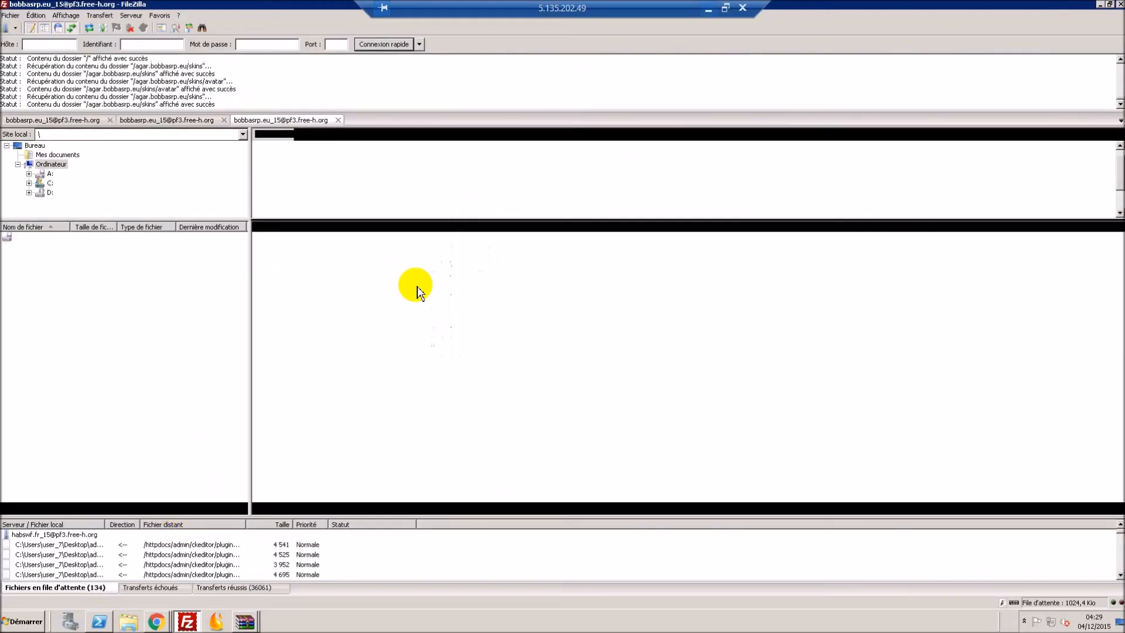
pyautogui.rightClick(285, 287)
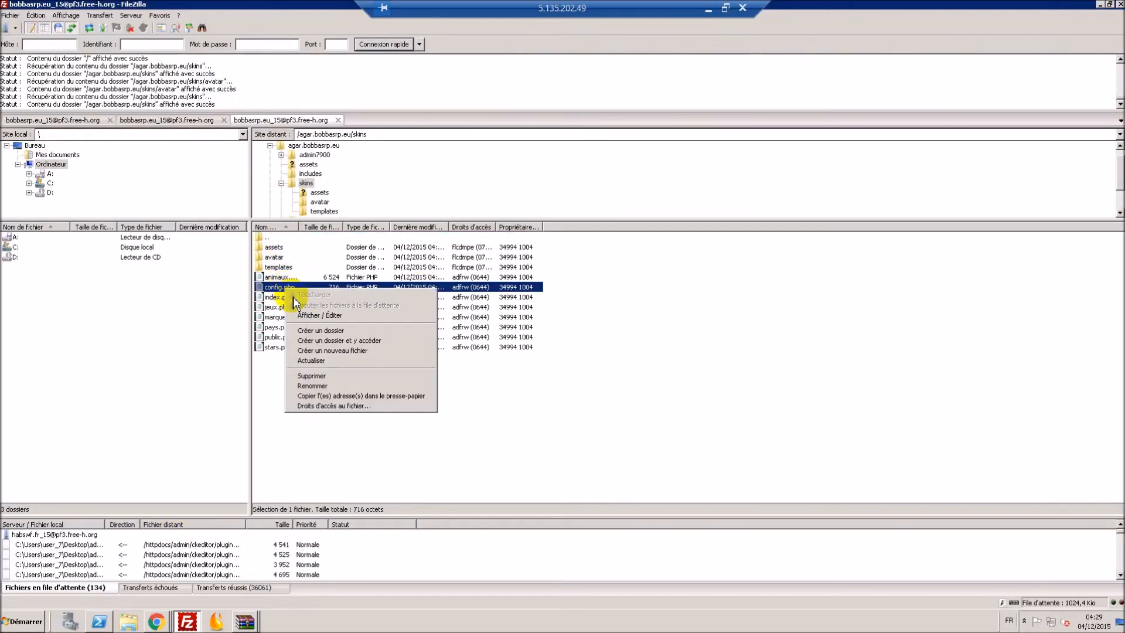
pyautogui.click(312, 317)
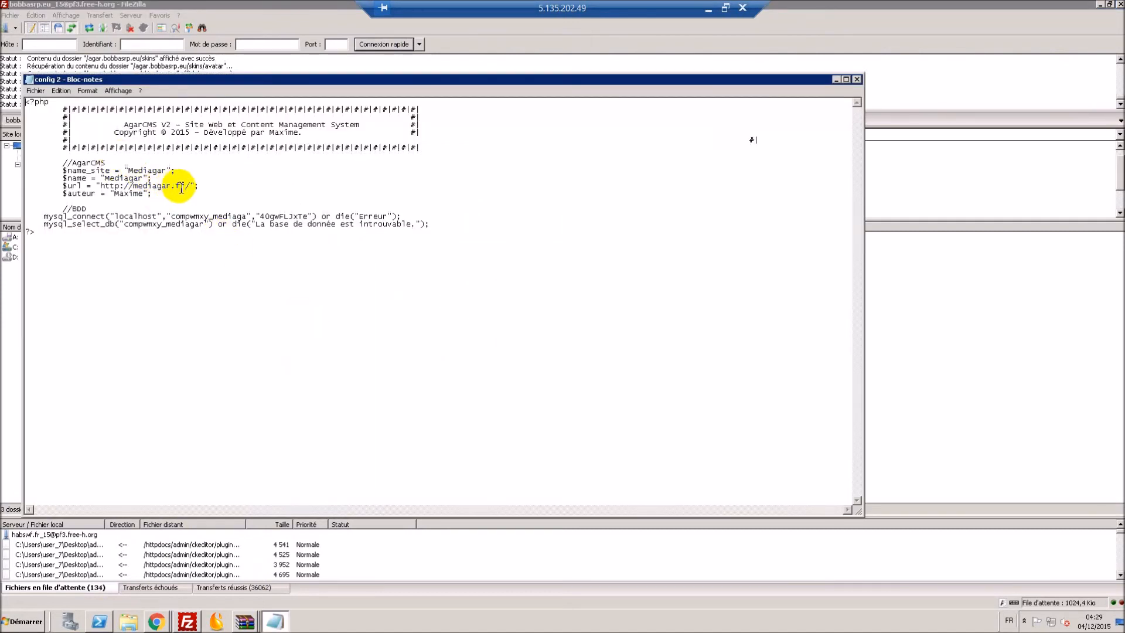
pyautogui.moveTo(184, 188); pyautogui.dragTo(133, 187)
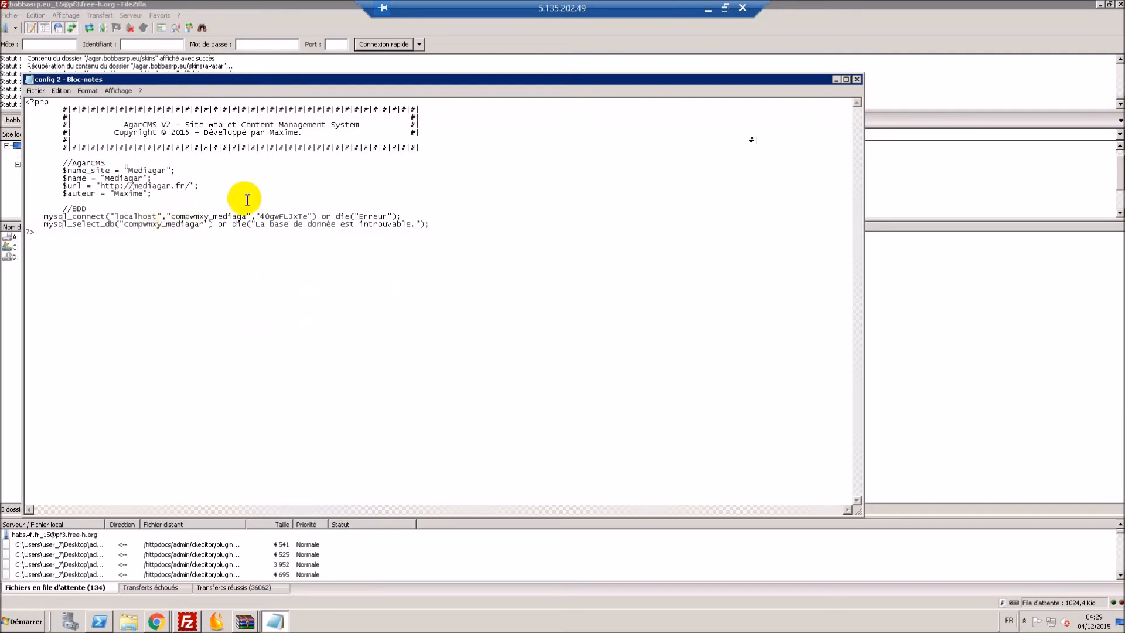
pyautogui.click(855, 82)
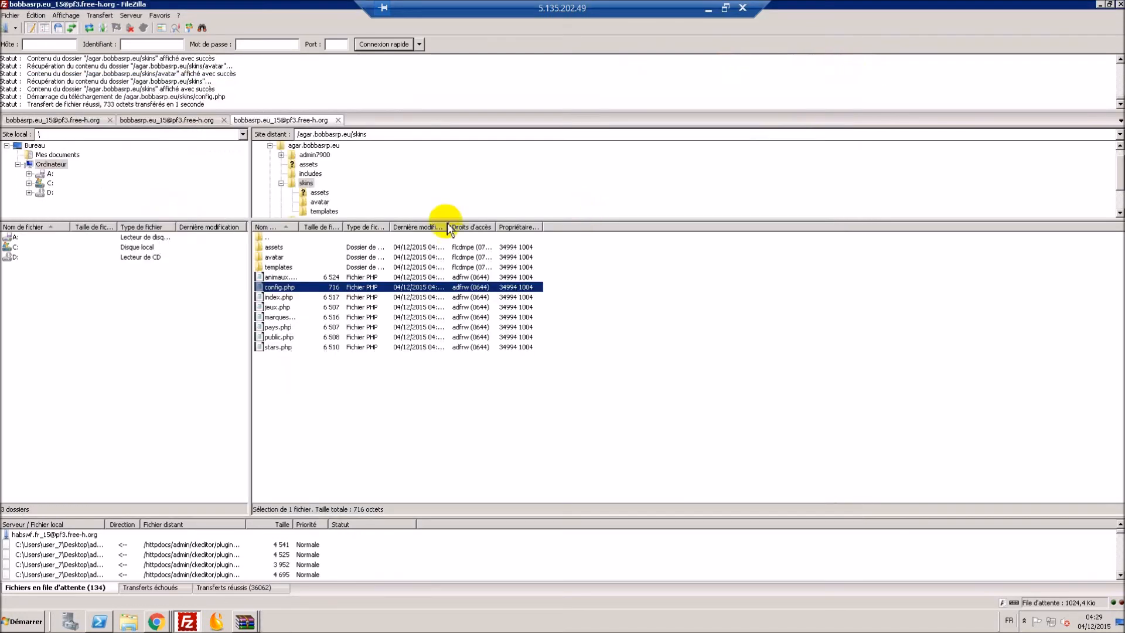
pyautogui.click(284, 240)
pyautogui.doubleClick(284, 241)
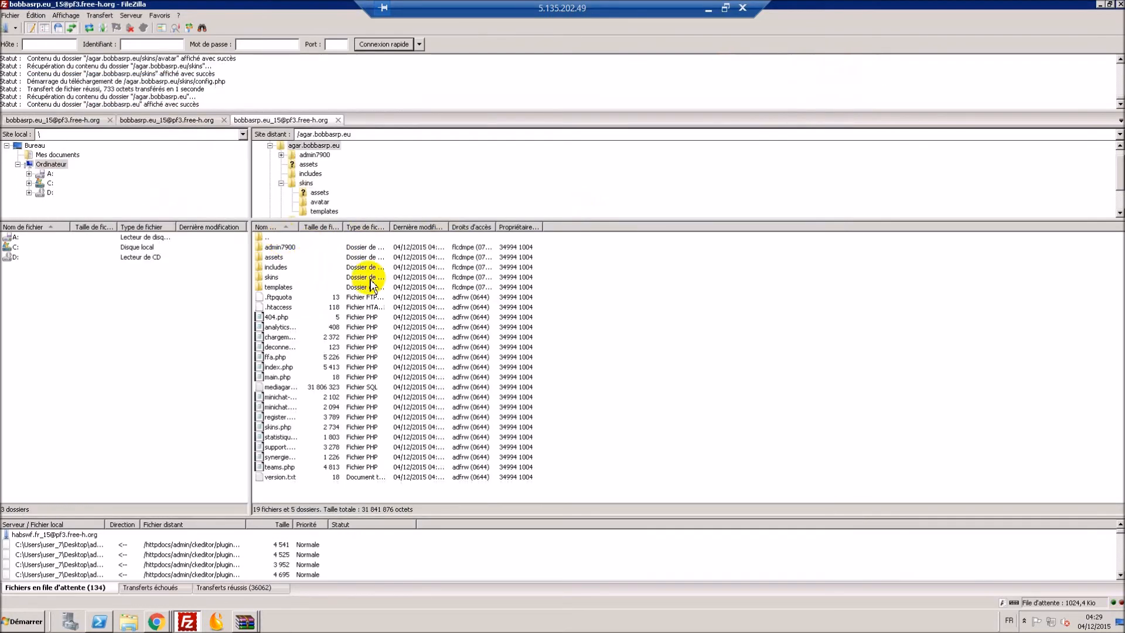
# Step: Replace the database password in the mysql_connect line of includes/config.php with the PDO line's password, upload the file and return to the local browser
pyautogui.doubleClick(300, 267)
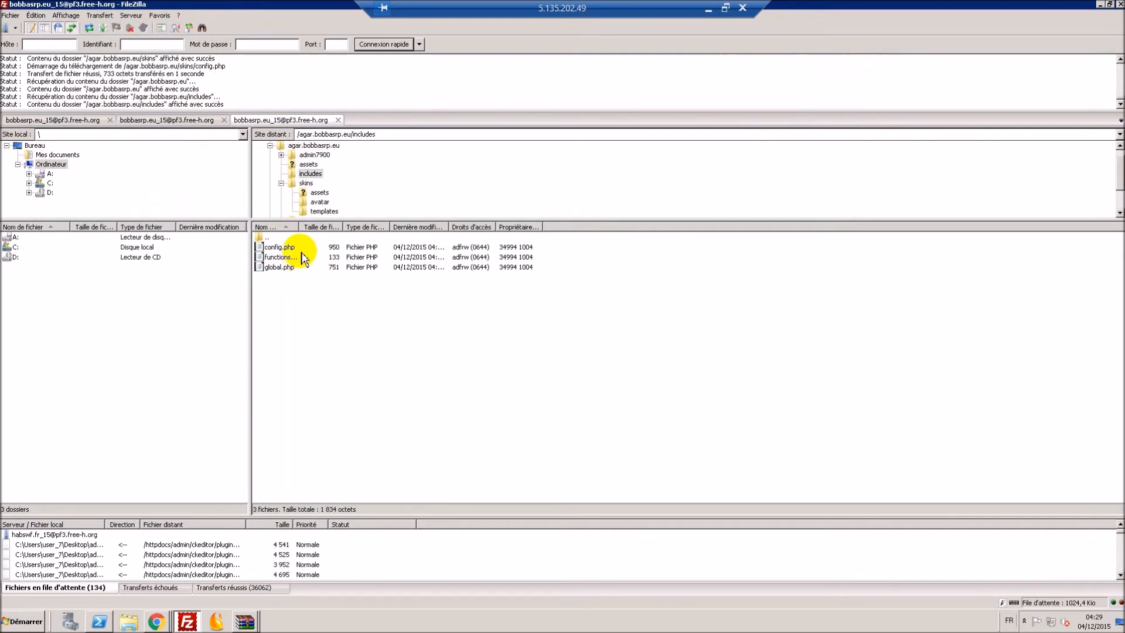
pyautogui.rightClick(301, 249)
pyautogui.click(338, 276)
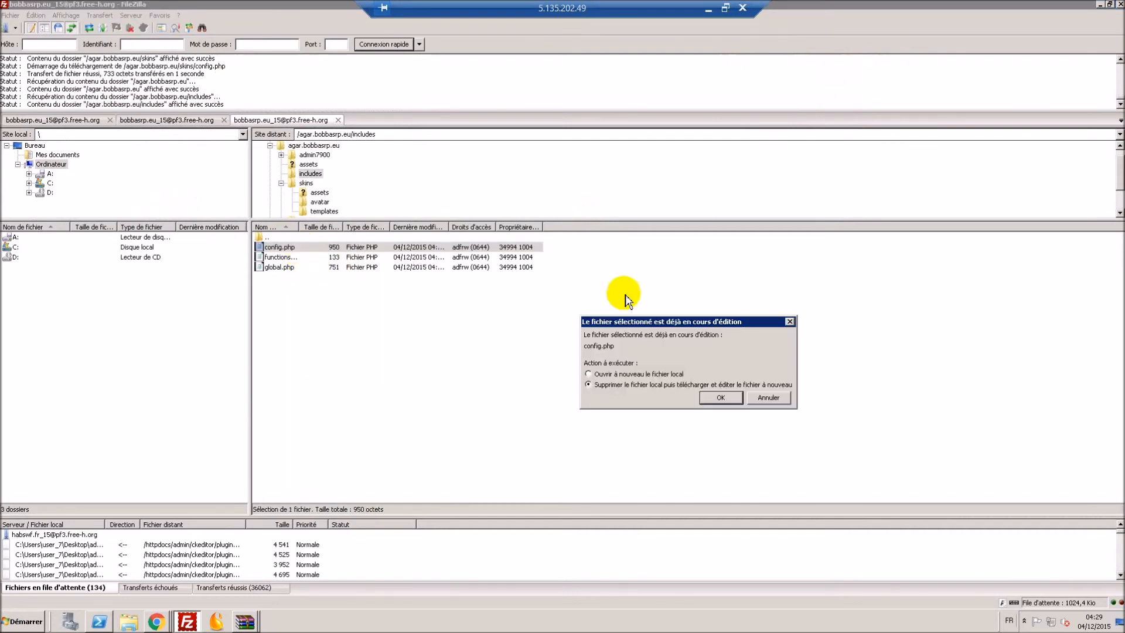
pyautogui.click(722, 395)
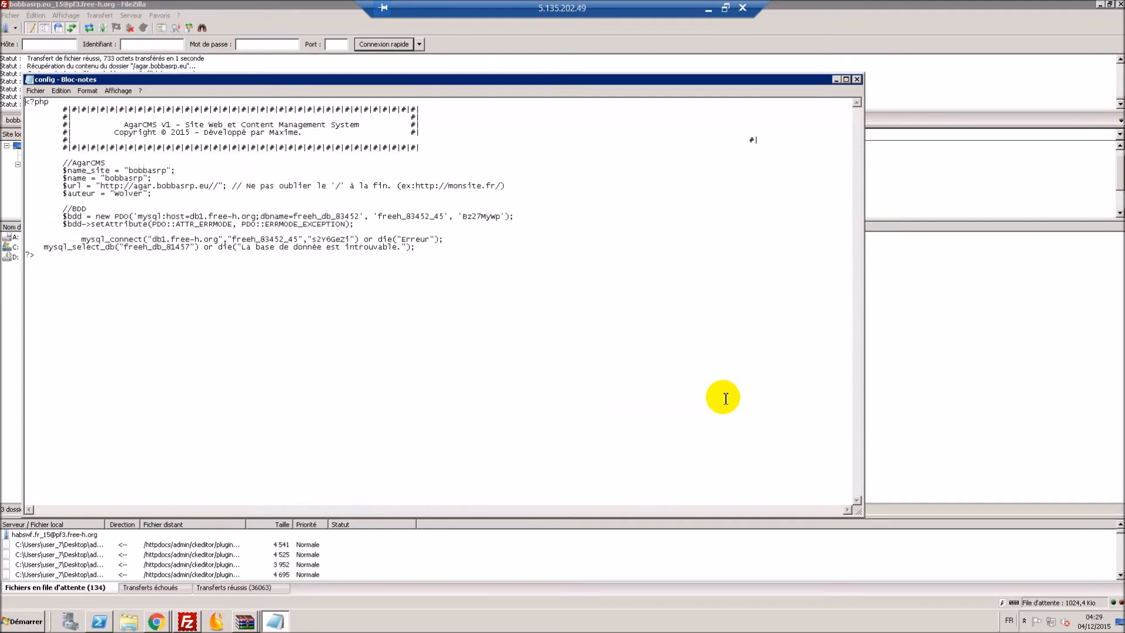
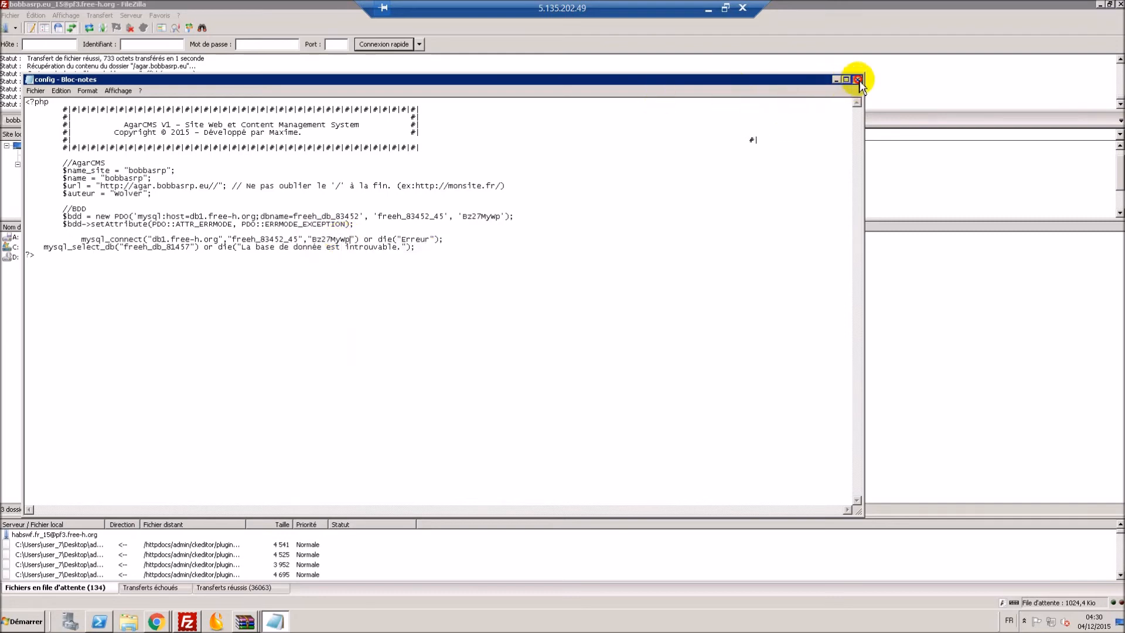
pyautogui.click(859, 79)
pyautogui.click(519, 320)
pyautogui.click(555, 345)
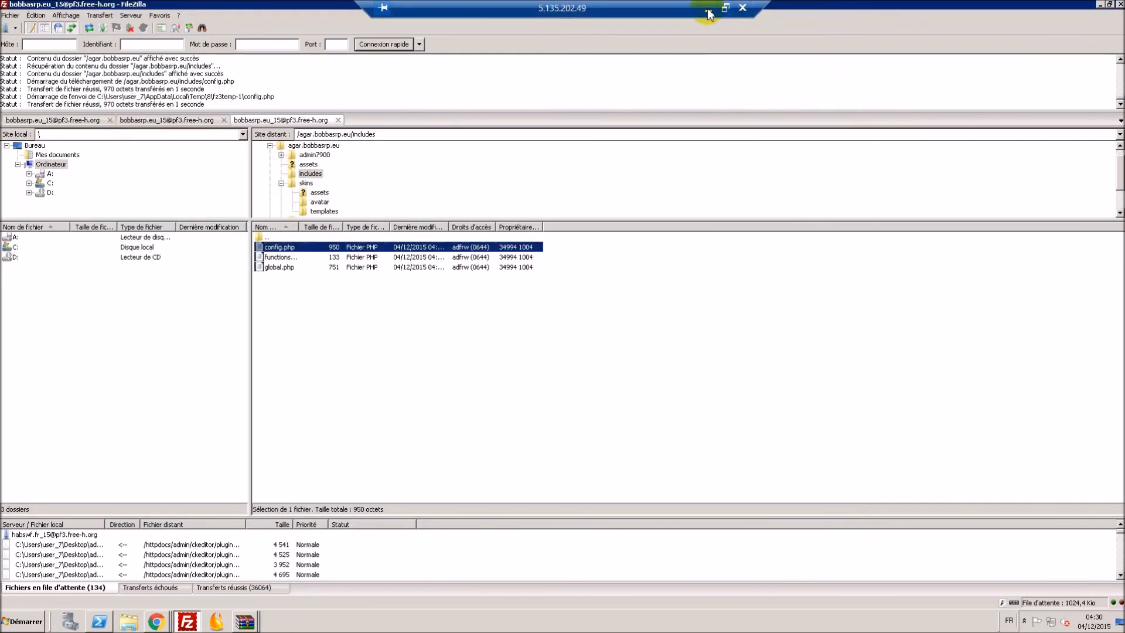
pyautogui.click(726, 10)
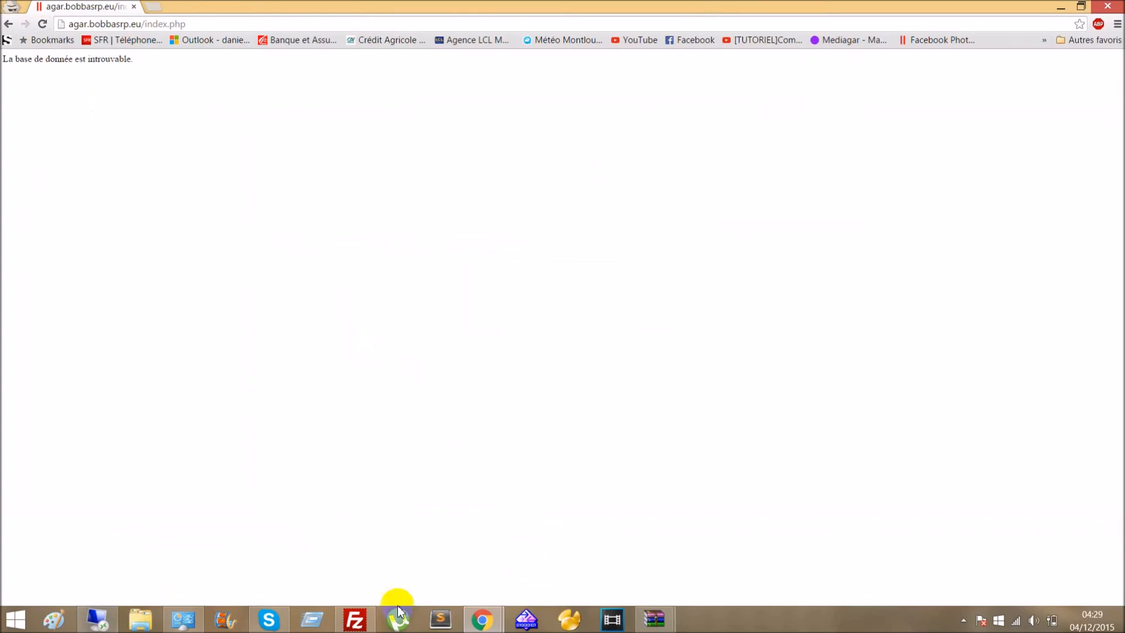
# Step: Try the PDO line's database name as the mysql_connect username in includes/config.php, upload the file and reload index.php in the local browser
pyautogui.click(97, 622)
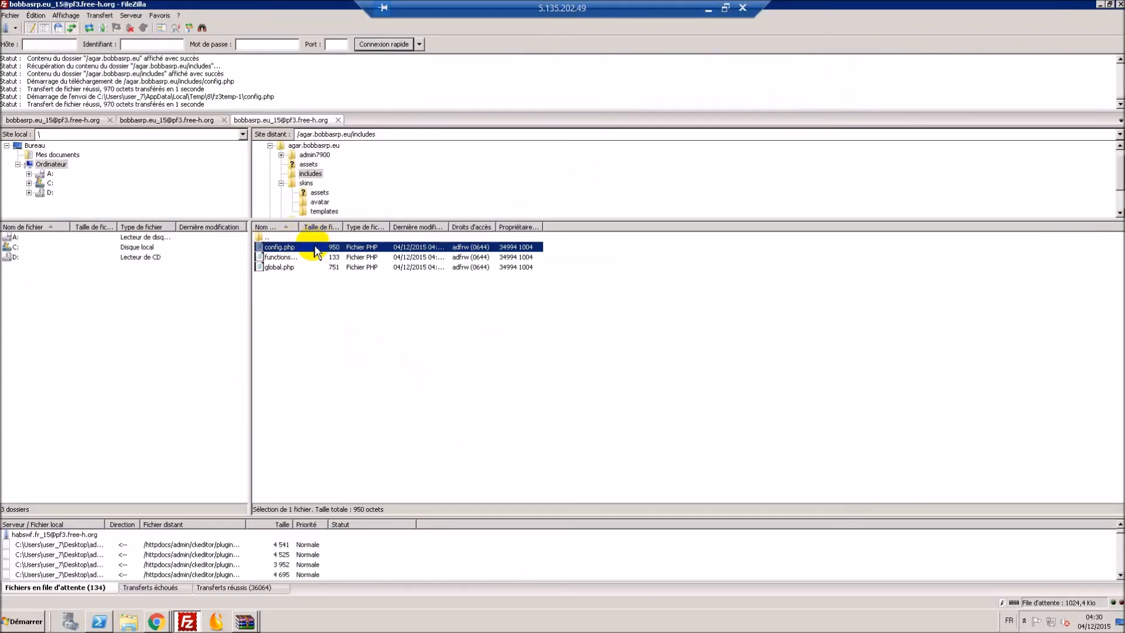
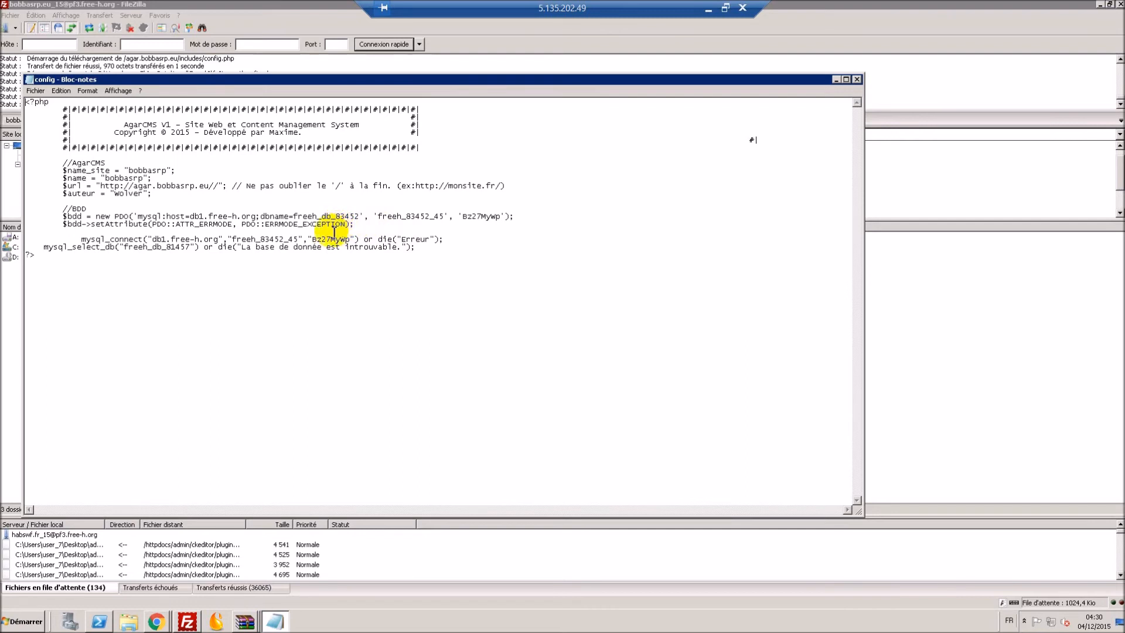
pyautogui.moveTo(359, 216); pyautogui.dragTo(291, 216)
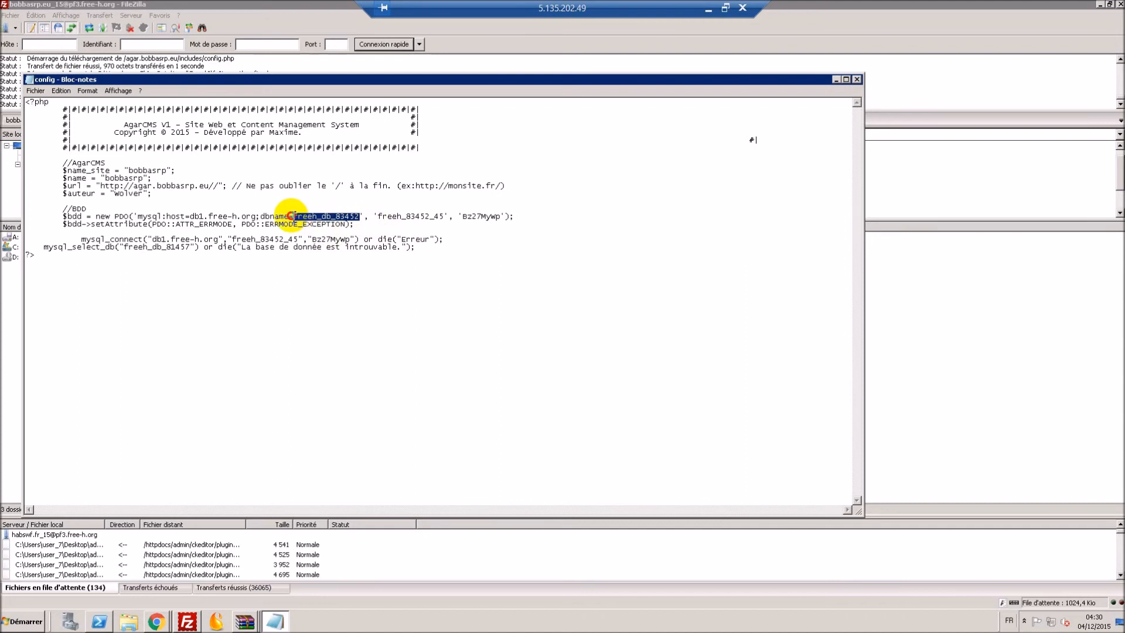
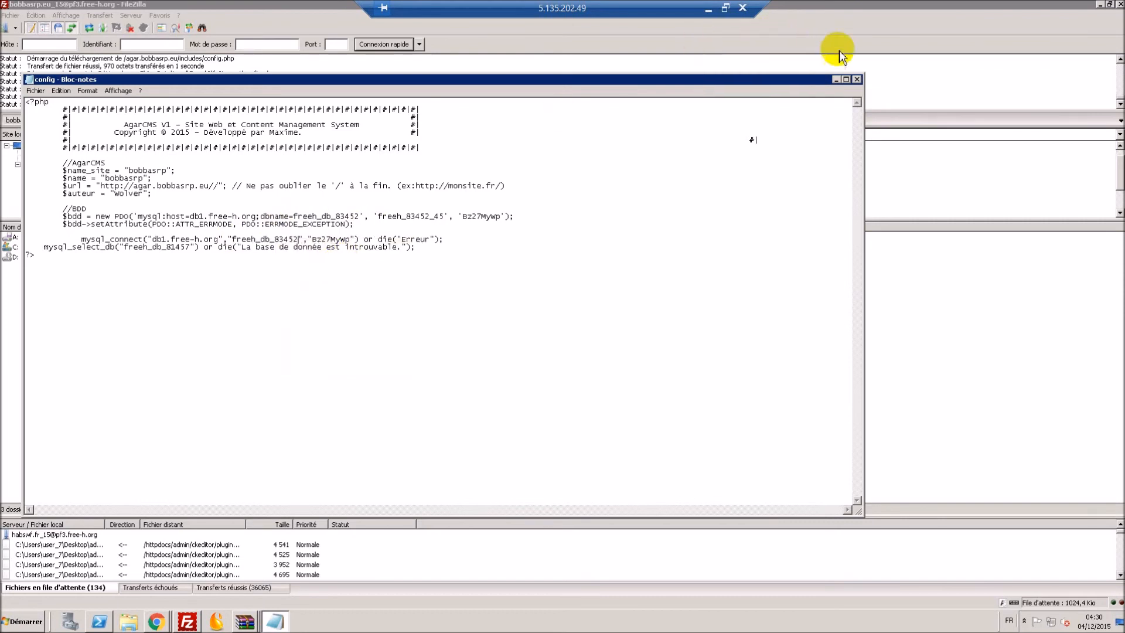
pyautogui.click(856, 79)
pyautogui.click(557, 319)
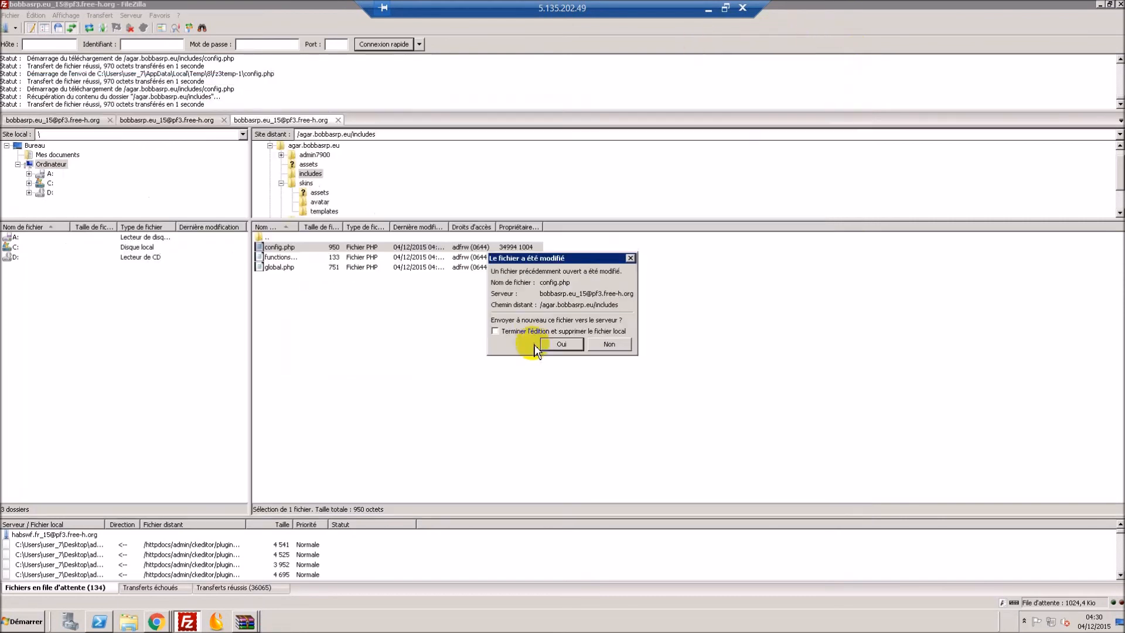
pyautogui.click(563, 347)
pyautogui.click(708, 13)
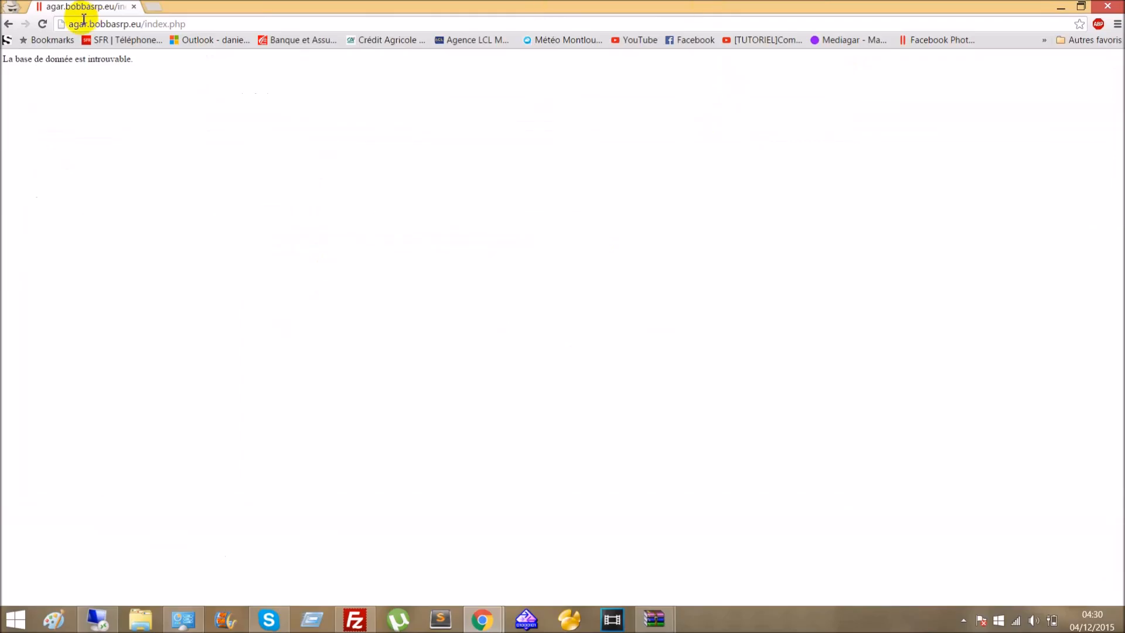
pyautogui.click(43, 24)
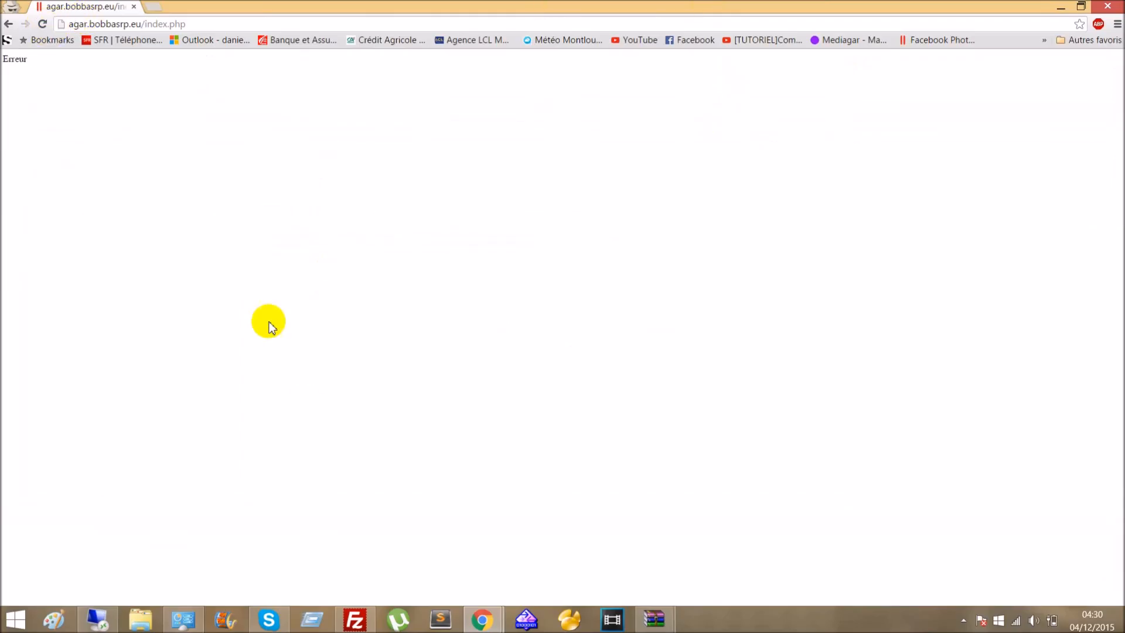
# Step: Reopen includes/config.php on the remote desktop and set the mysql_connect username back to the one used in the PDO line
pyautogui.click(94, 622)
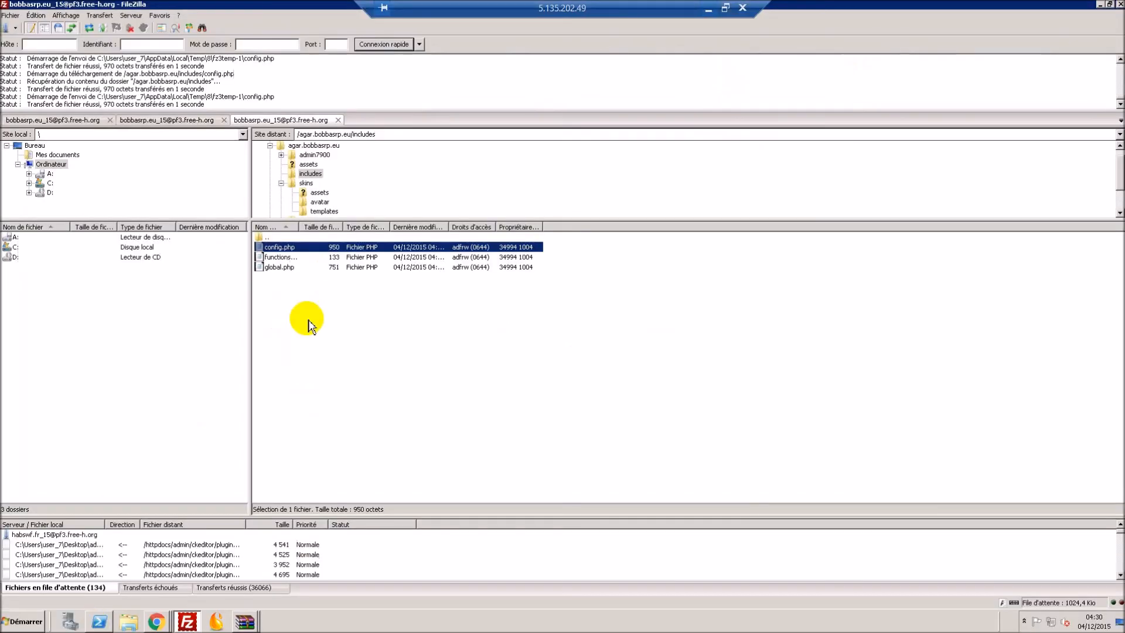
pyautogui.rightClick(281, 246)
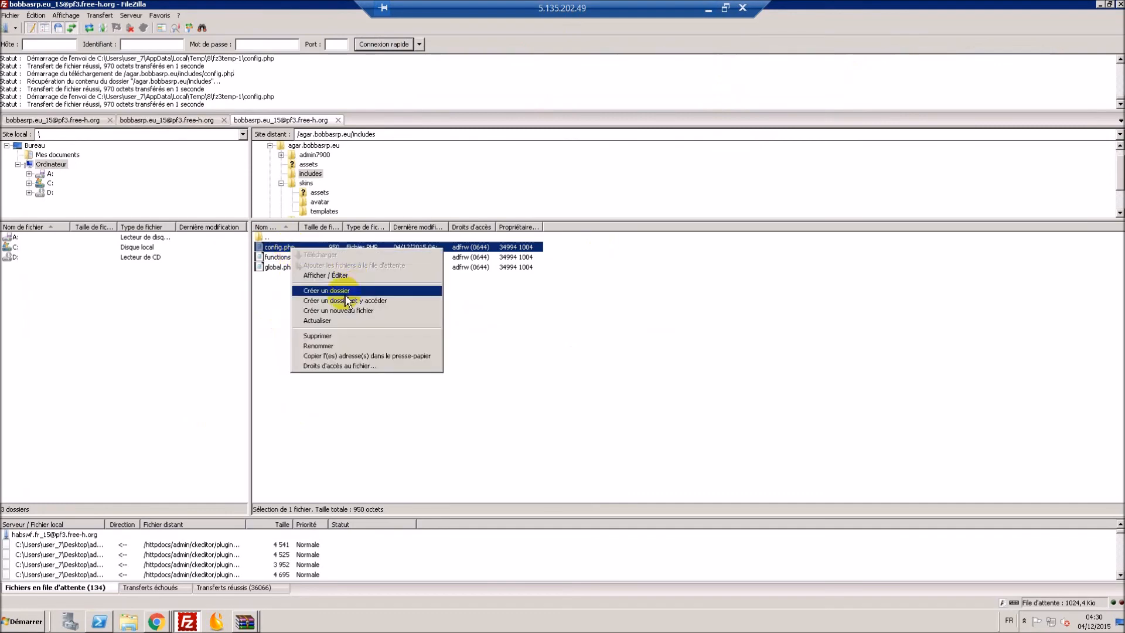
pyautogui.click(404, 276)
pyautogui.click(724, 397)
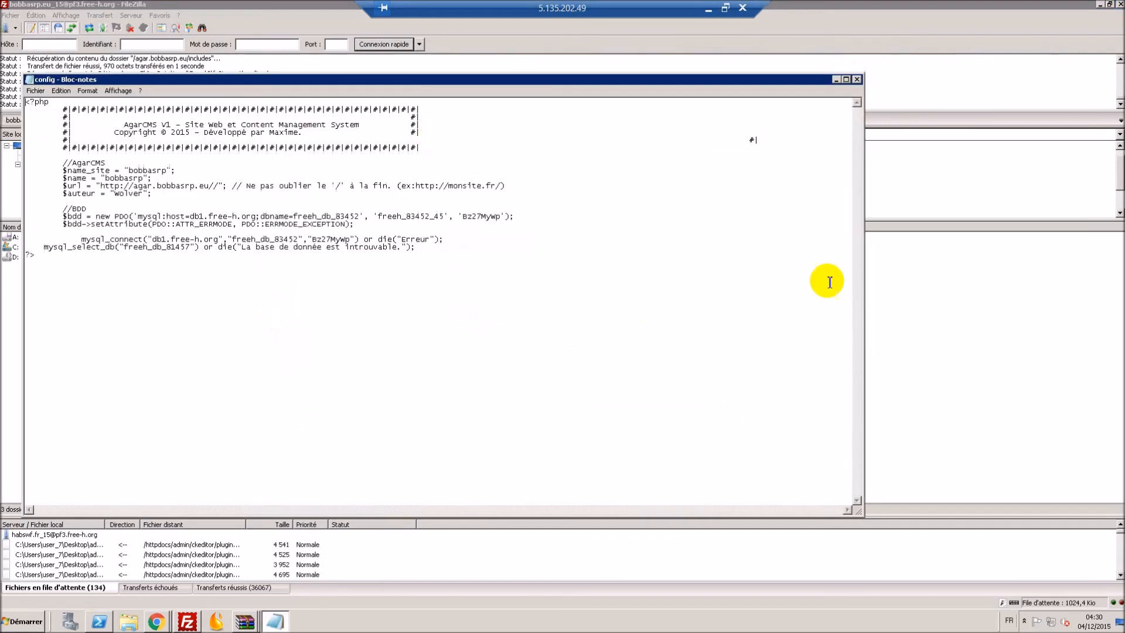
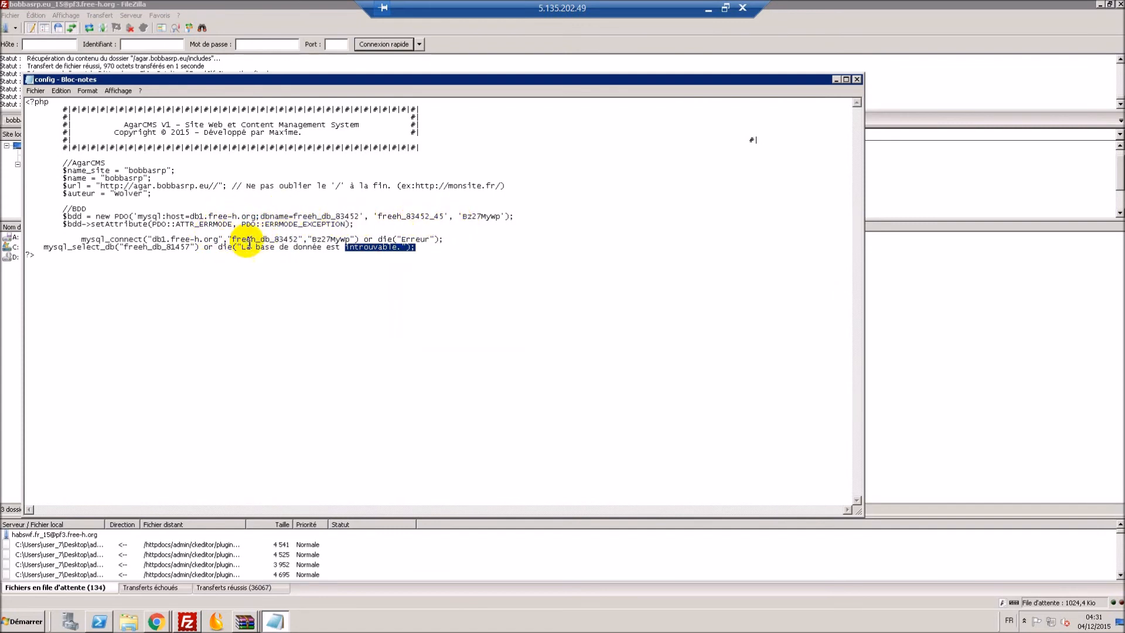
pyautogui.moveTo(299, 239); pyautogui.dragTo(246, 240)
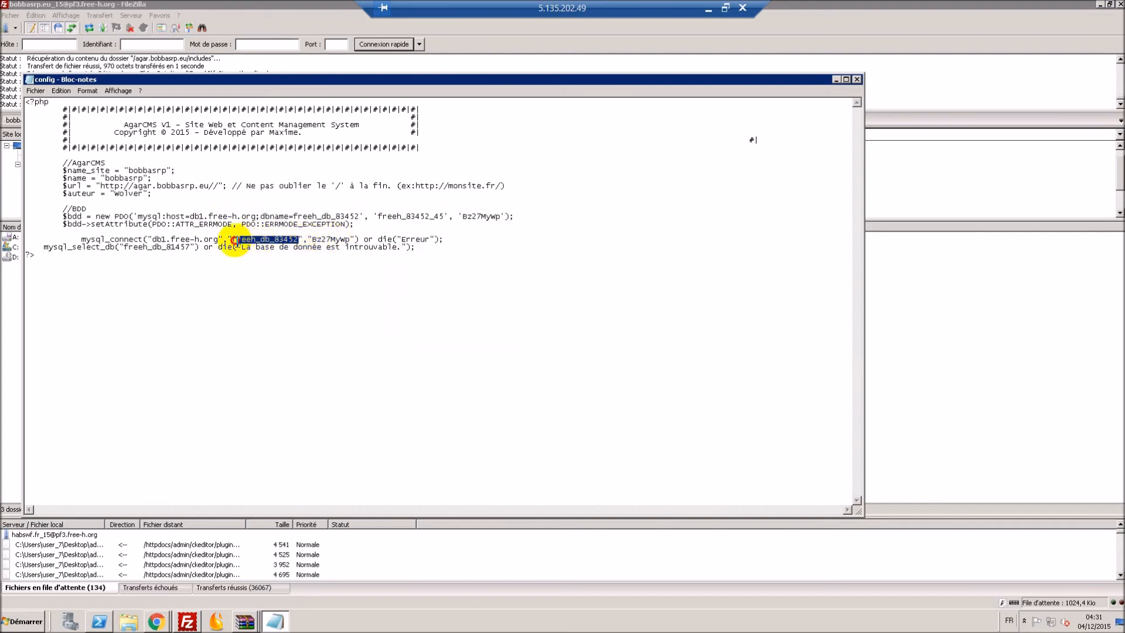
pyautogui.rightClick(246, 241)
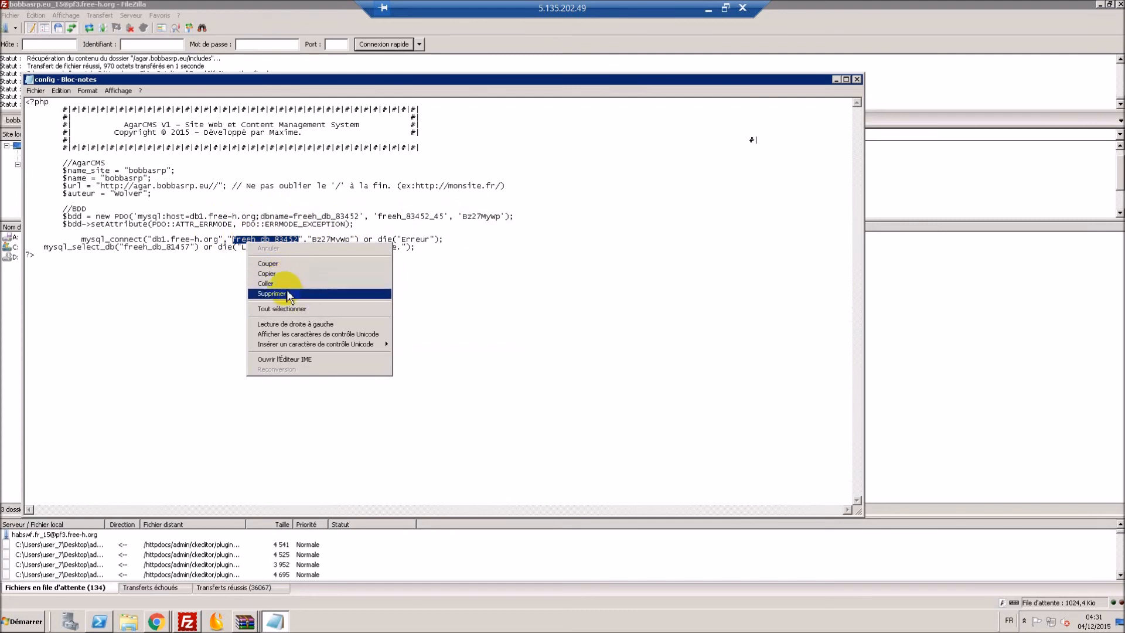
pyautogui.click(281, 283)
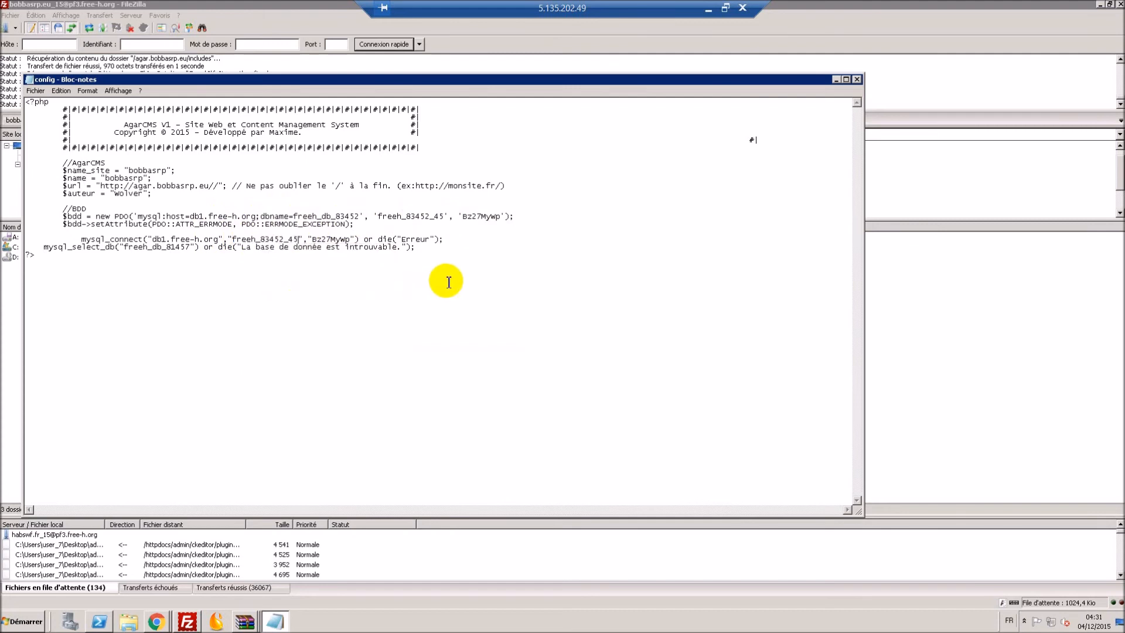
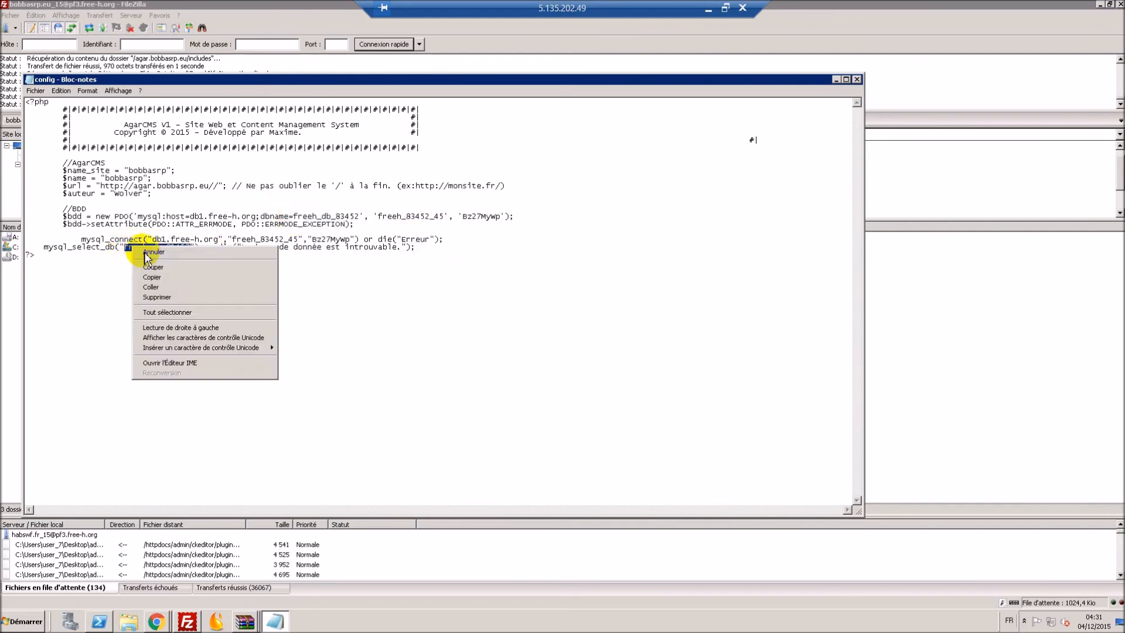
# Step: Set the mysql_select_db database name to the PDO line's one, upload includes/config.php and reload index.php in the local browser
pyautogui.click(157, 295)
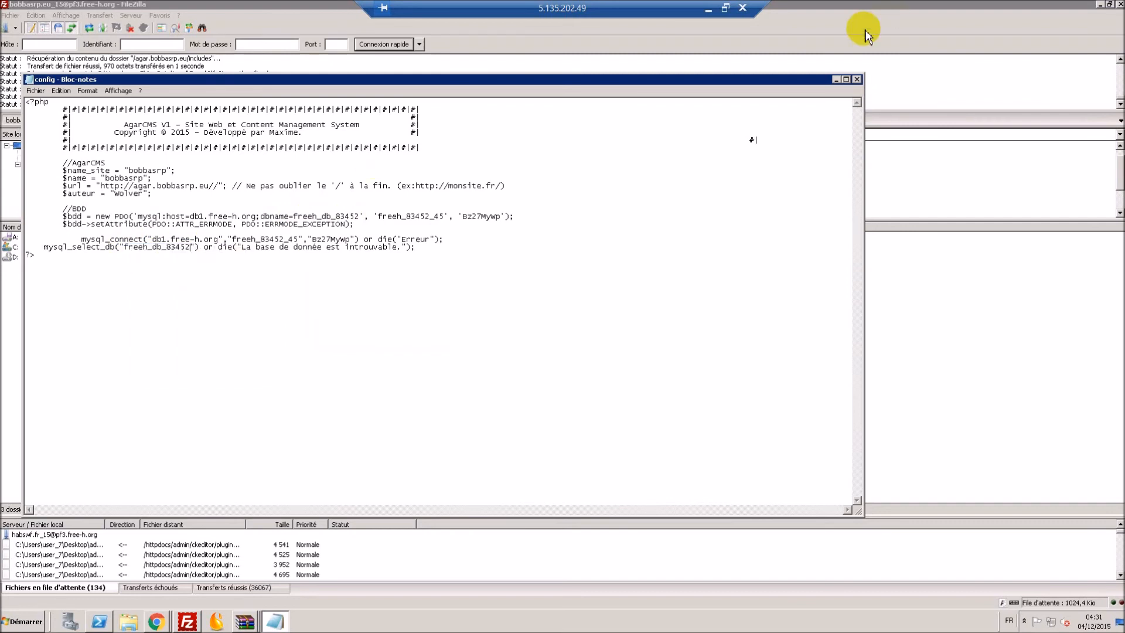
pyautogui.click(856, 79)
pyautogui.click(515, 318)
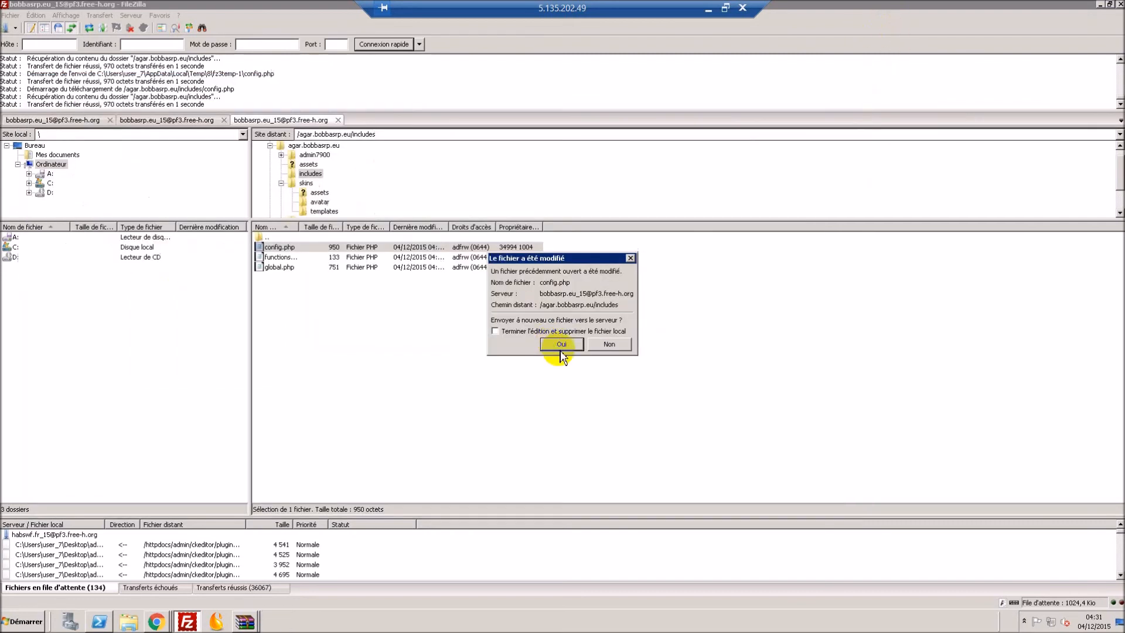
pyautogui.click(561, 348)
pyautogui.click(708, 11)
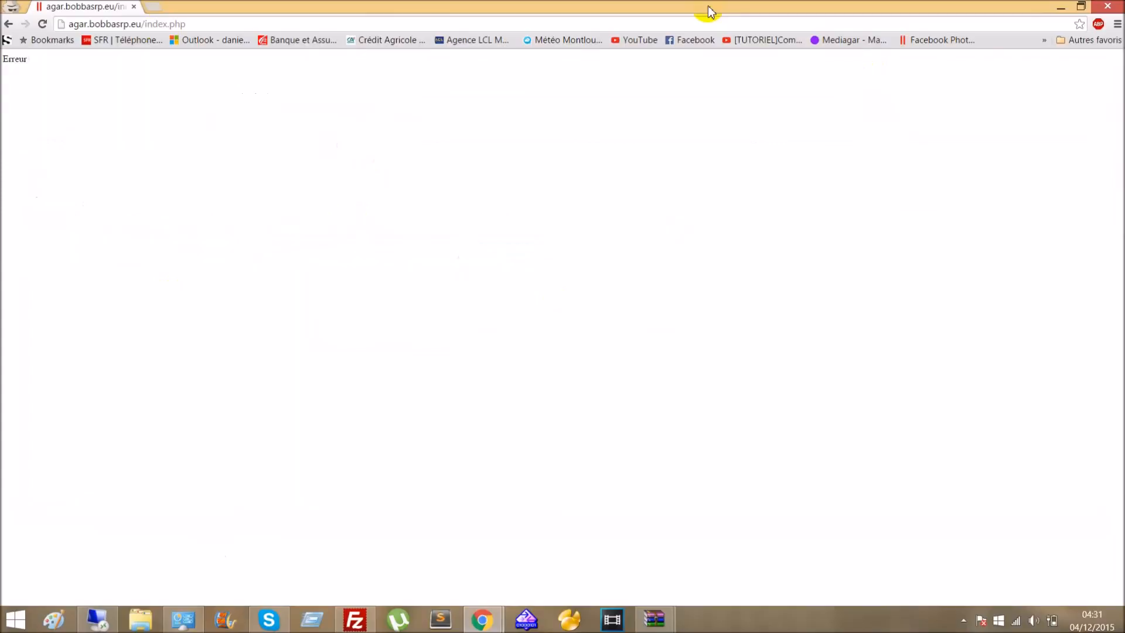
pyautogui.click(42, 23)
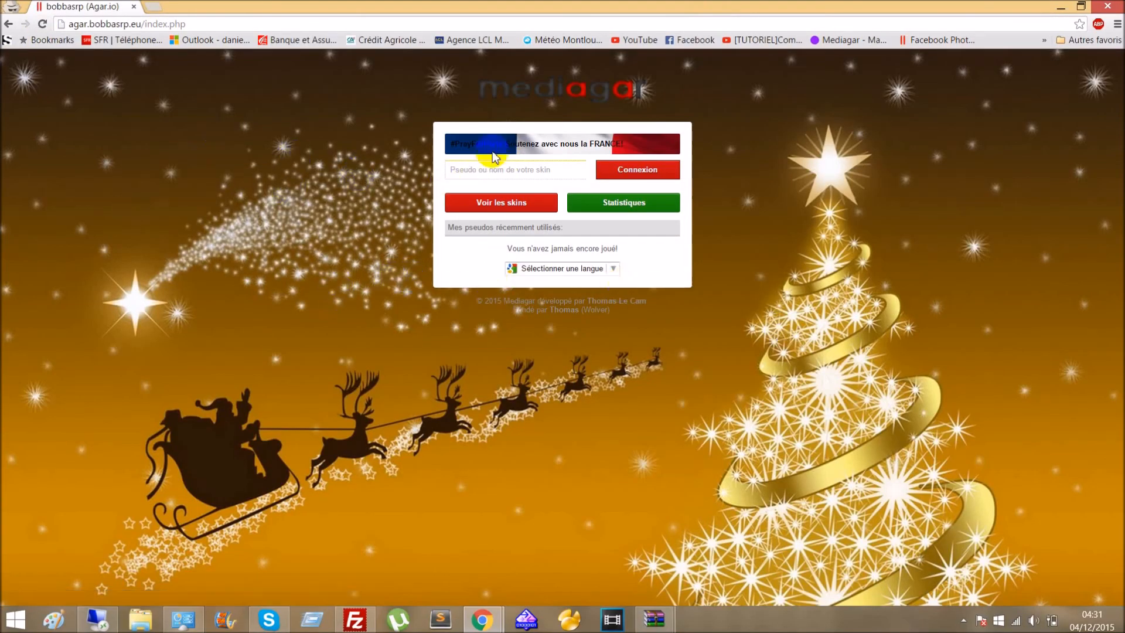
# Step: Connect to the Mediagar site with a nickname, try Mode FFA and go back to the game mode choice
pyautogui.click(562, 168)
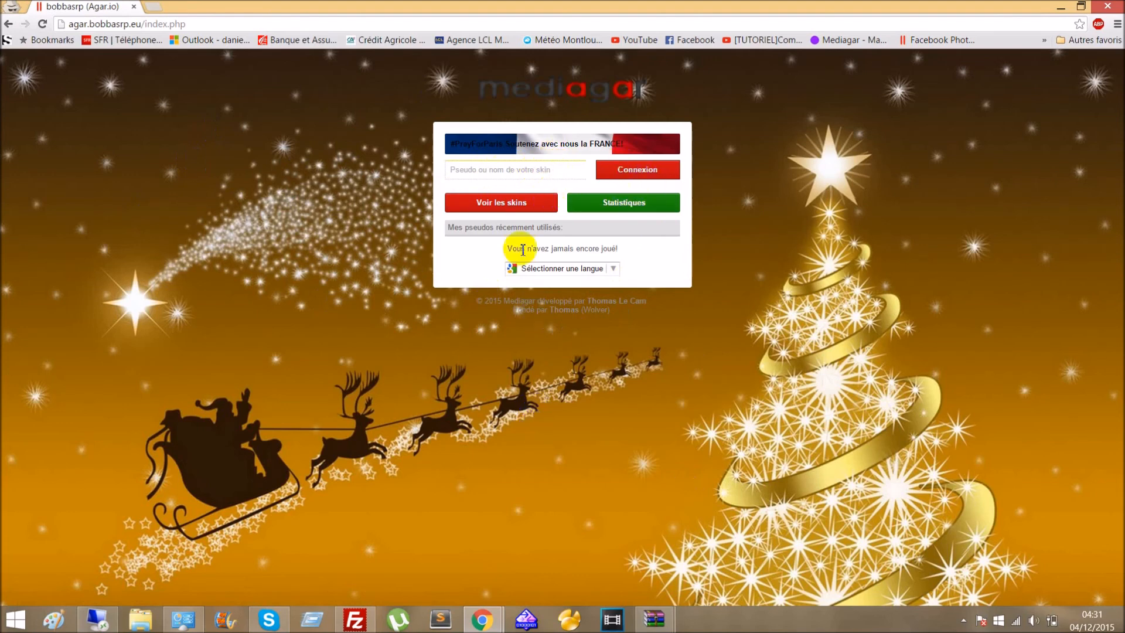
pyautogui.click(475, 171)
pyautogui.click(468, 186)
pyautogui.click(632, 171)
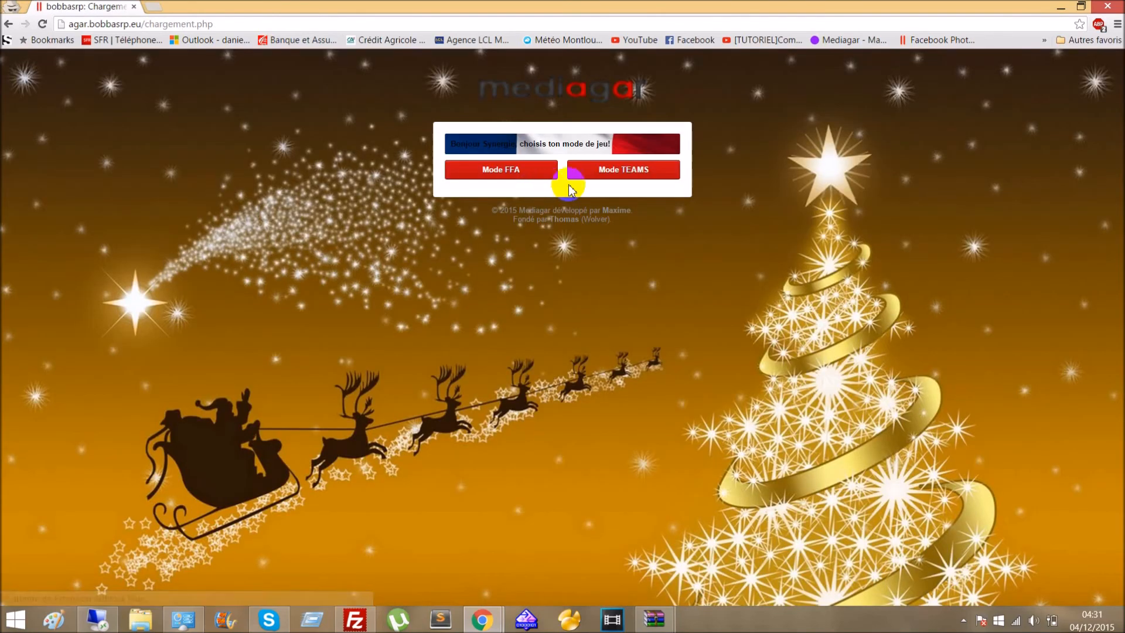
pyautogui.click(534, 182)
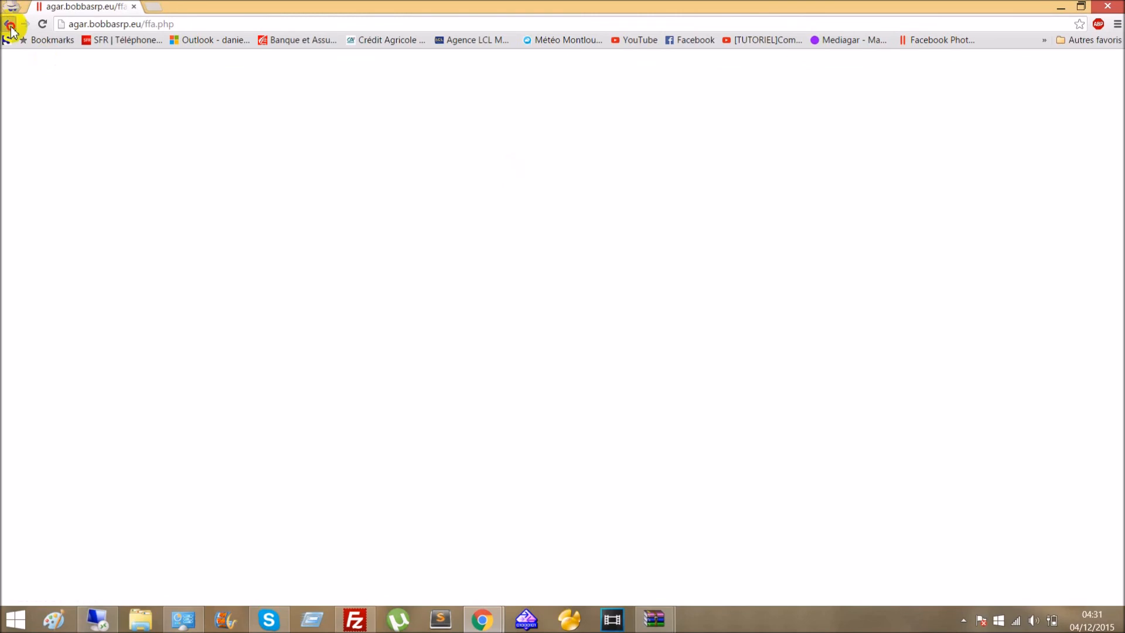
pyautogui.click(10, 25)
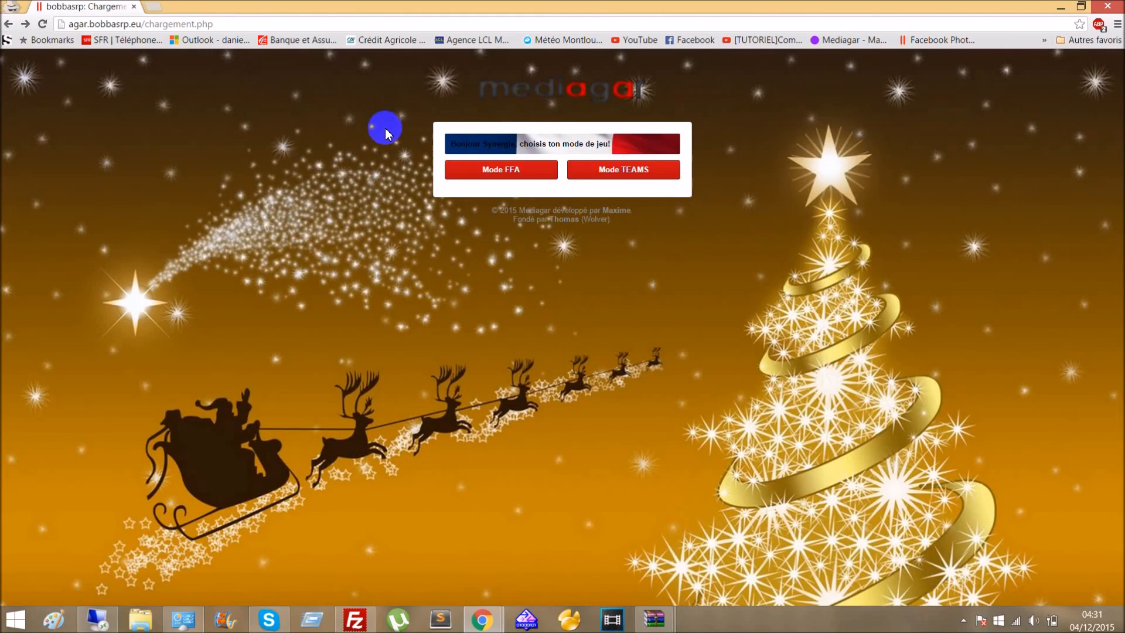
# Step: Go back to the index34.php page, correct its address and return to the game mode choice
pyautogui.click(11, 24)
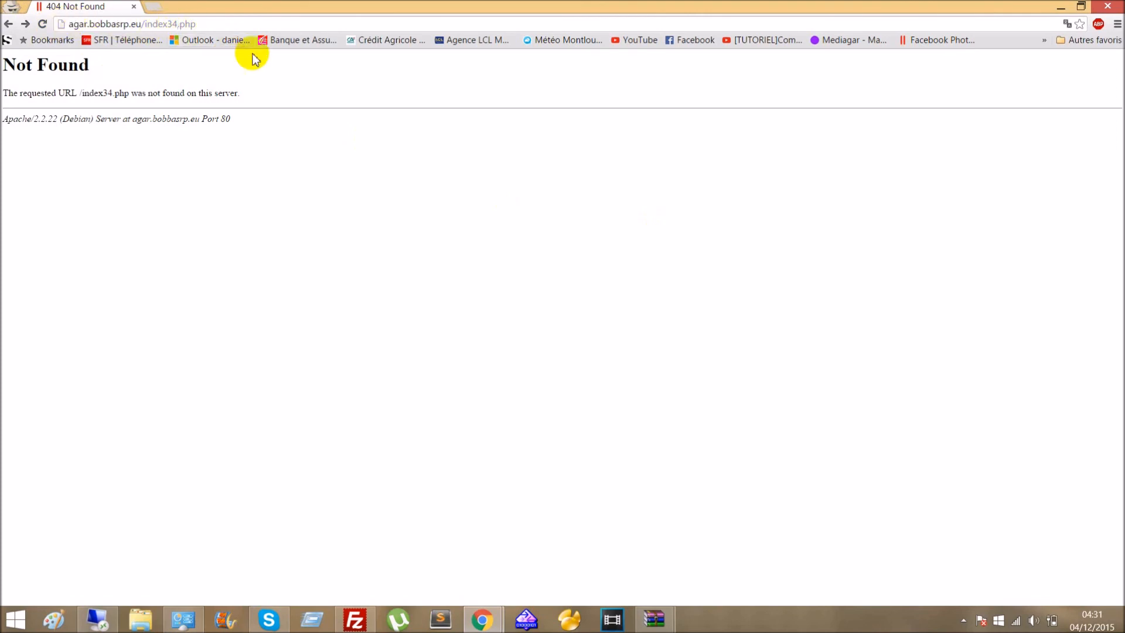
pyautogui.press('BackSpace')
pyautogui.press('BackSpace')
pyautogui.press('Return')
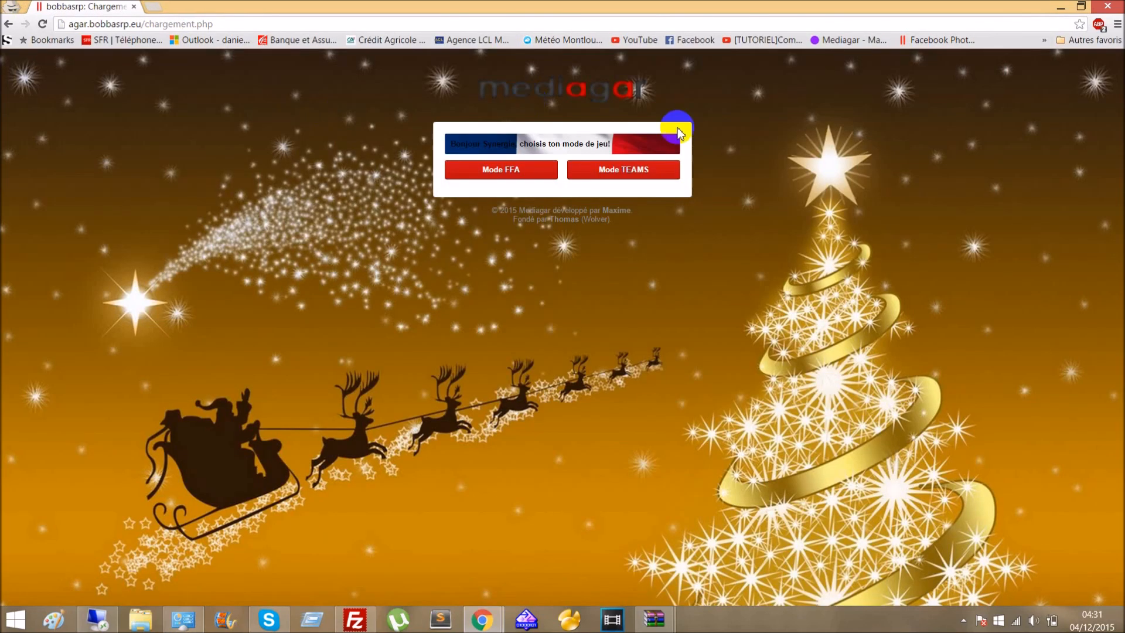
# Step: Inspect the Mediagar logo's HTML element on the game mode page, then close the developer tools
pyautogui.rightClick(580, 85)
pyautogui.click(668, 184)
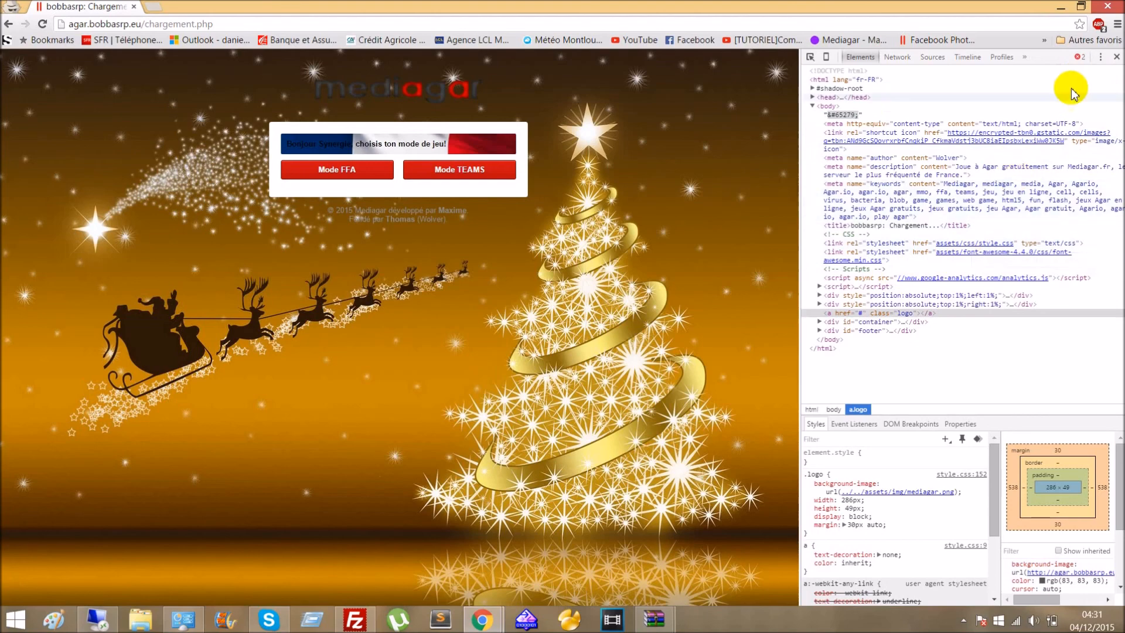
pyautogui.click(1116, 57)
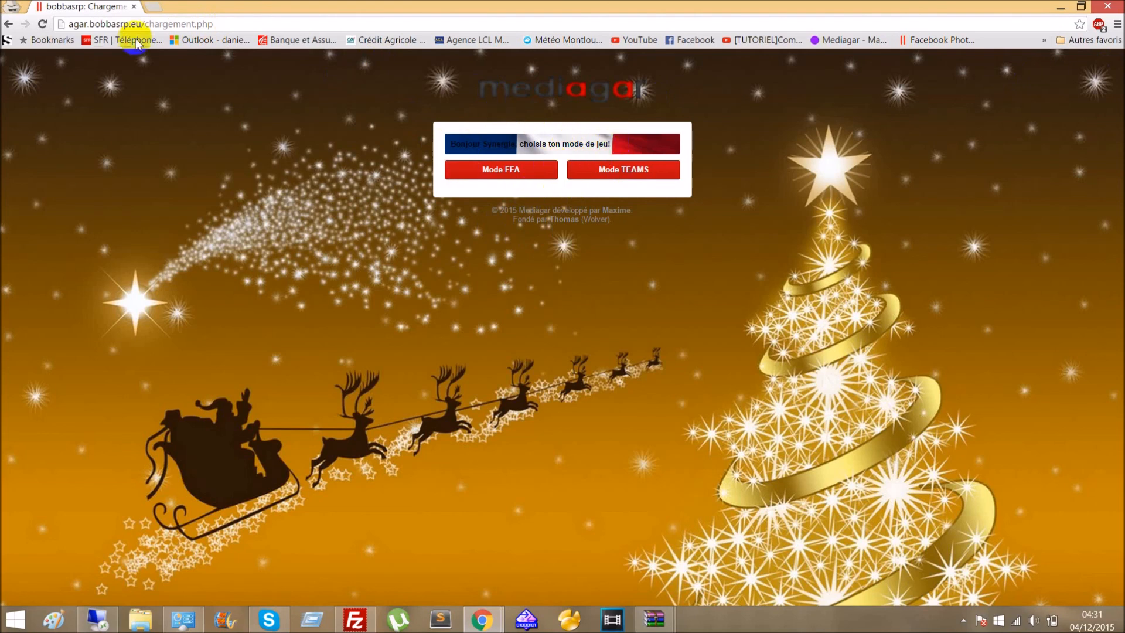
# Step: Go back through the visited pages to agar.bobbalive.fr and return forward to the game mode choice in chargement.php
pyautogui.click(10, 25)
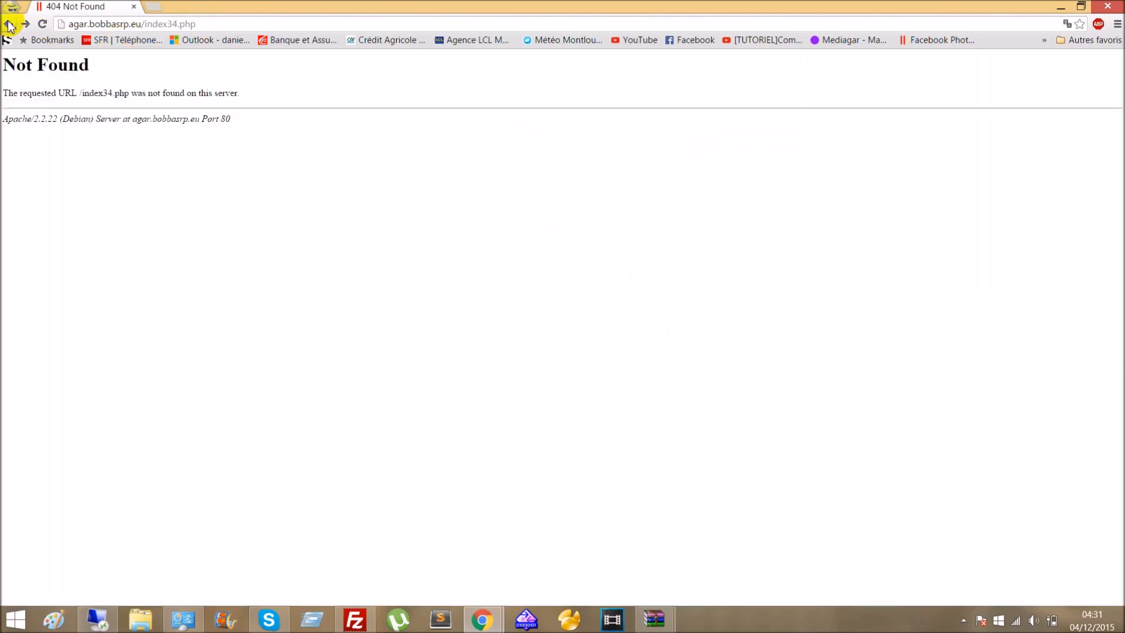
pyautogui.click(10, 25)
pyautogui.click(11, 26)
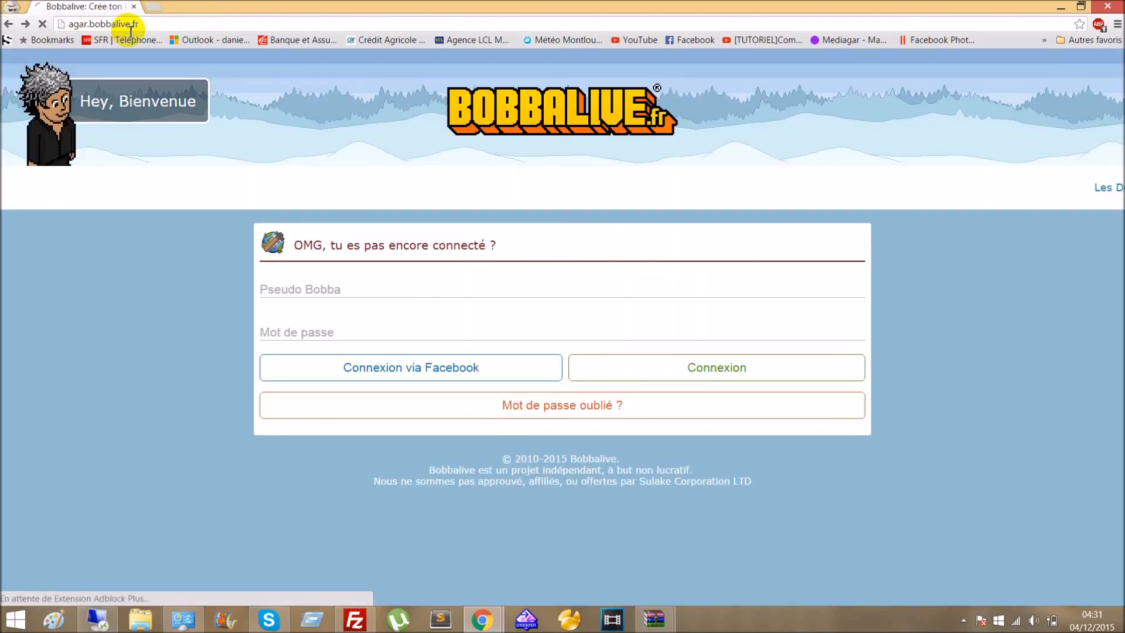
pyautogui.click(26, 25)
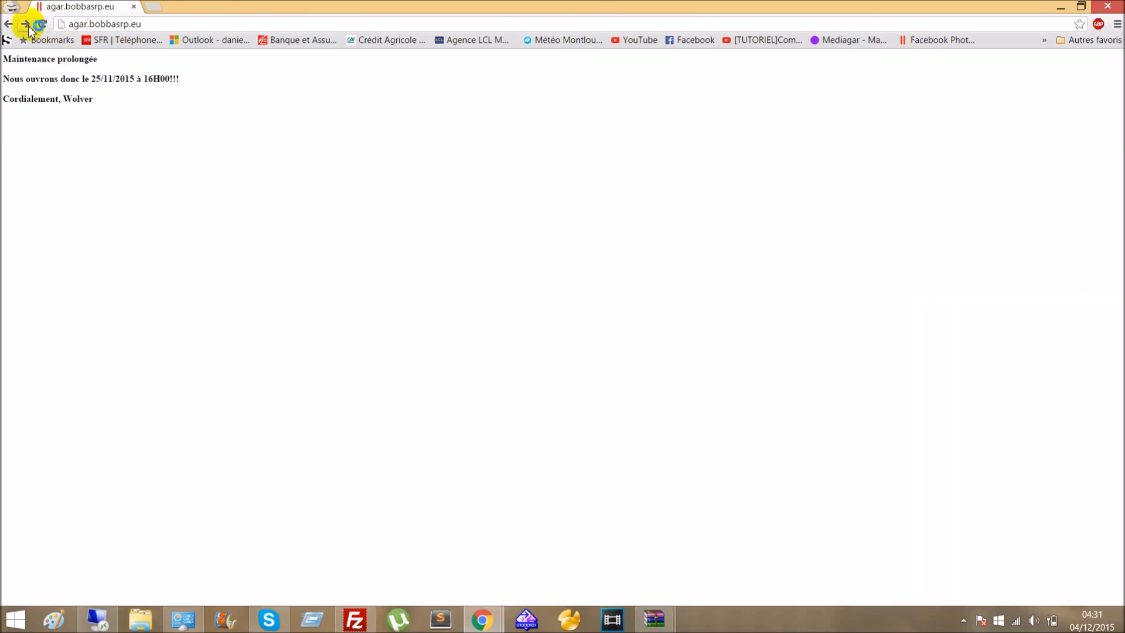
pyautogui.click(26, 25)
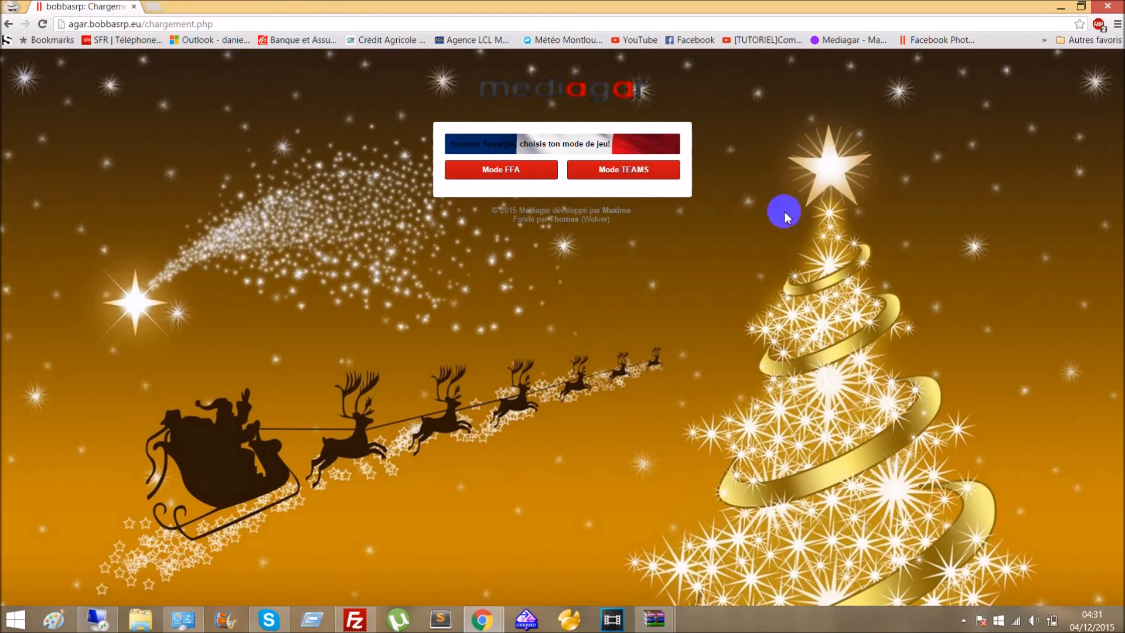
pyautogui.click(573, 172)
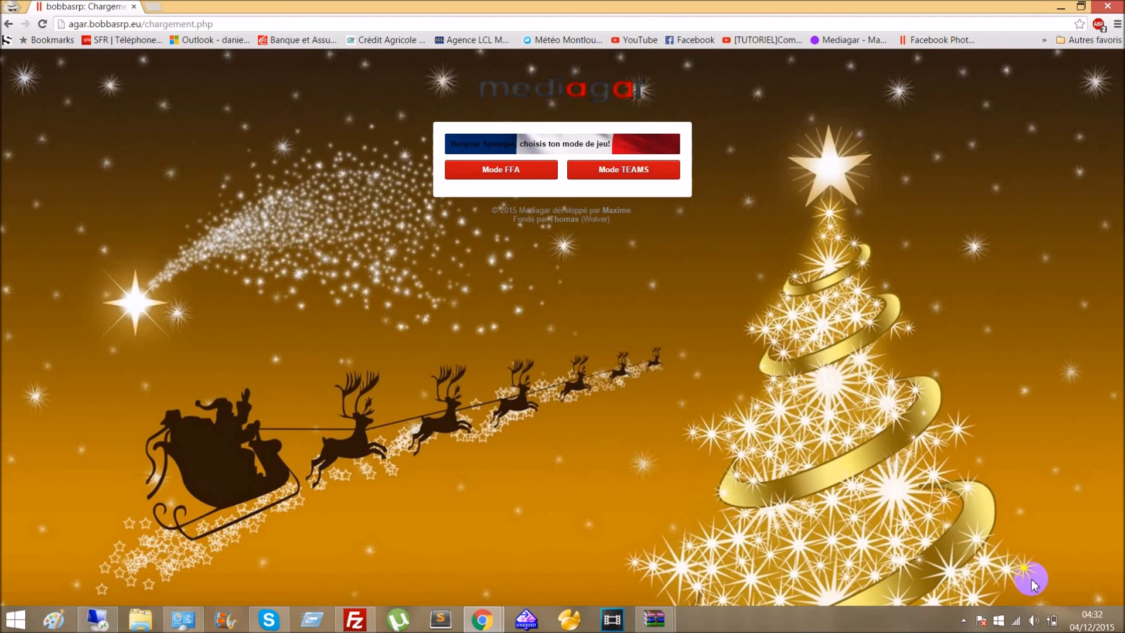
pyautogui.click(963, 621)
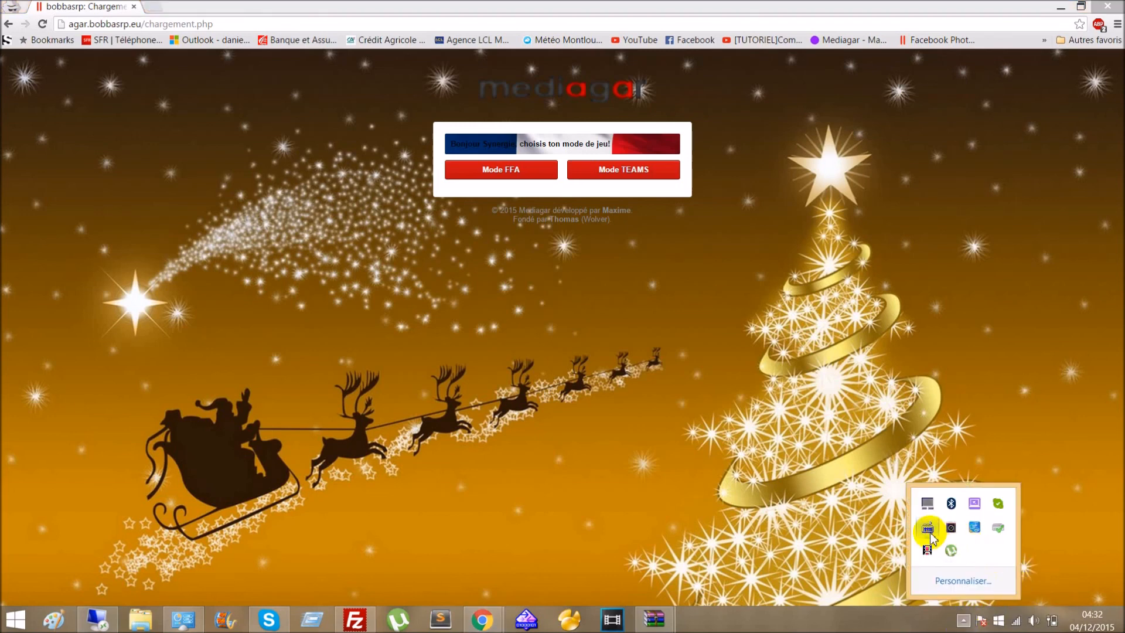